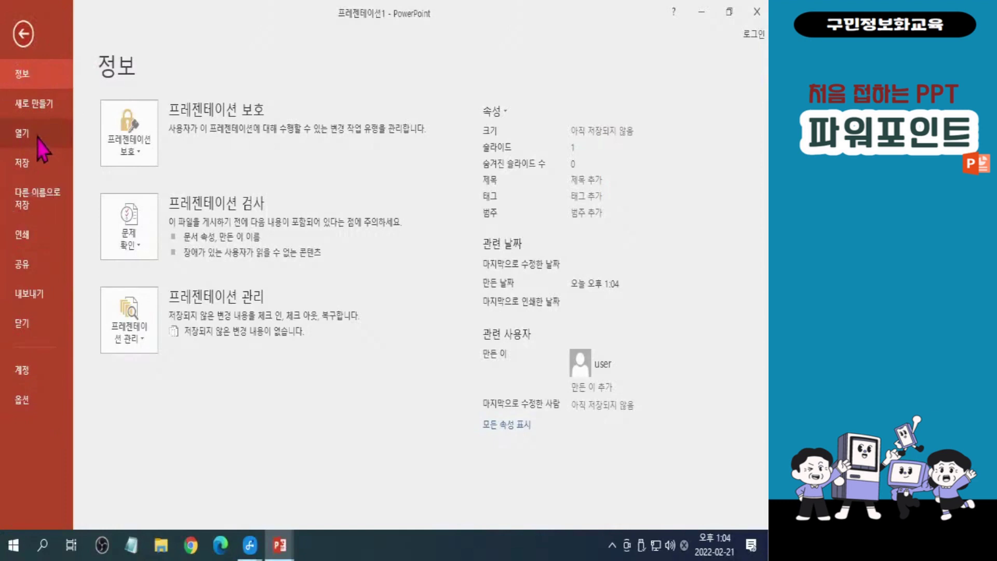
Open 커피타임.pptx from the 7장 folder inside 준비파일 and enable editing of the presentation
click(38, 136)
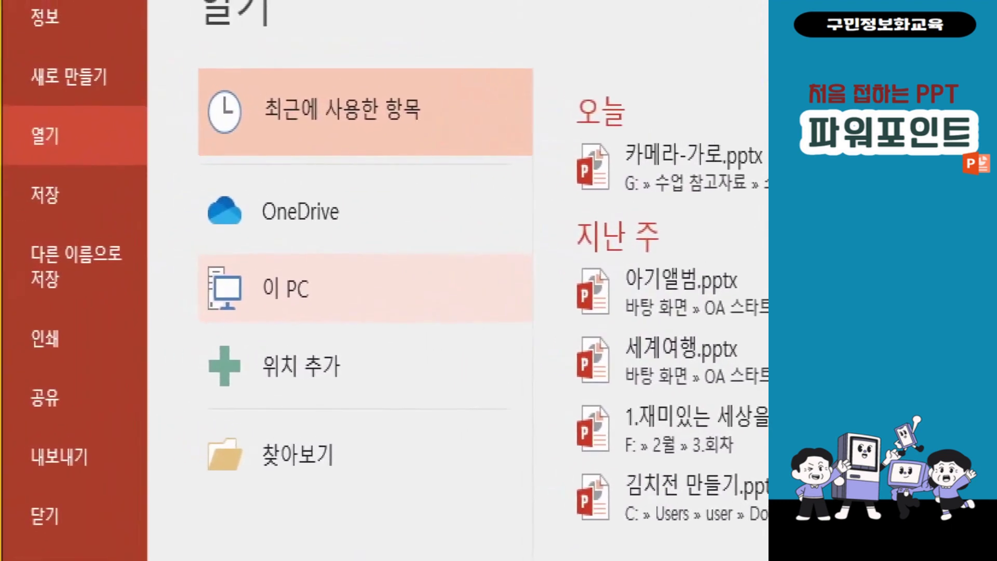
mouse_move(76, 115)
mouse_down()
mouse_move(142, 179)
mouse_move(5, 181)
mouse_up()
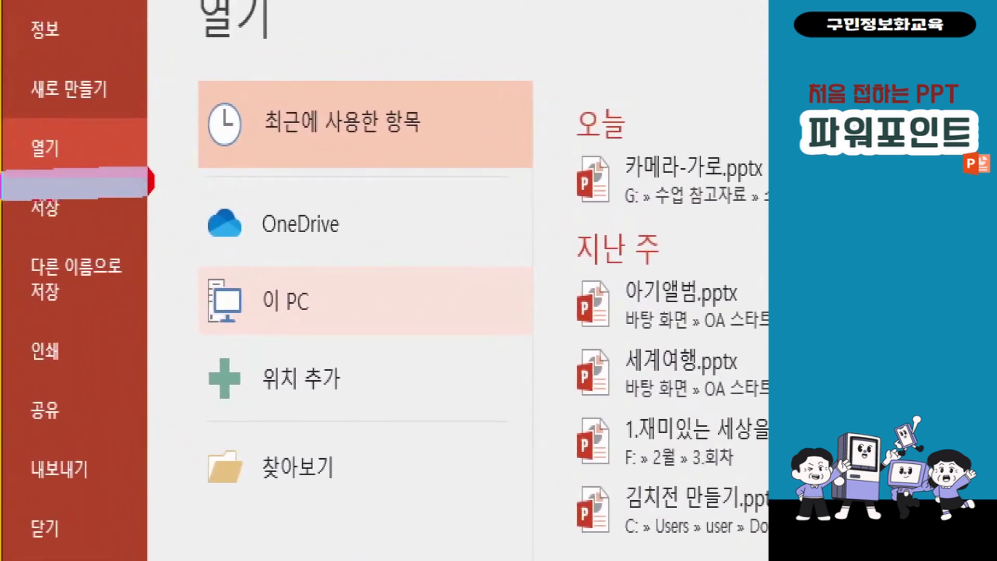
mouse_move(160, 226)
mouse_down()
mouse_move(210, 304)
mouse_move(402, 378)
mouse_move(434, 378)
mouse_up()
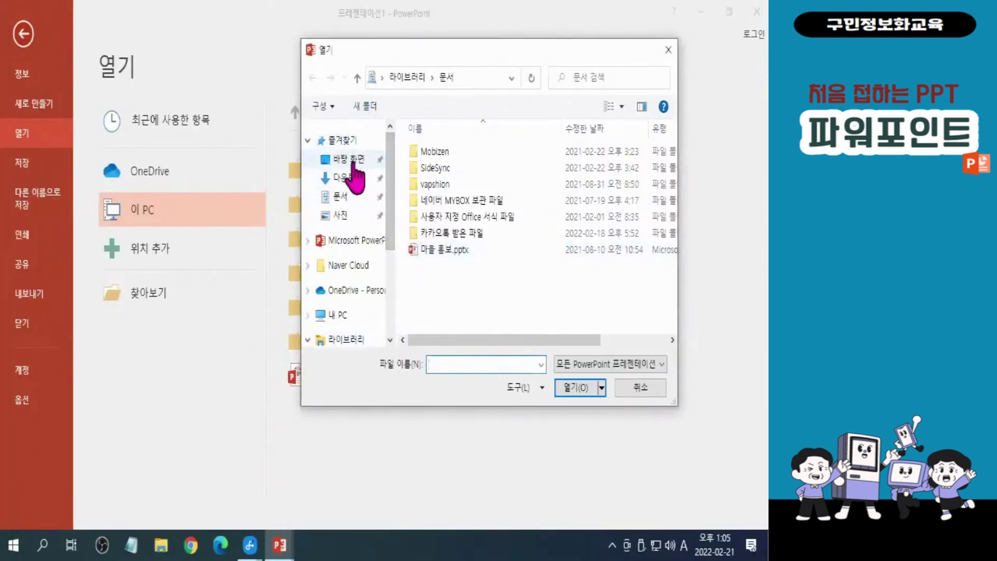
click(353, 161)
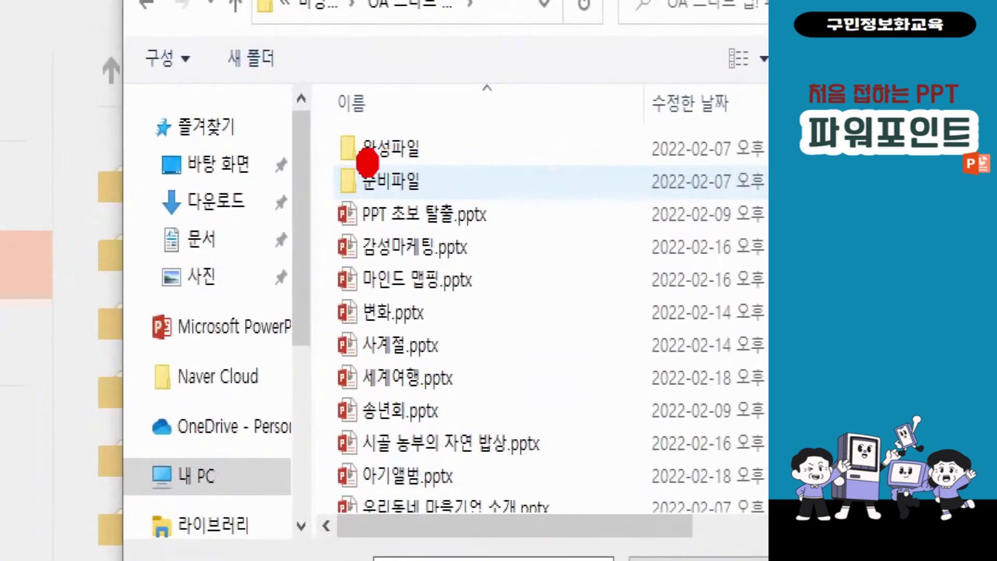
double_click(389, 181)
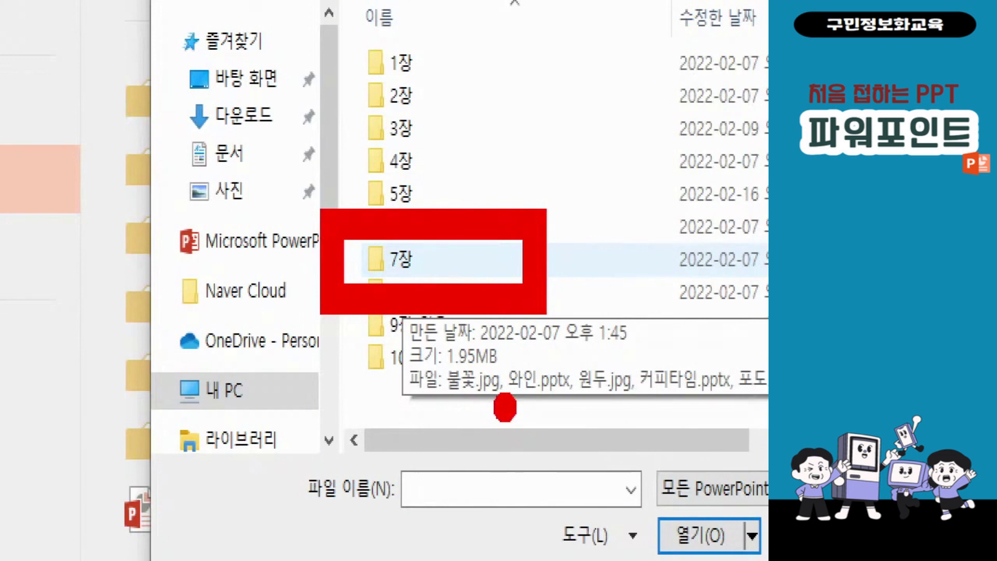
double_click(415, 257)
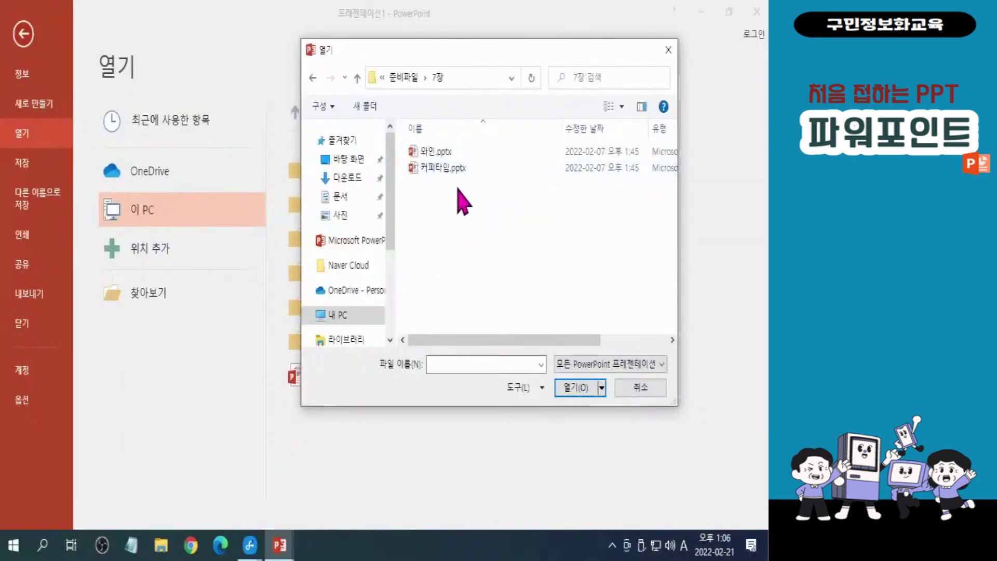
click(453, 174)
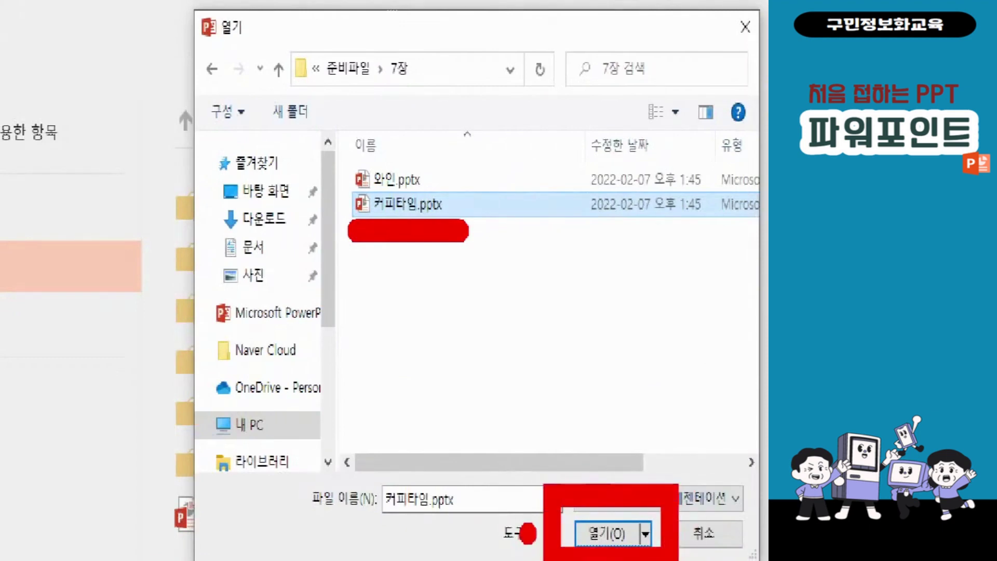
click(607, 533)
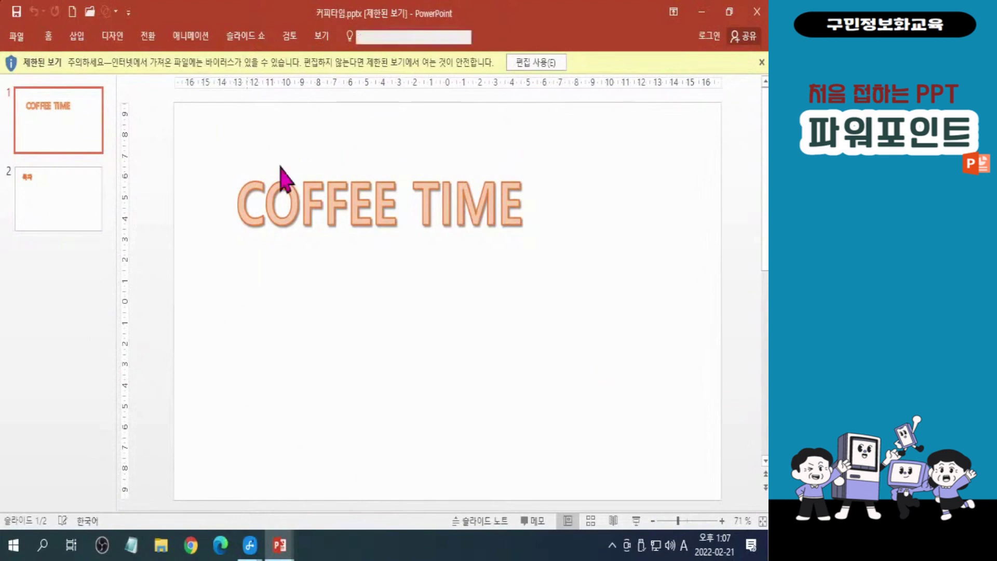
click(542, 64)
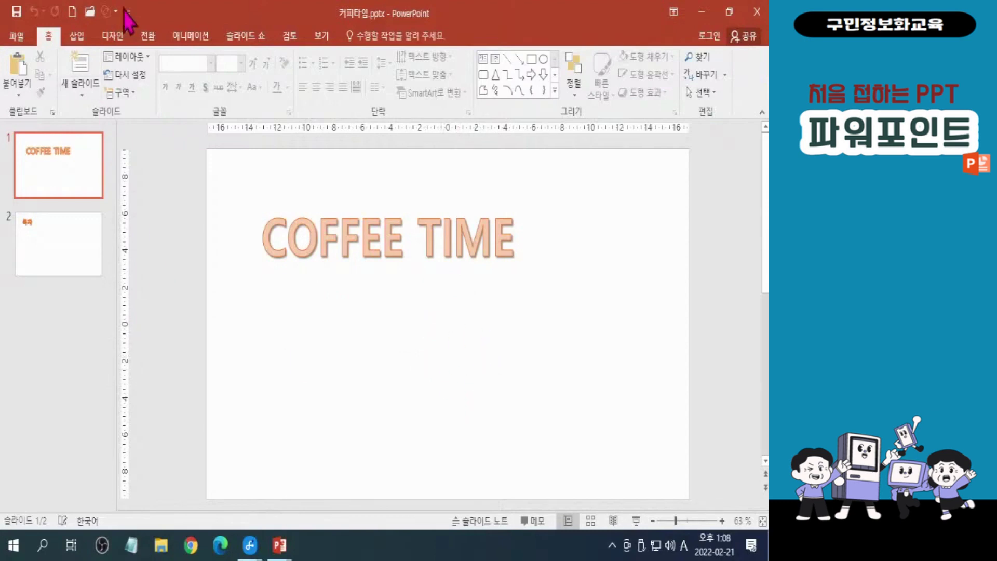
Draw a cylinder about 6.27 cm high and 4.83 cm wide below the COFFEE TIME title on slide 1
click(77, 36)
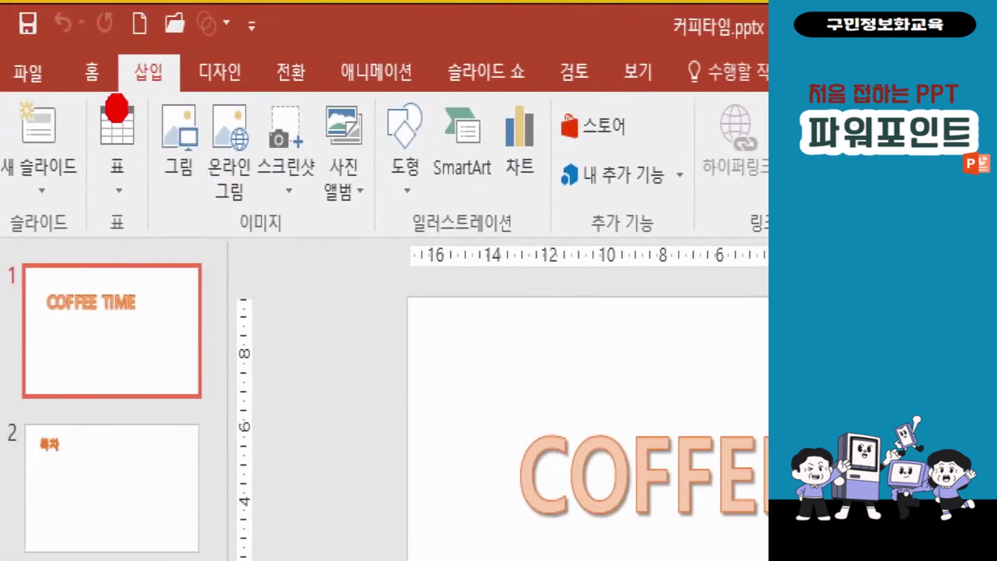
drag(116, 108, 197, 107)
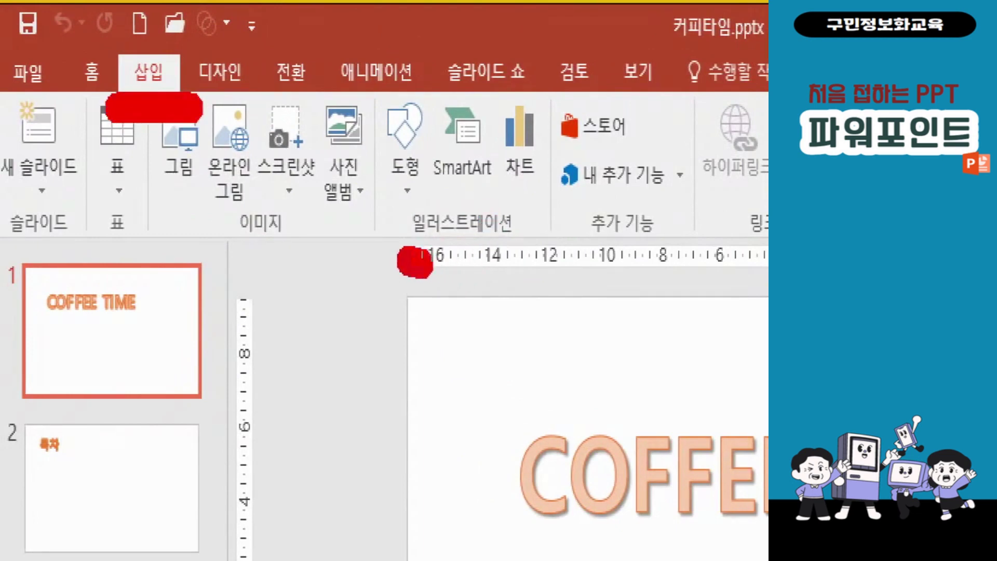
drag(414, 262, 540, 260)
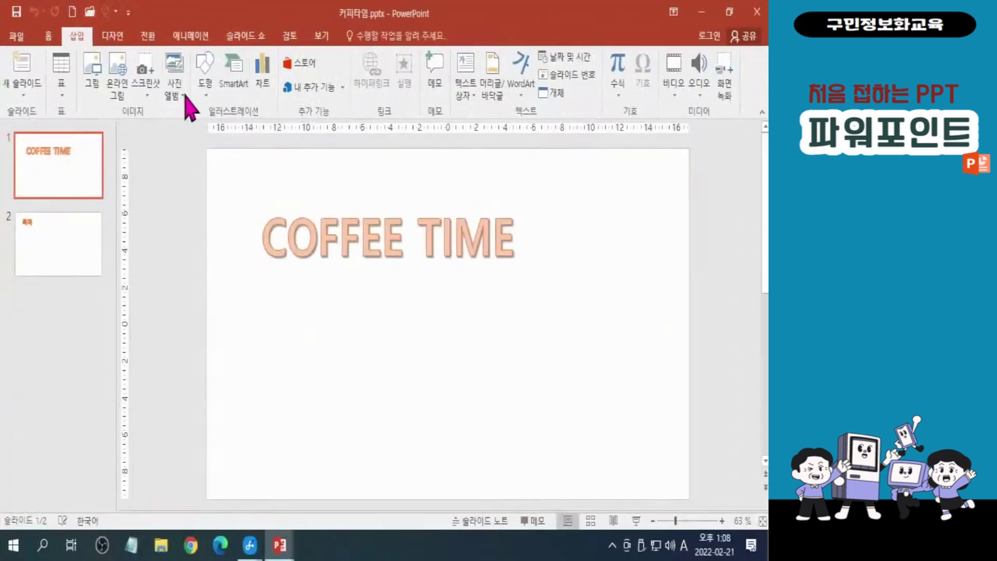
click(410, 189)
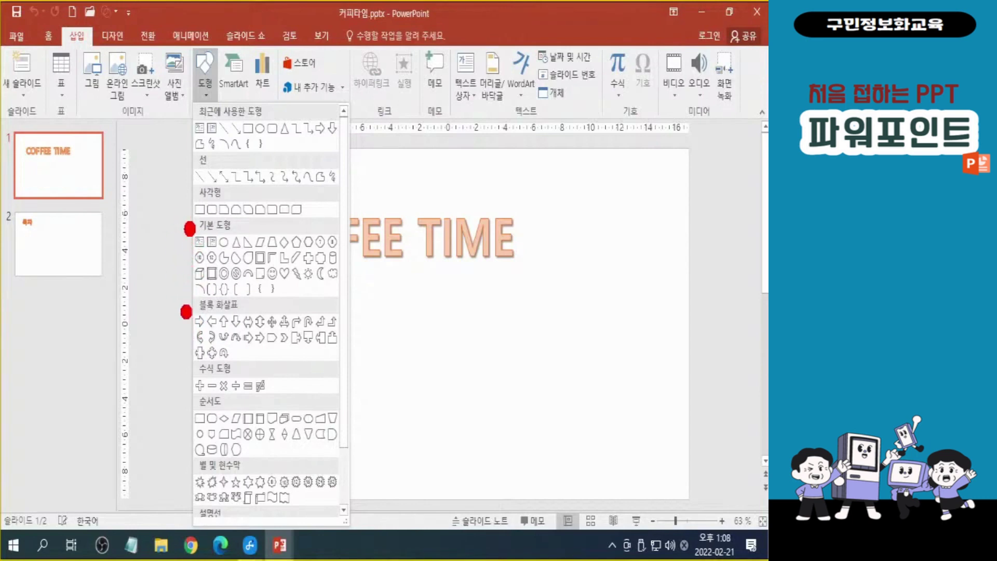
click(210, 106)
click(206, 96)
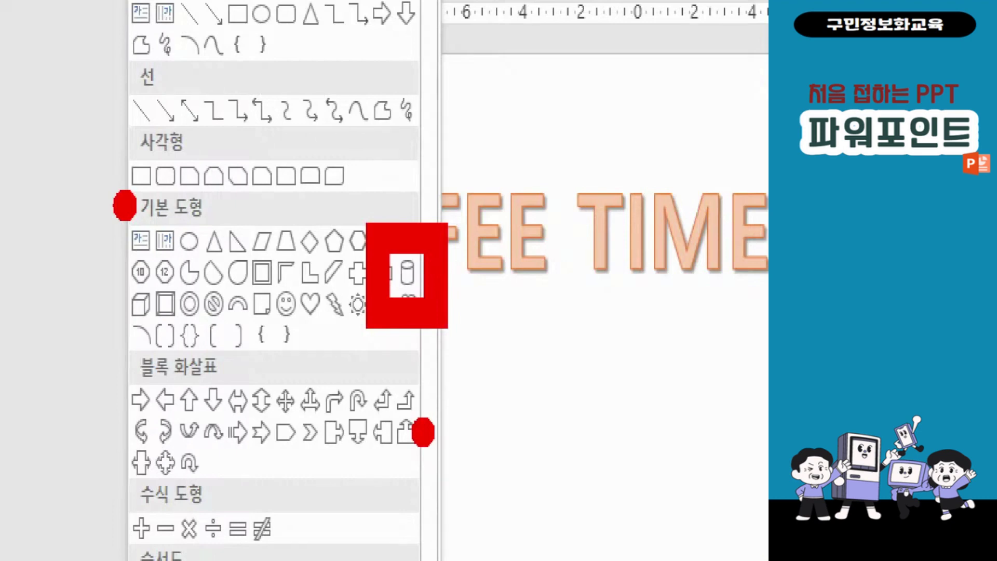
click(407, 271)
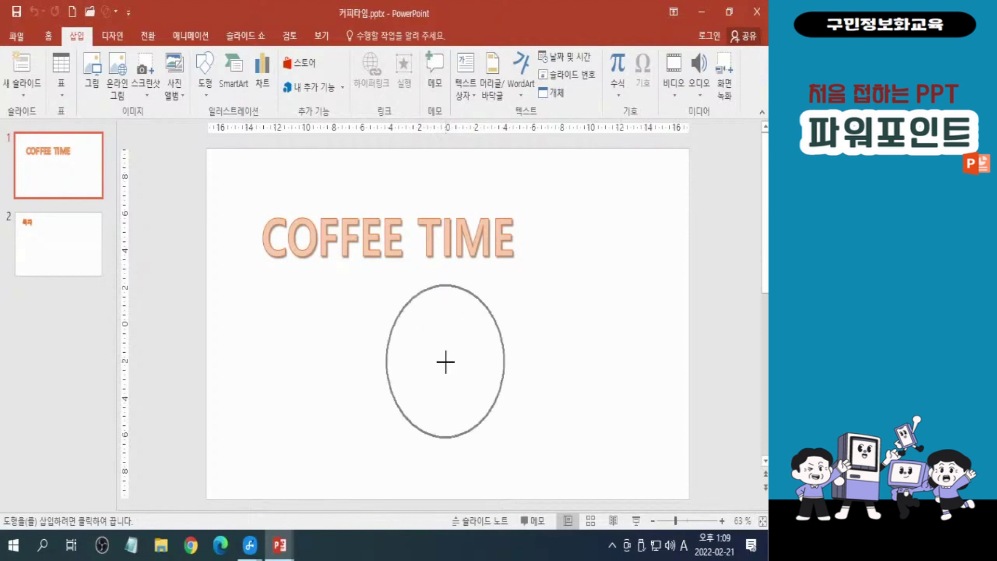
drag(426, 300, 495, 415)
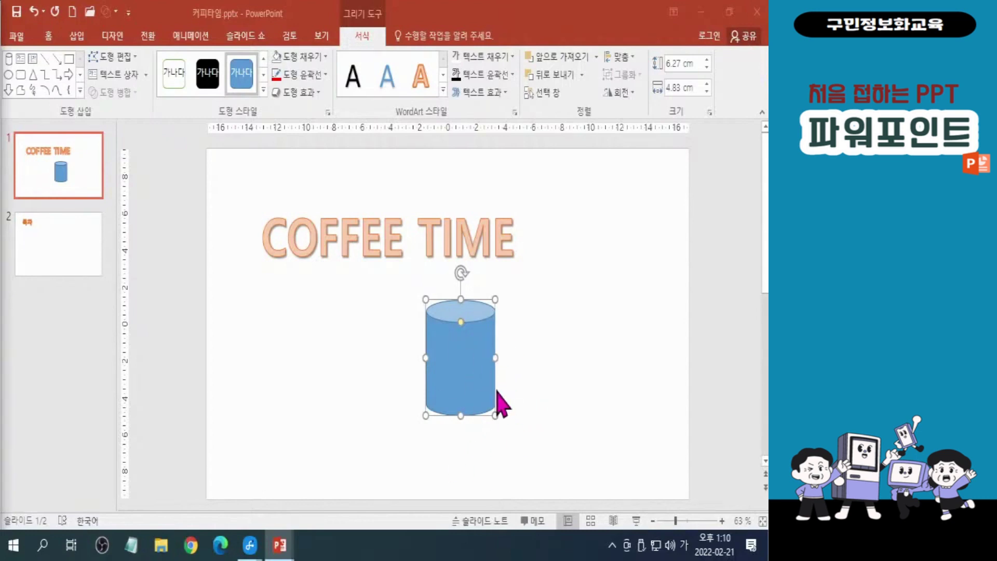
Draw a donut shape about 3.34 cm across, overlapping the right side of the cylinder as a mug handle
click(78, 44)
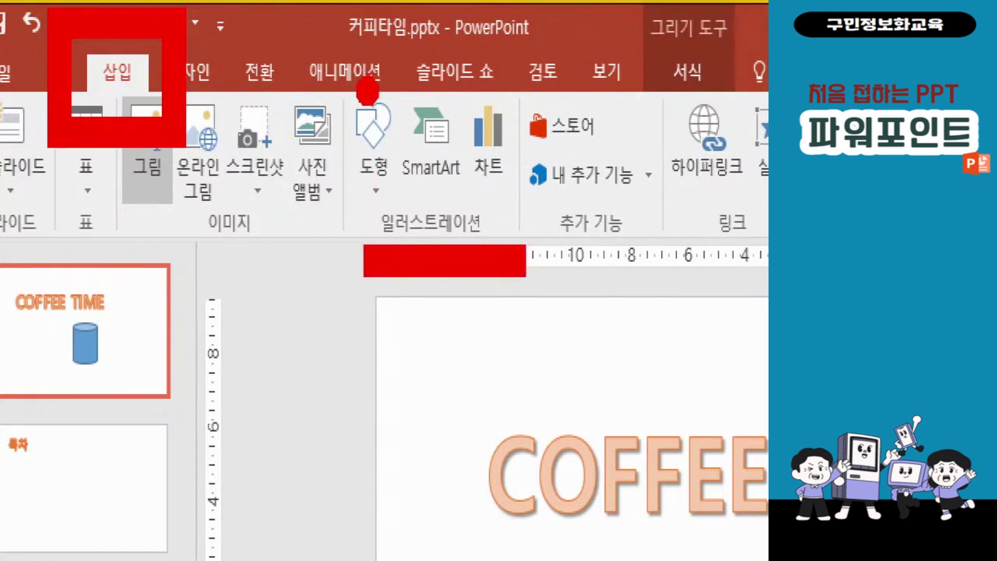
click(371, 124)
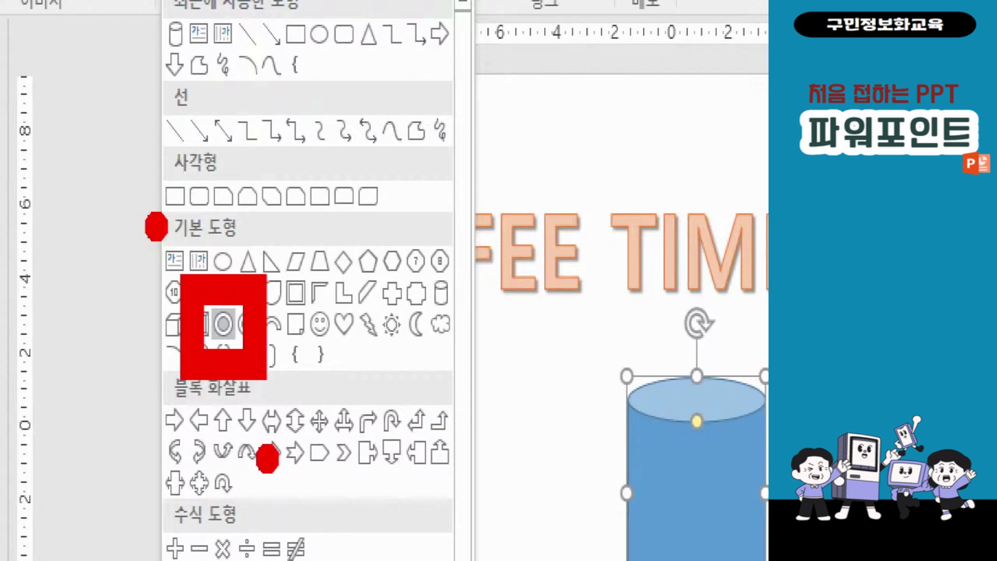
click(223, 323)
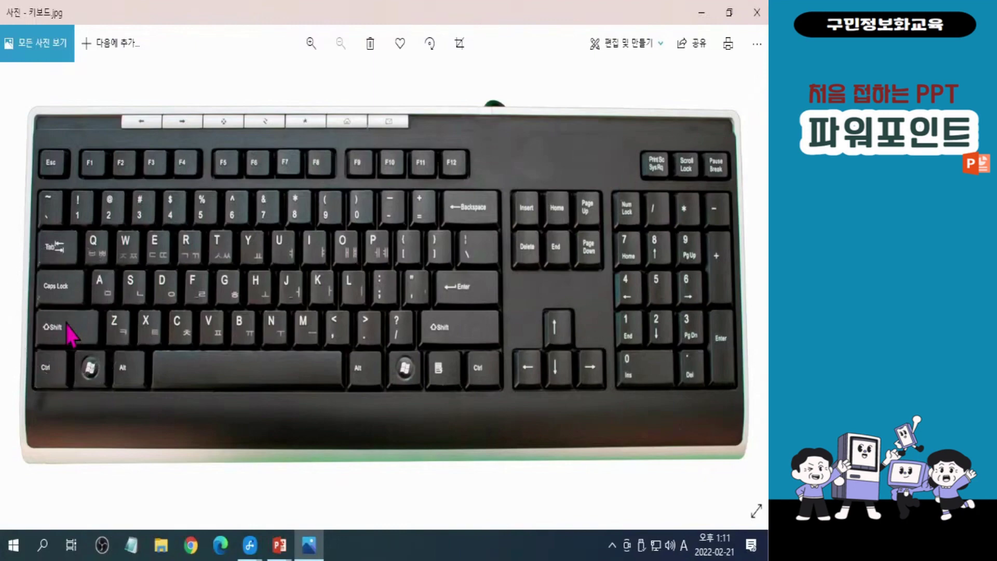
click(706, 14)
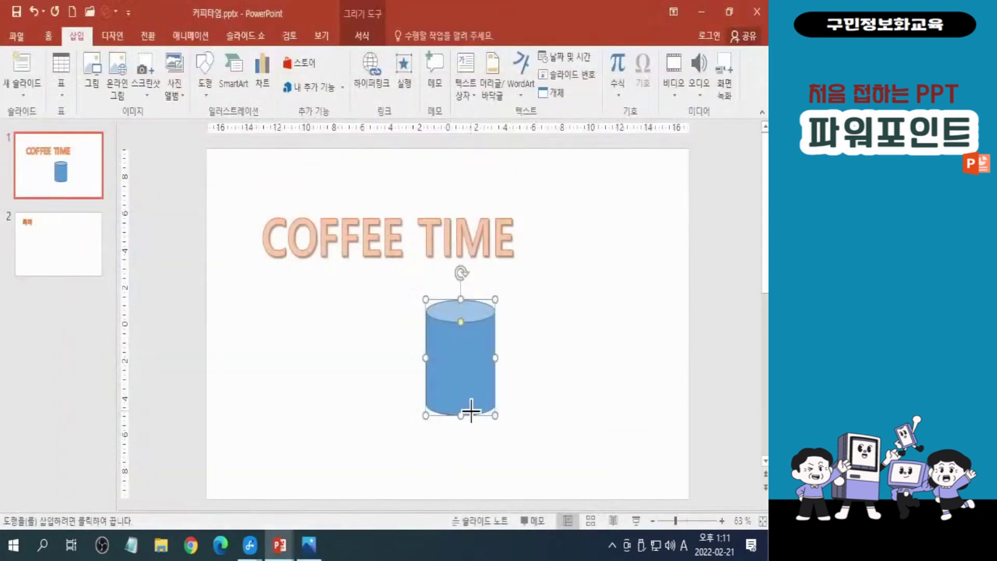
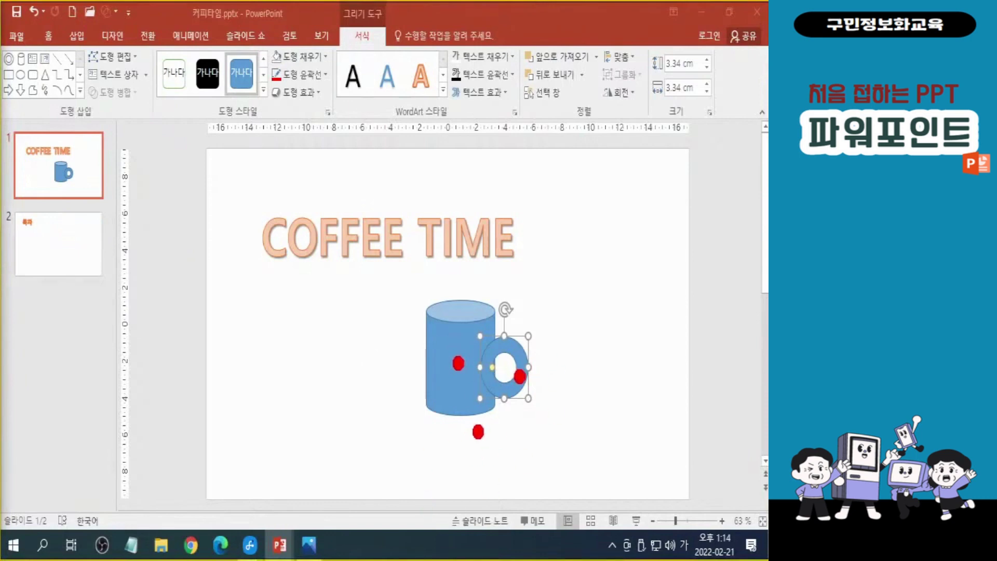
drag(397, 268, 567, 442)
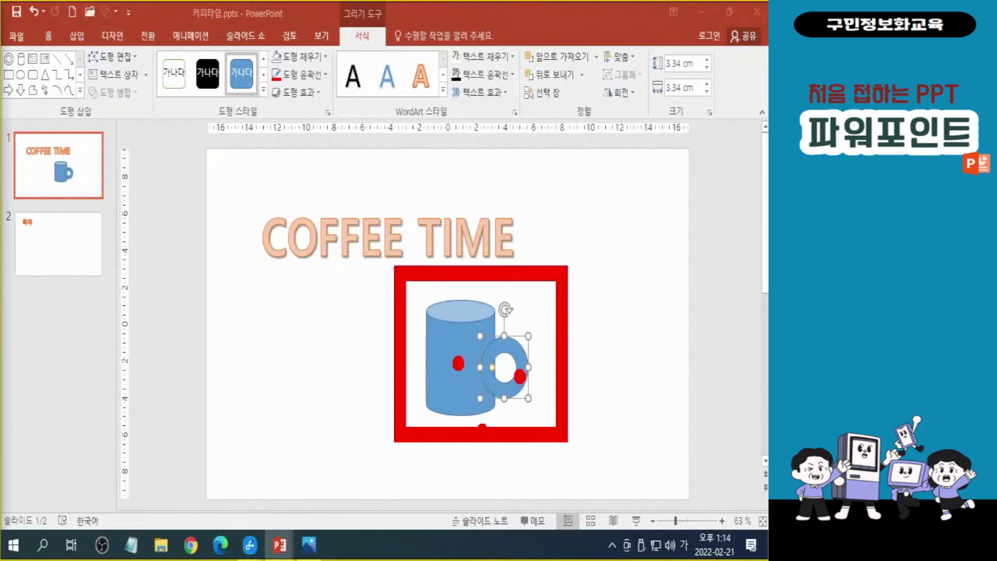
key(Escape)
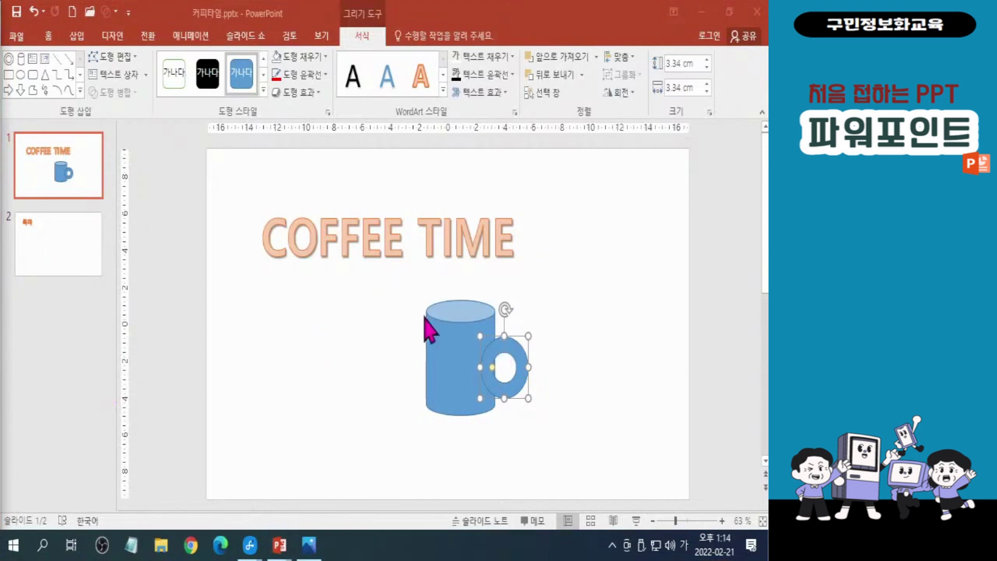
click(392, 284)
drag(392, 282, 532, 403)
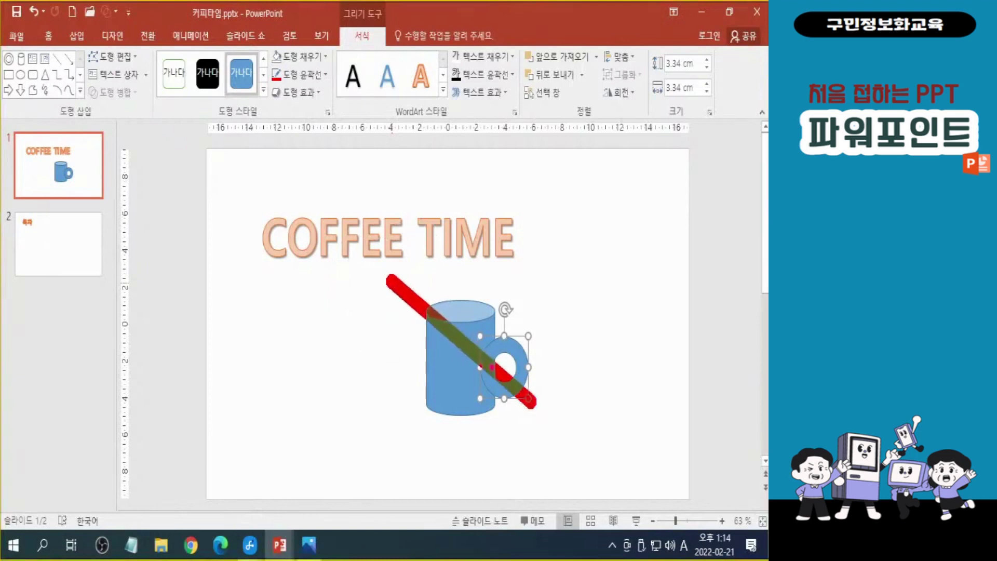
mouse_move(542, 363)
mouse_down()
mouse_move(549, 407)
mouse_move(517, 415)
mouse_up()
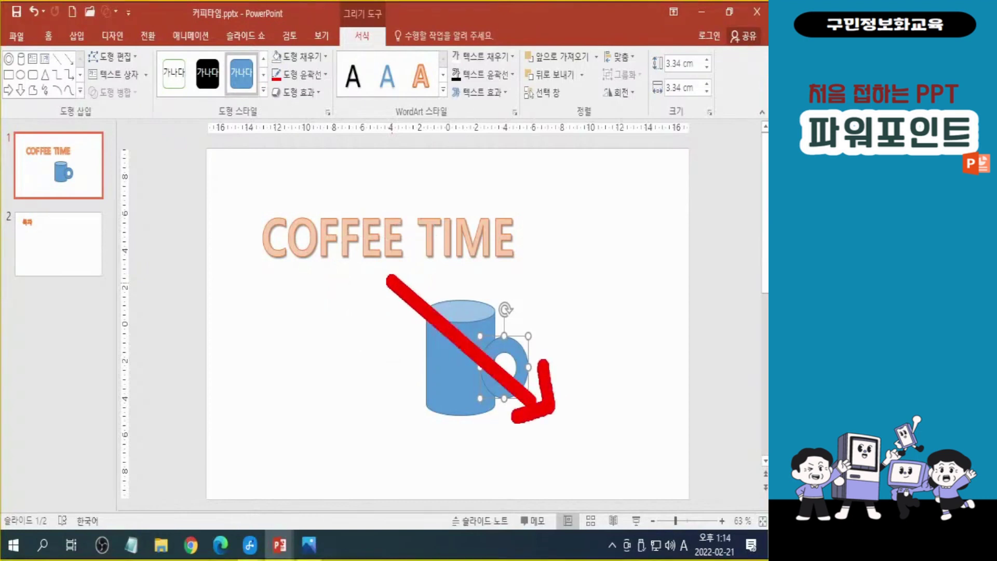
mouse_move(388, 264)
mouse_down()
mouse_move(389, 283)
mouse_move(390, 262)
mouse_up()
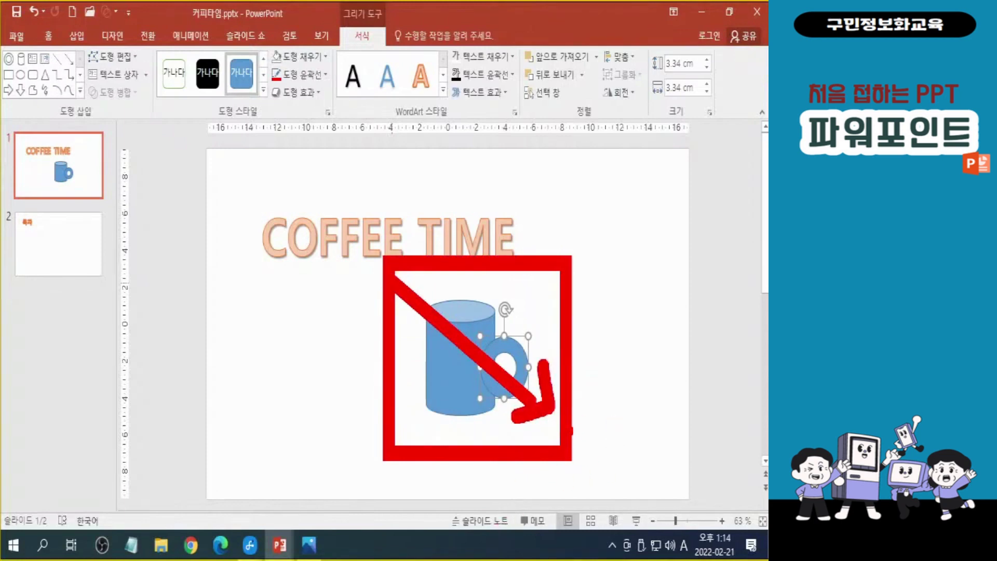
key(Escape)
Select the cylinder and the donut together and merge them into a single mug shape with a union
click(394, 274)
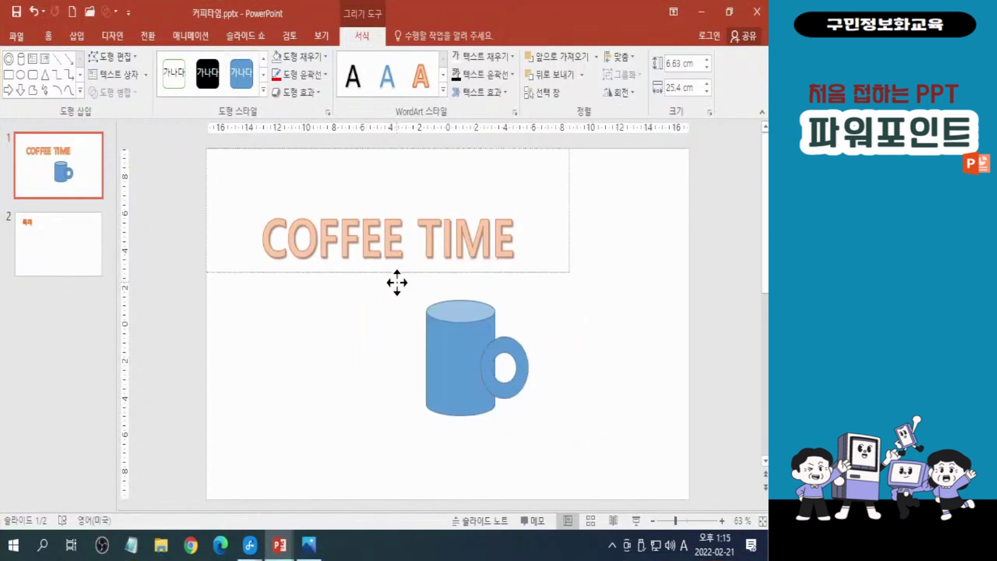
drag(401, 282, 391, 252)
click(521, 446)
click(564, 451)
drag(548, 464, 400, 277)
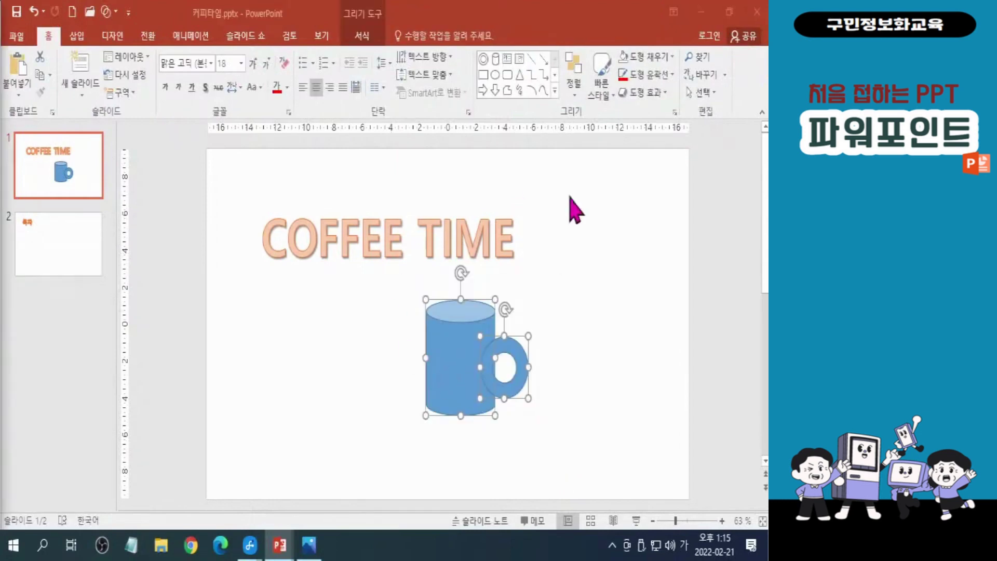
click(363, 38)
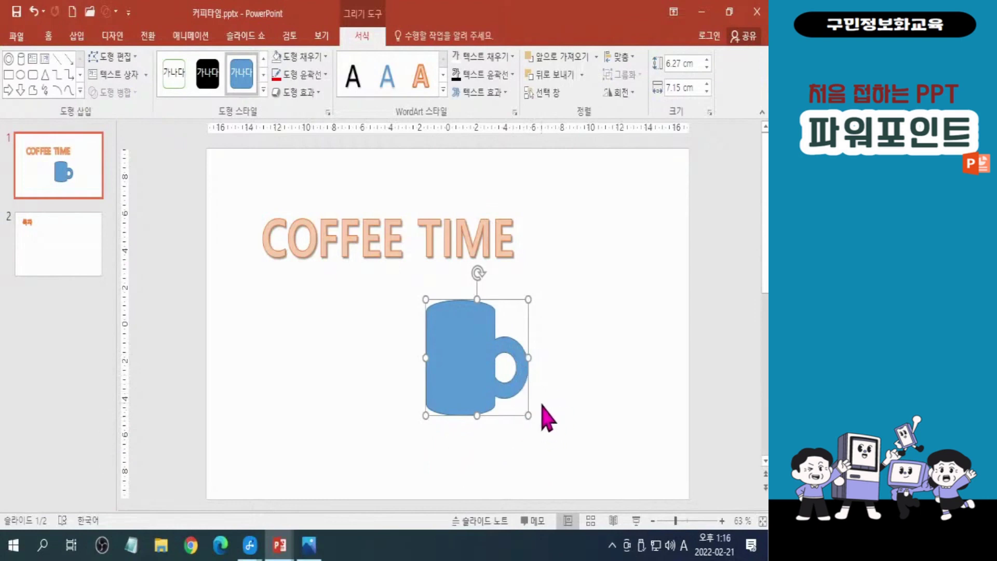
click(315, 387)
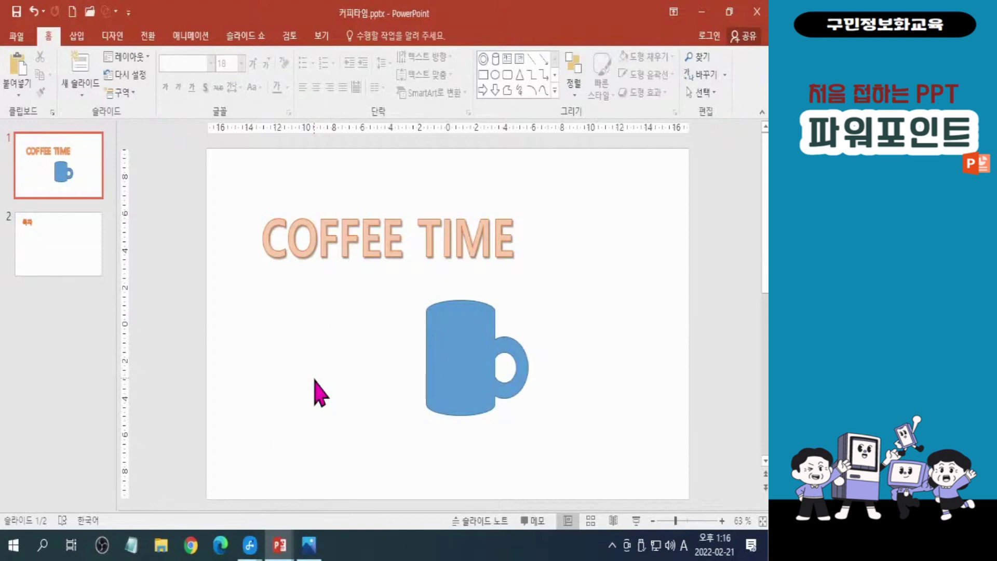
Move the merged mug shape up to the right of the COFFEE TIME title and deselect it
drag(526, 383, 522, 369)
ctrl+click(522, 368)
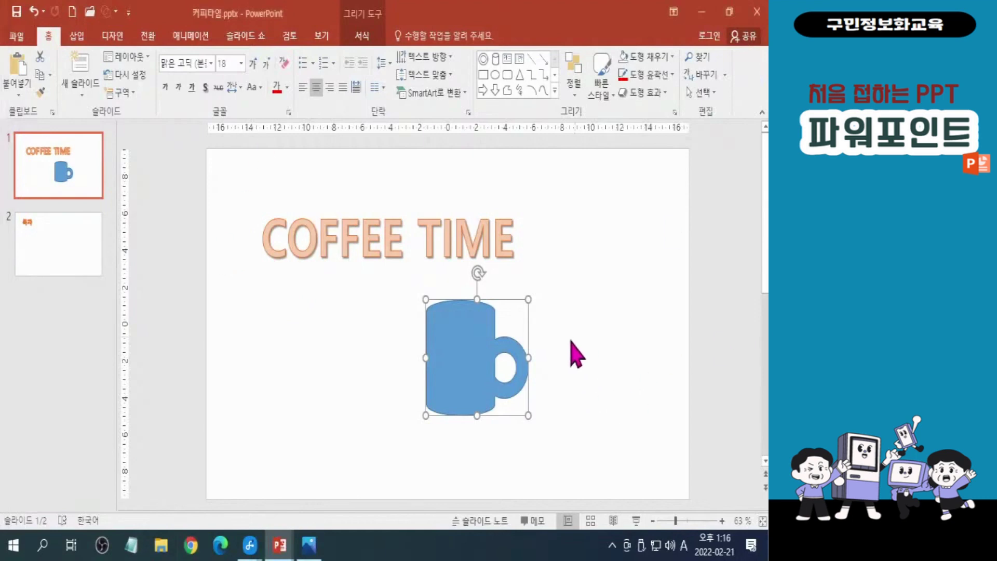
drag(516, 383, 513, 383)
click(516, 382)
click(453, 356)
click(453, 356)
mouse_move(453, 369)
mouse_down()
mouse_move(584, 215)
mouse_move(566, 314)
mouse_up()
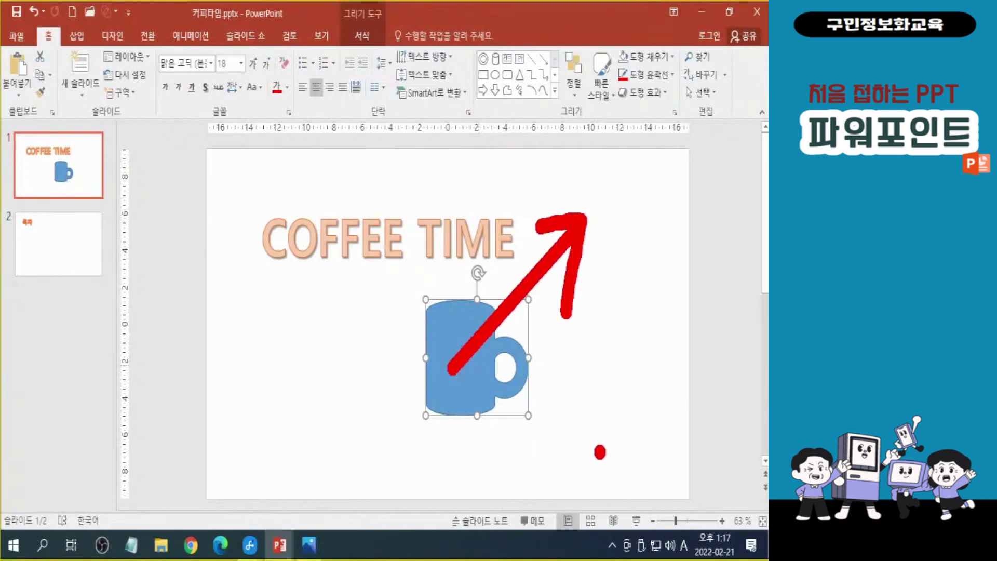
key(Escape)
drag(474, 359, 580, 248)
click(511, 416)
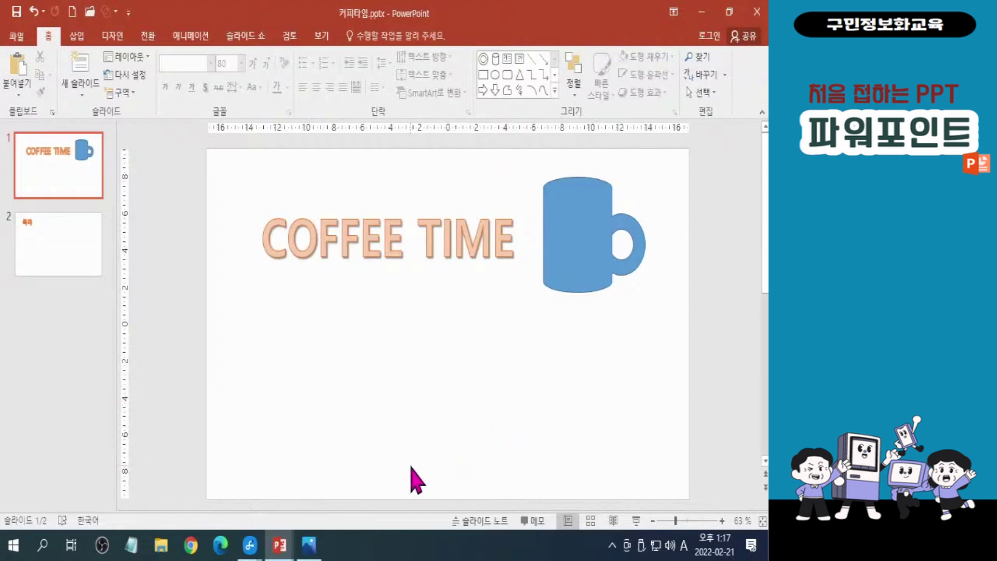
Look through the shape categories available for insertion, from lines and rectangles to callouts and action buttons
click(82, 36)
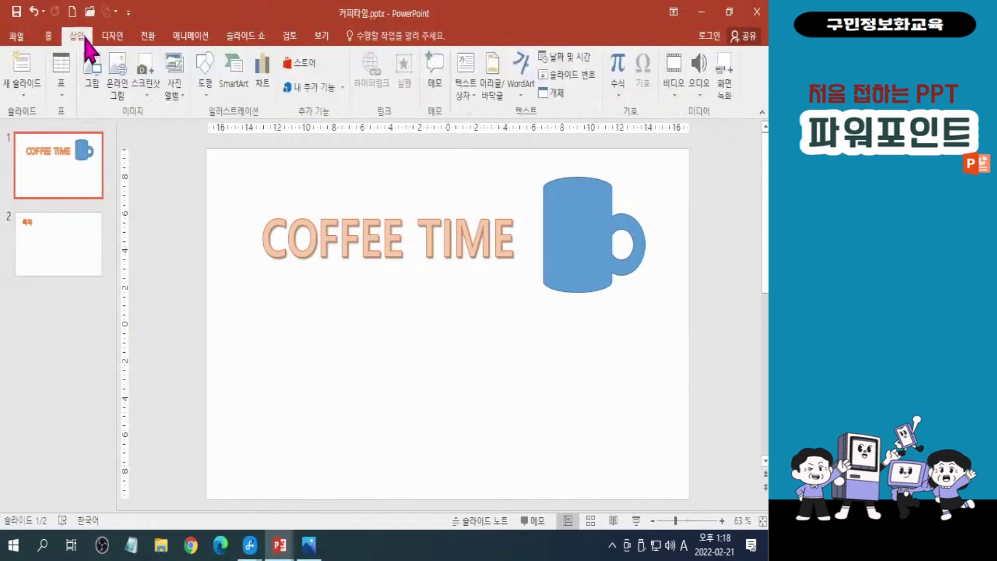
click(205, 98)
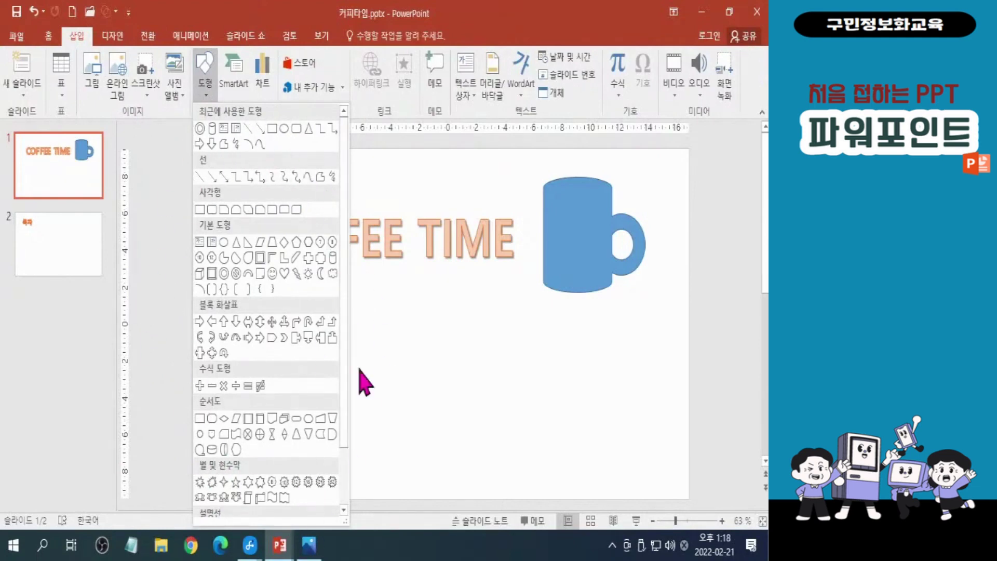
scroll(345, 290, down, 3)
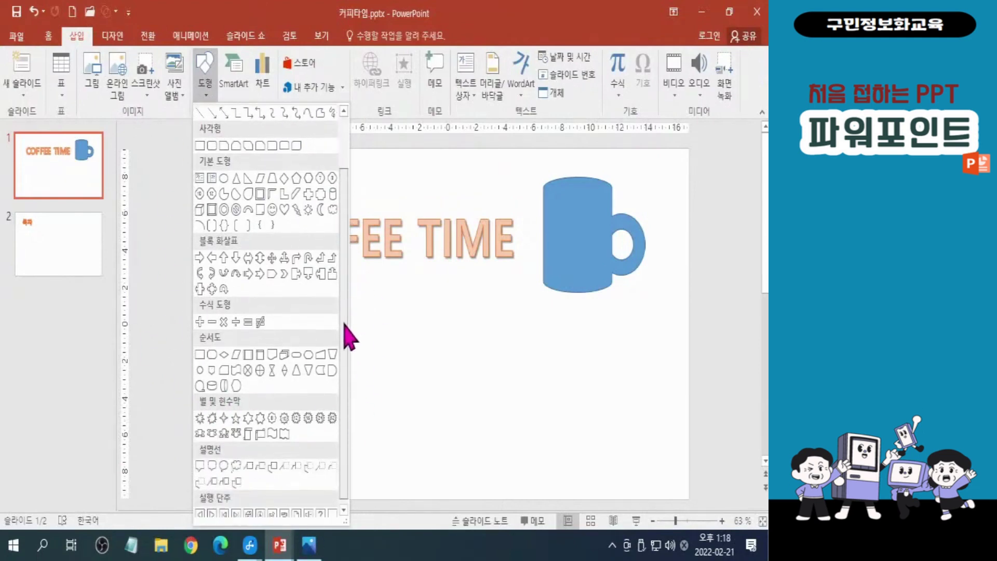
scroll(346, 309, up, 3)
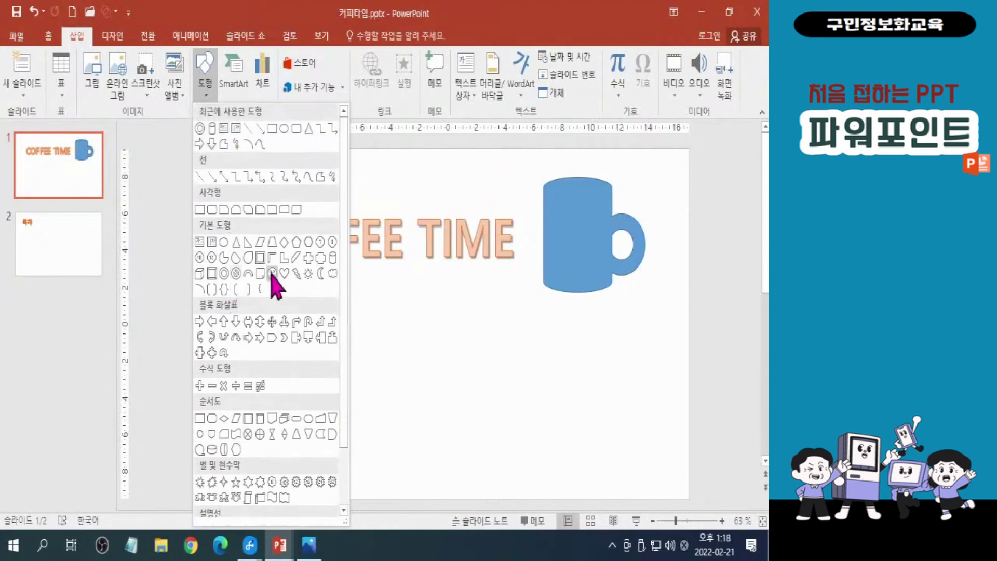
scroll(348, 374, down, 1)
scroll(348, 405, down, 3)
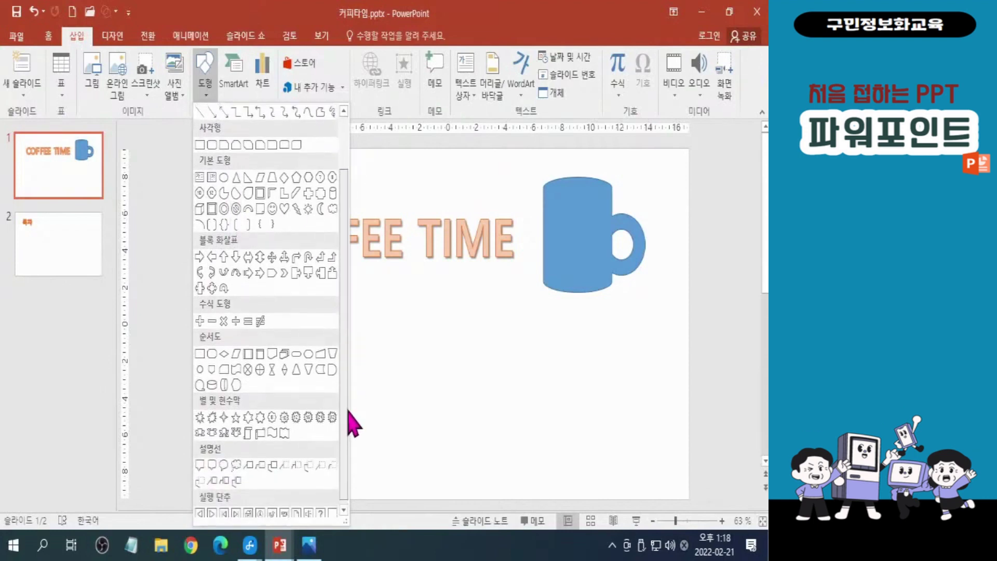
scroll(351, 418, up, 4)
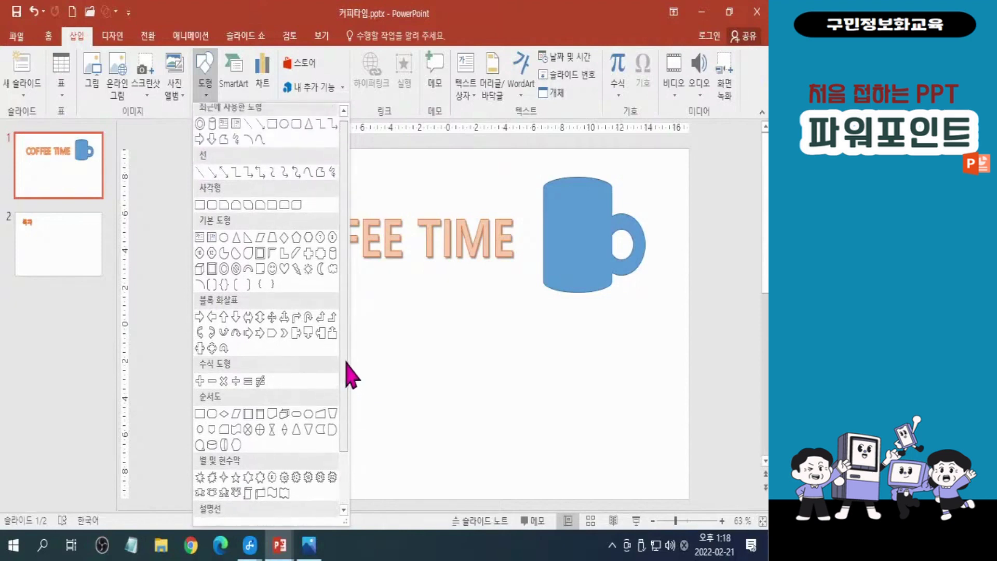
scroll(345, 415, down, 3)
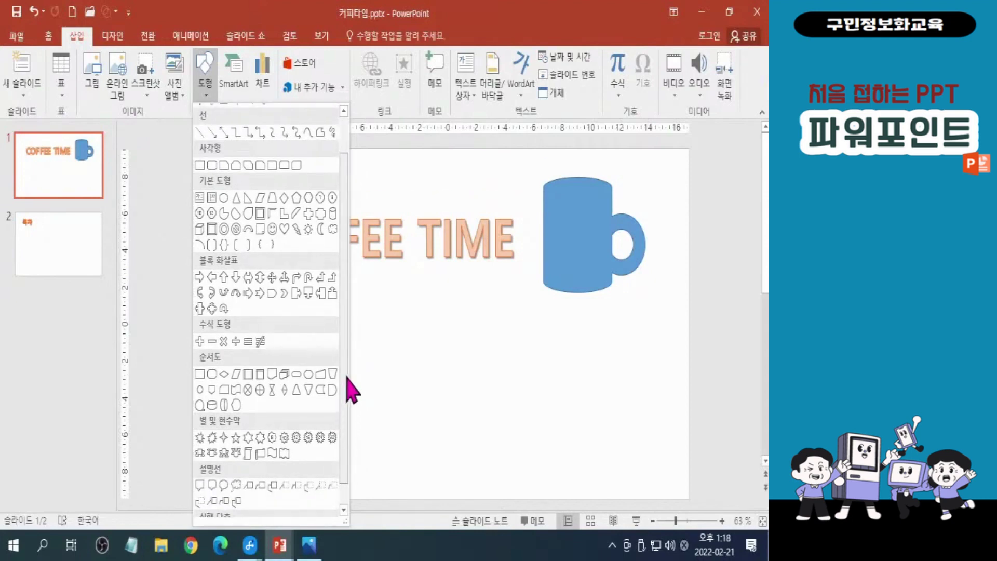
click(444, 369)
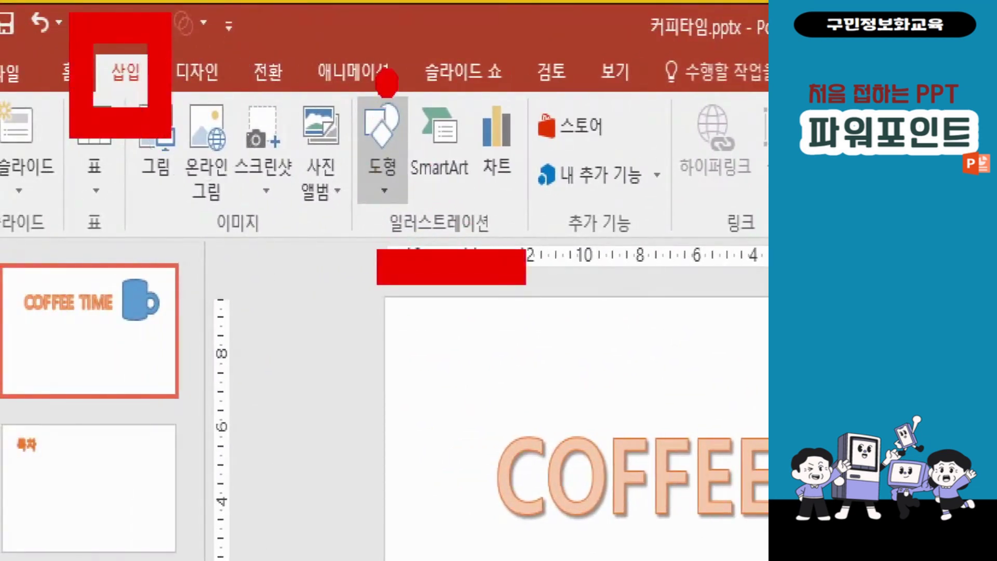
Draw a rectangle about 9.14 cm high and 33.87 cm wide, covering the full width of the slide's lower half
click(384, 187)
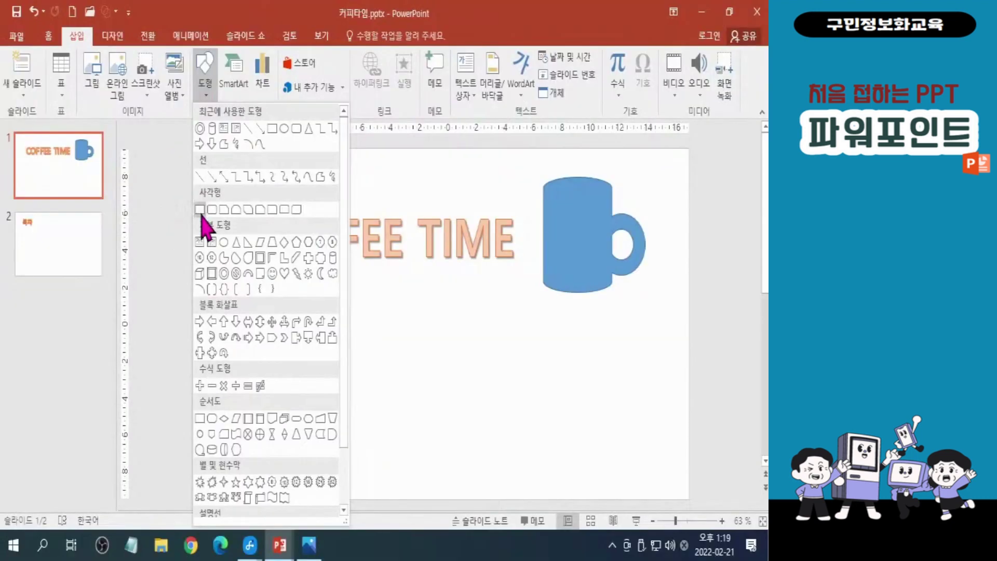
click(200, 207)
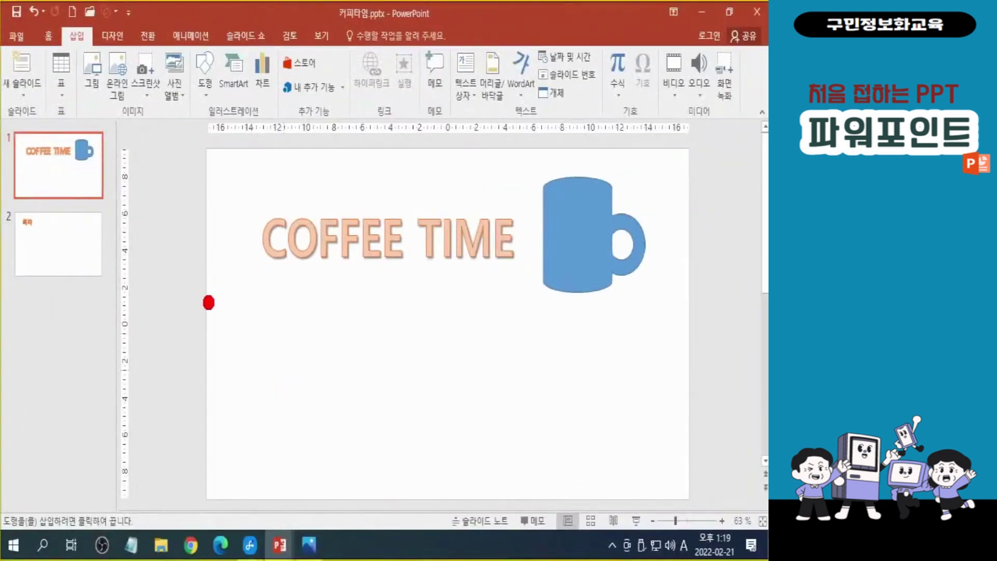
mouse_move(208, 327)
mouse_down()
mouse_move(667, 500)
mouse_move(695, 498)
mouse_up()
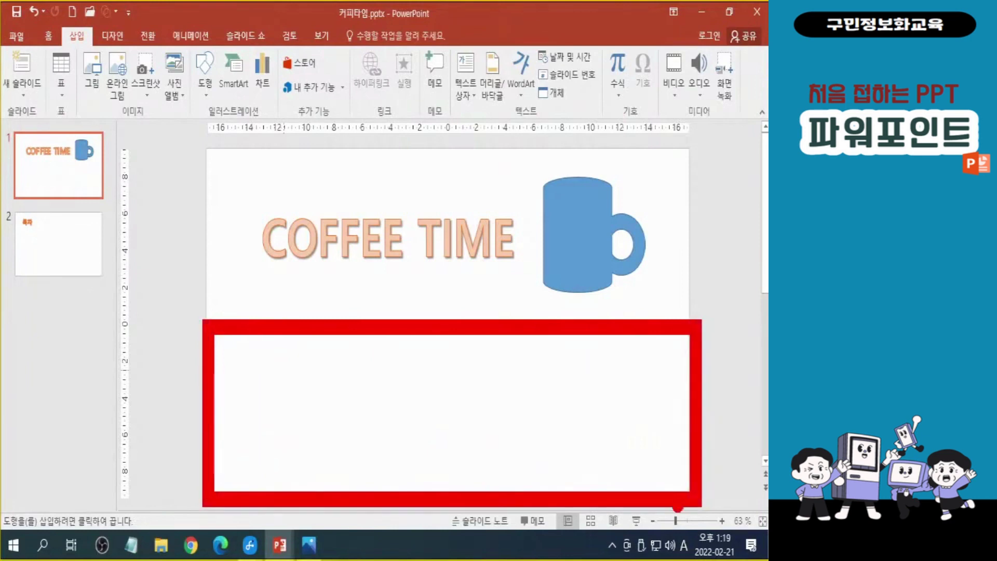
drag(208, 328, 680, 473)
mouse_move(667, 430)
mouse_down()
mouse_move(684, 468)
mouse_move(645, 485)
mouse_up()
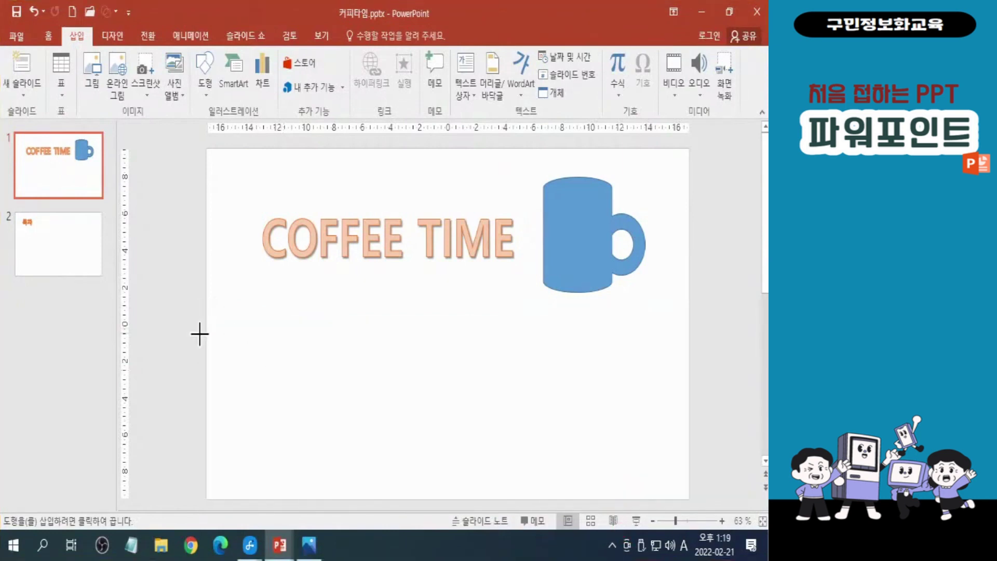
mouse_move(207, 331)
mouse_down()
mouse_move(260, 369)
mouse_move(690, 498)
mouse_up()
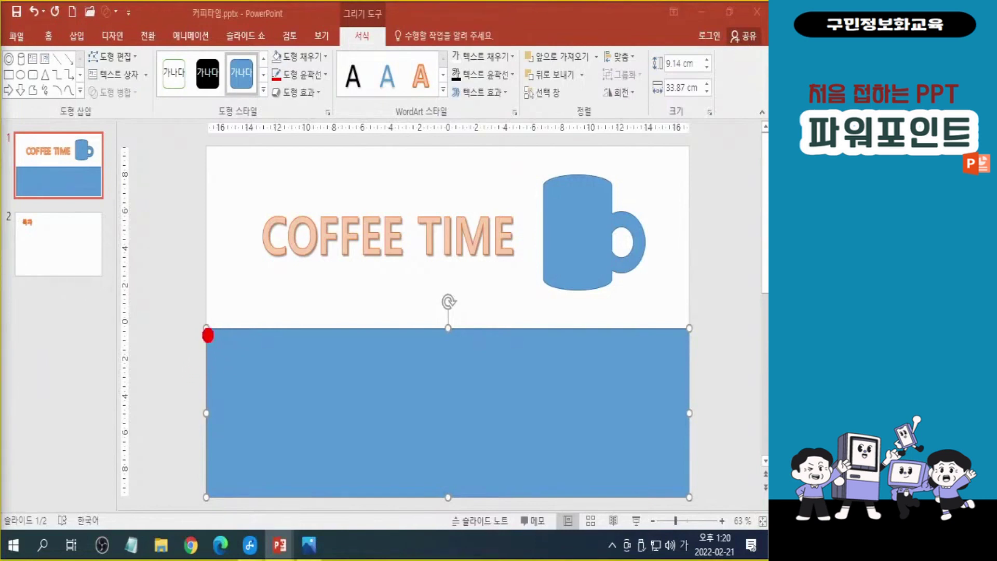
mouse_move(211, 330)
mouse_down()
mouse_move(281, 301)
mouse_move(399, 301)
mouse_move(494, 362)
mouse_move(607, 380)
mouse_move(638, 369)
mouse_move(664, 344)
mouse_move(677, 292)
mouse_up()
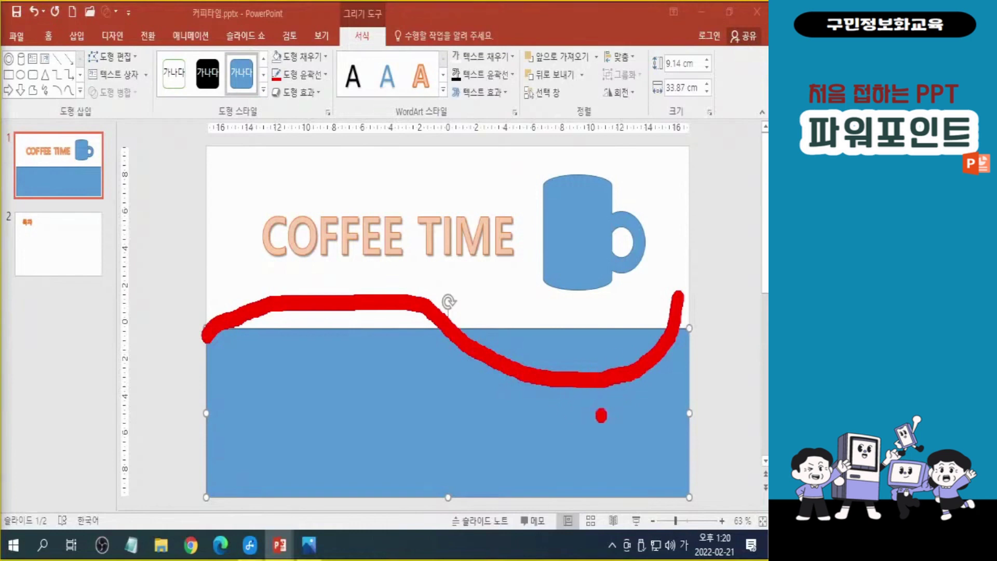
key(Escape)
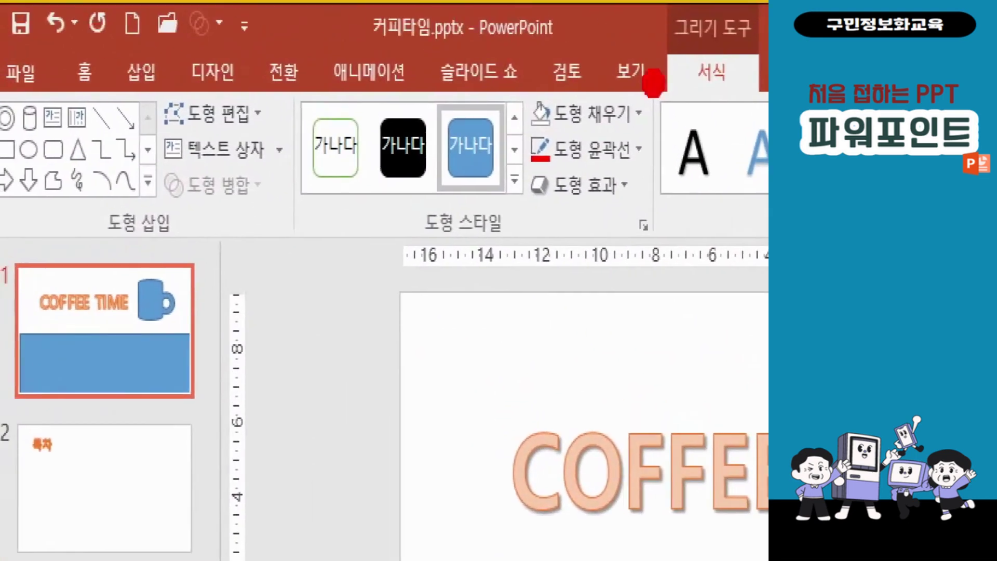
drag(761, 59, 677, 65)
drag(763, 98, 650, 97)
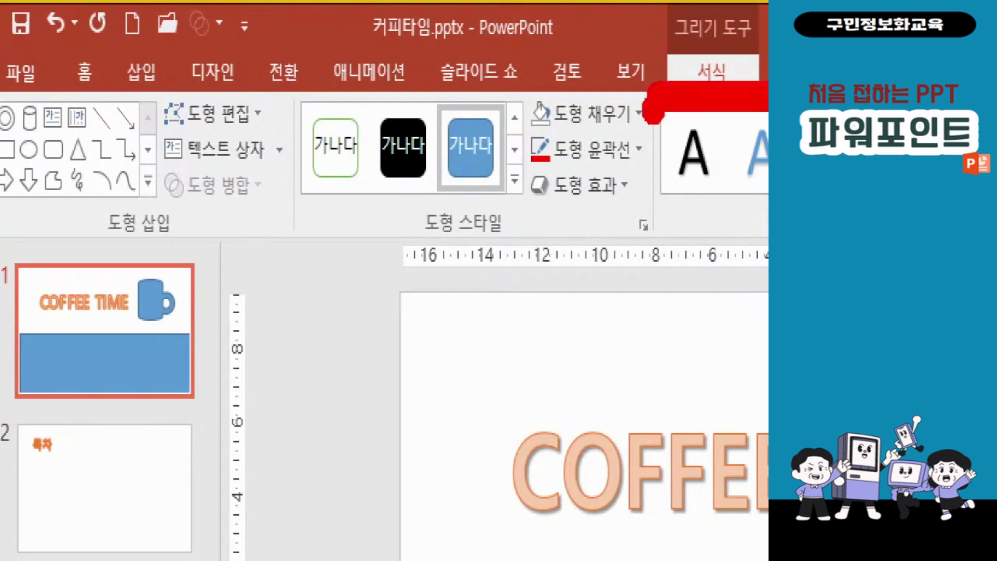
click(650, 182)
drag(77, 254, 216, 254)
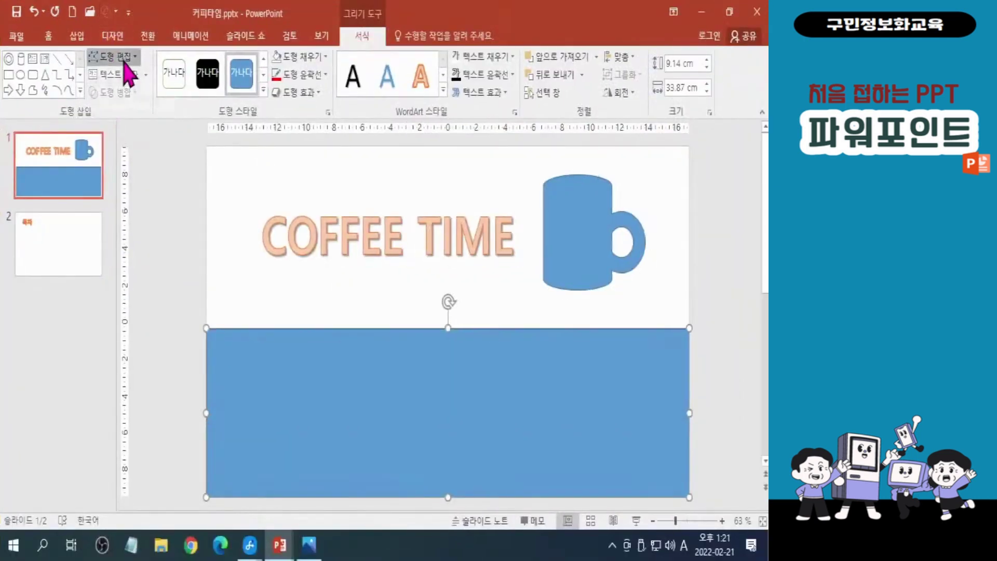
Start editing the points of the large rectangle and select its upper-left corner point
click(240, 117)
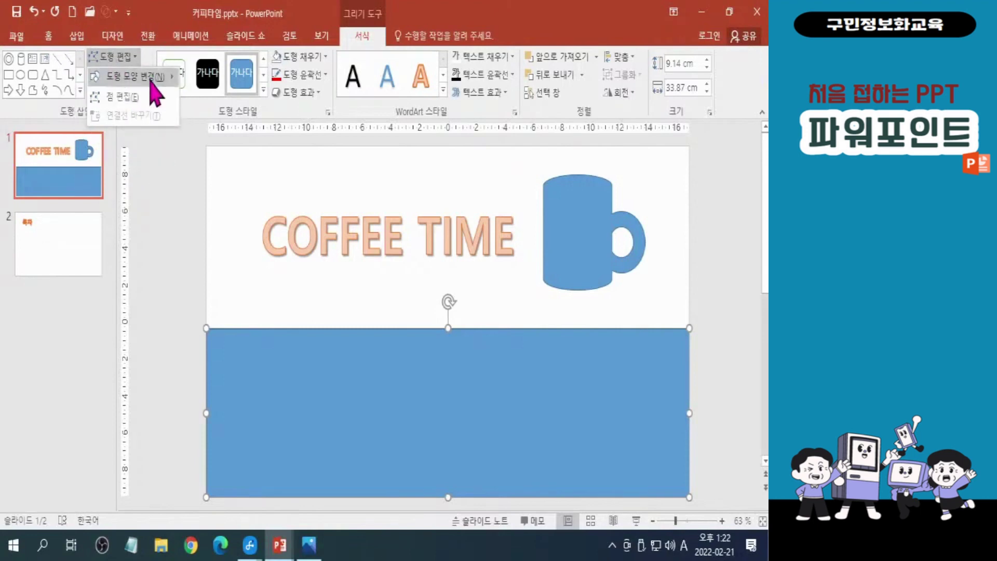
click(134, 103)
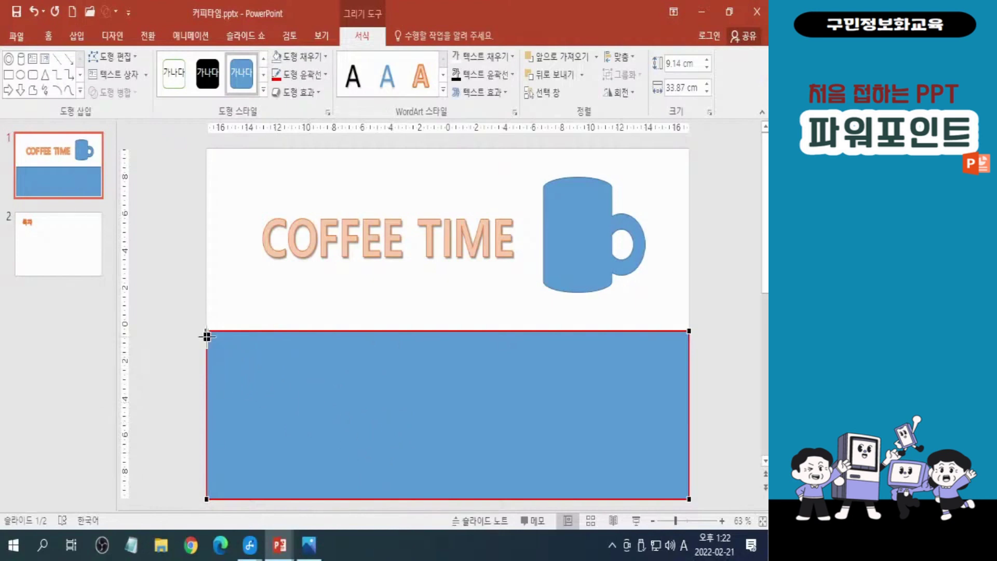
mouse_move(207, 333)
mouse_down()
mouse_move(259, 289)
mouse_move(328, 285)
mouse_move(411, 366)
mouse_up()
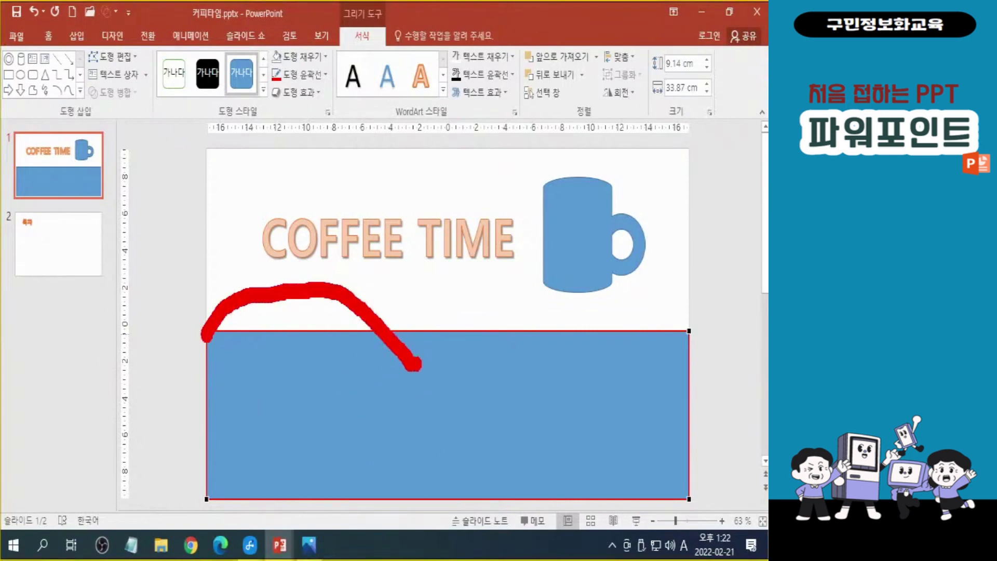
key(Escape)
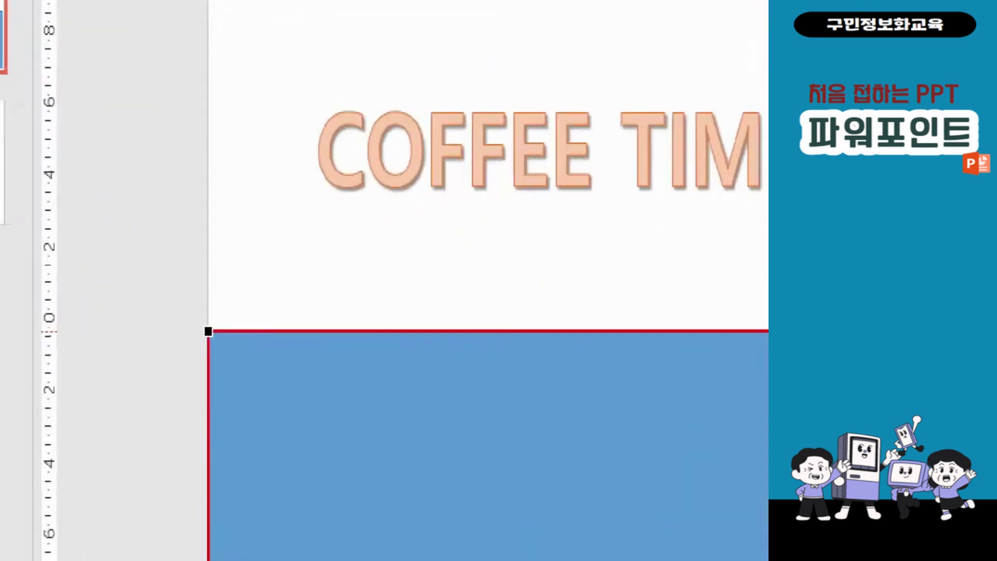
click(205, 331)
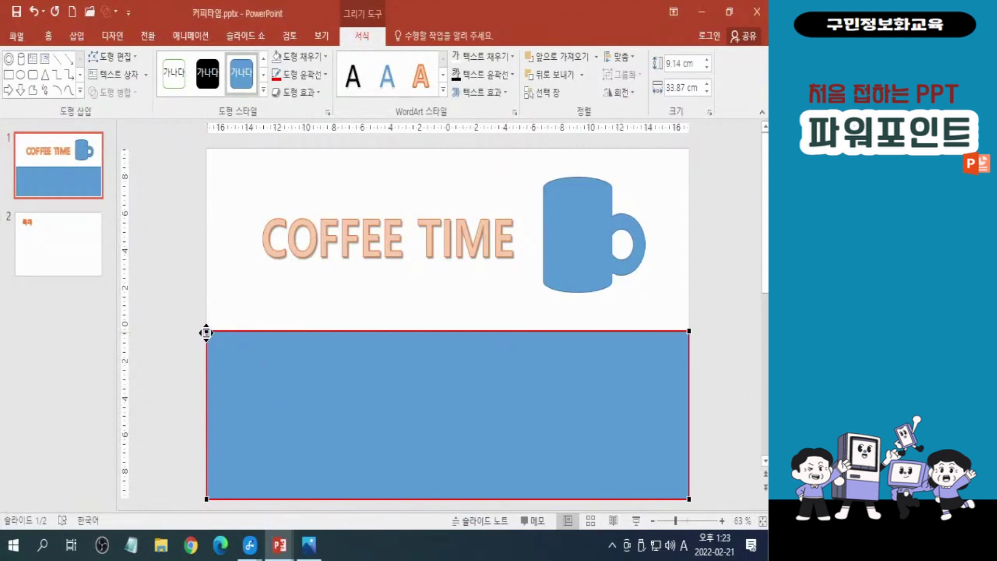
drag(368, 339, 368, 338)
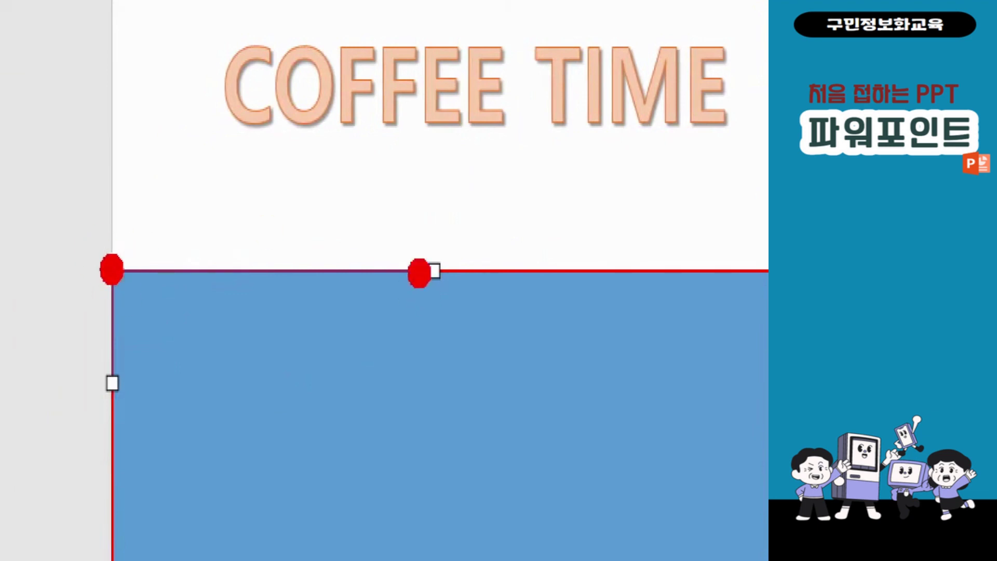
click(434, 271)
click(113, 383)
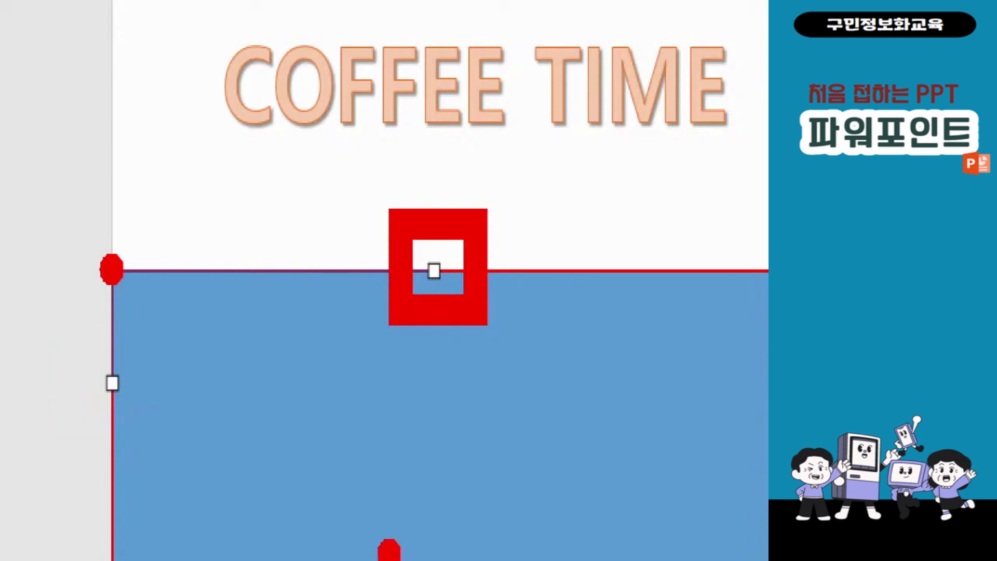
click(433, 270)
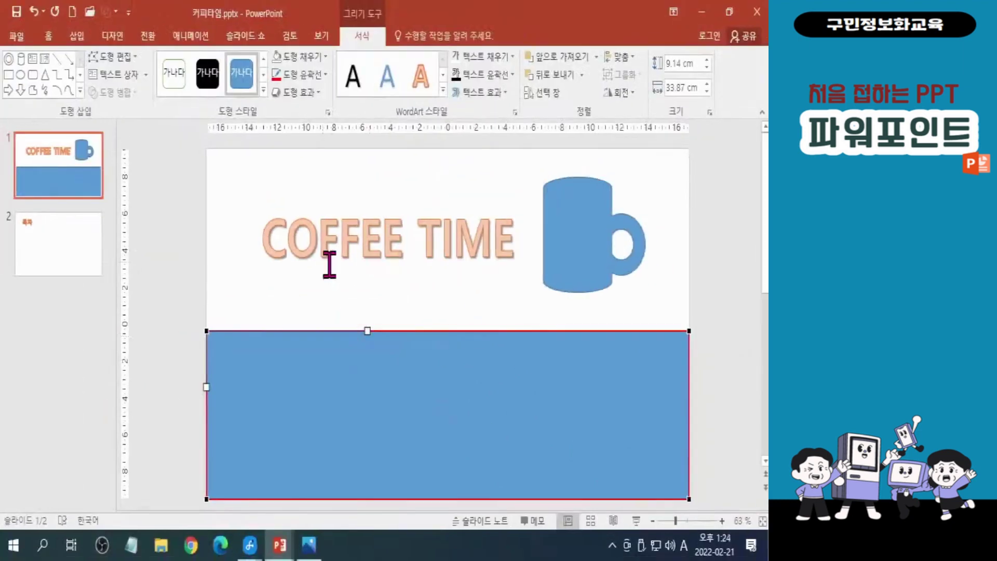
Bend the rectangle's top edge upward with the upper-left point's curve handle, making the shape about 10.71 cm high
drag(366, 330, 384, 259)
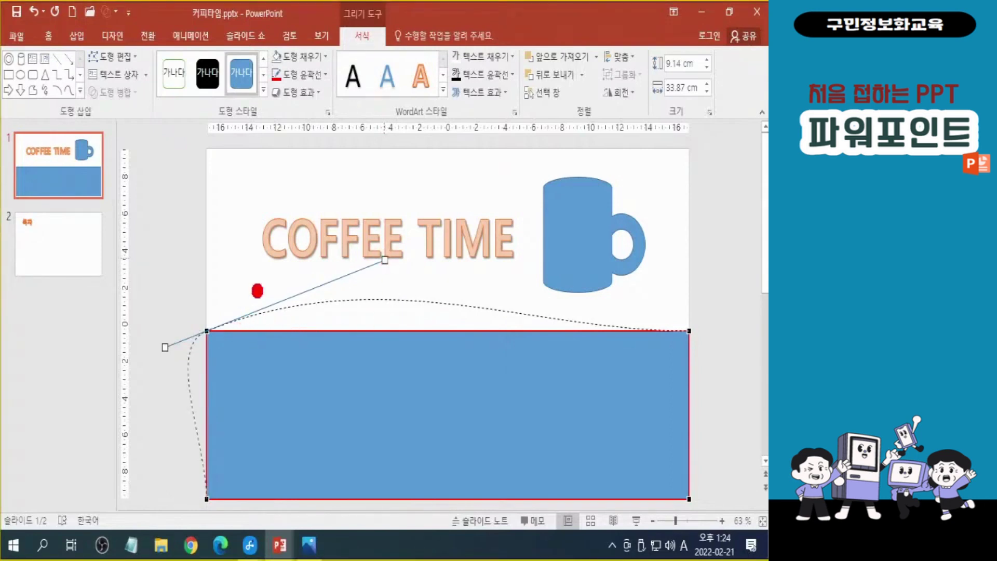
mouse_move(218, 328)
mouse_down()
mouse_move(273, 304)
mouse_move(410, 284)
mouse_move(716, 334)
mouse_up()
key(Escape)
click(303, 344)
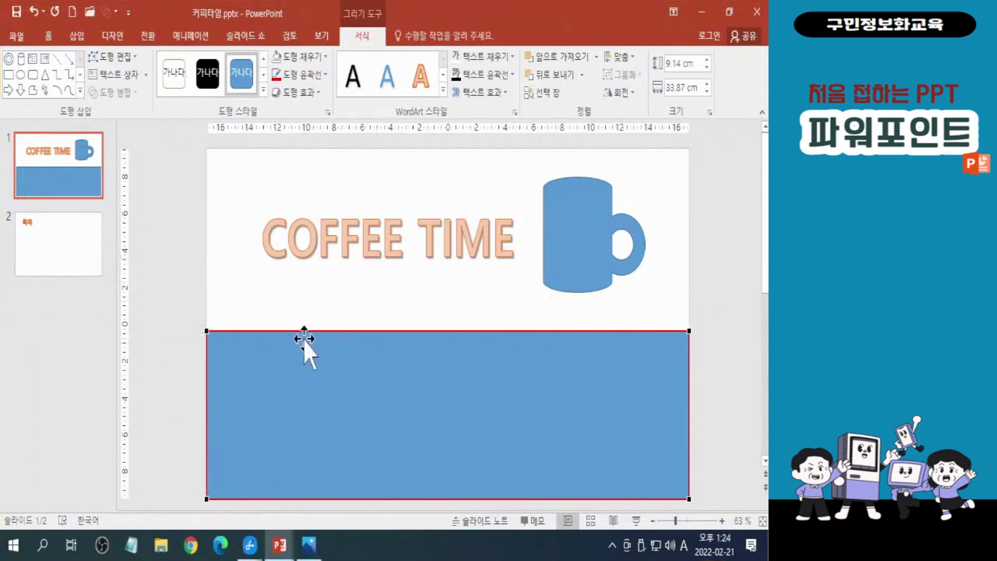
drag(367, 328, 382, 263)
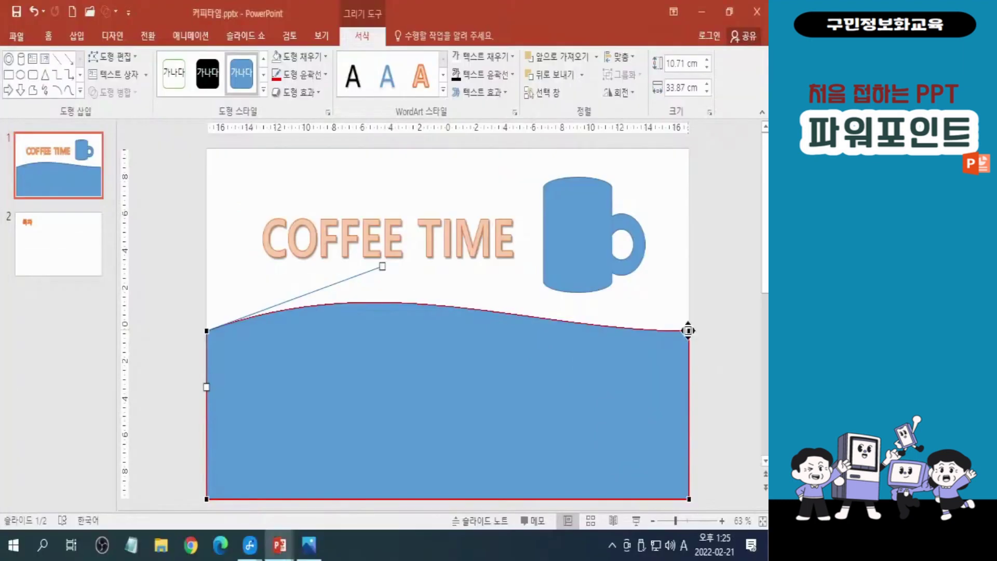
Pull the upper-right point's curve handle down to form a wavy top edge, making the shape about 9.93 cm high, and finish point editing
click(623, 308)
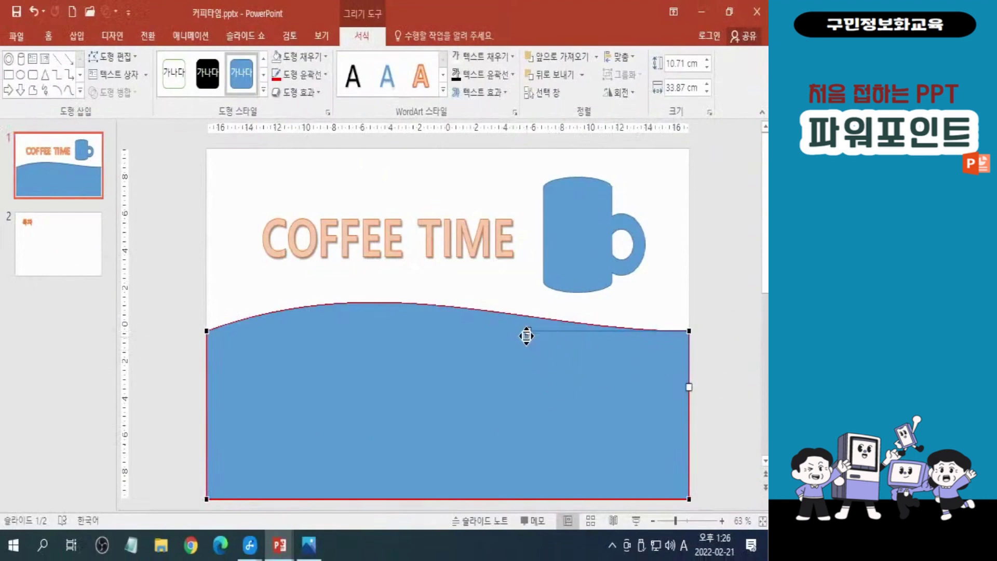
drag(528, 331, 530, 447)
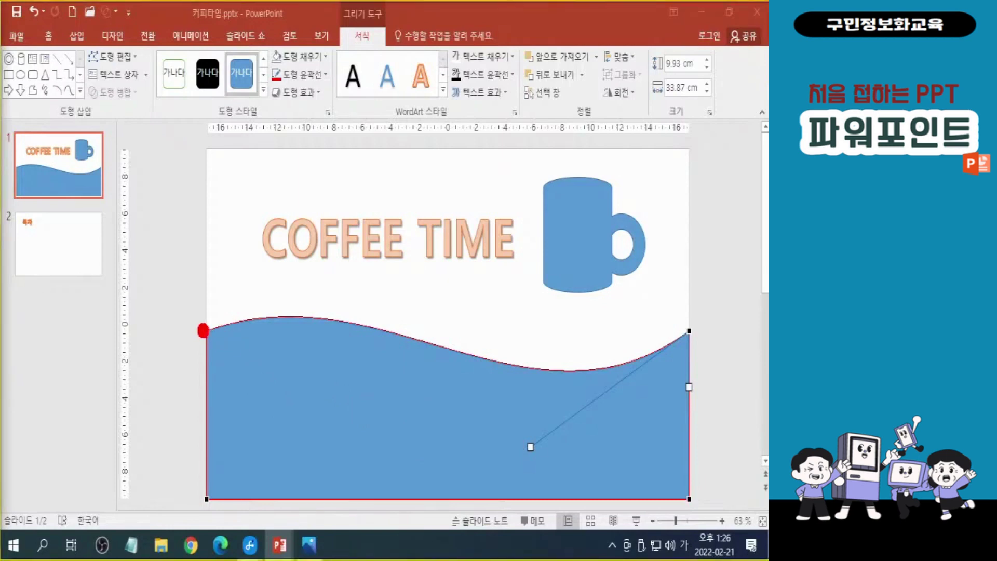
mouse_move(202, 328)
mouse_down()
mouse_move(244, 310)
mouse_move(296, 307)
mouse_move(545, 374)
mouse_move(618, 370)
mouse_move(675, 340)
mouse_move(684, 319)
mouse_up()
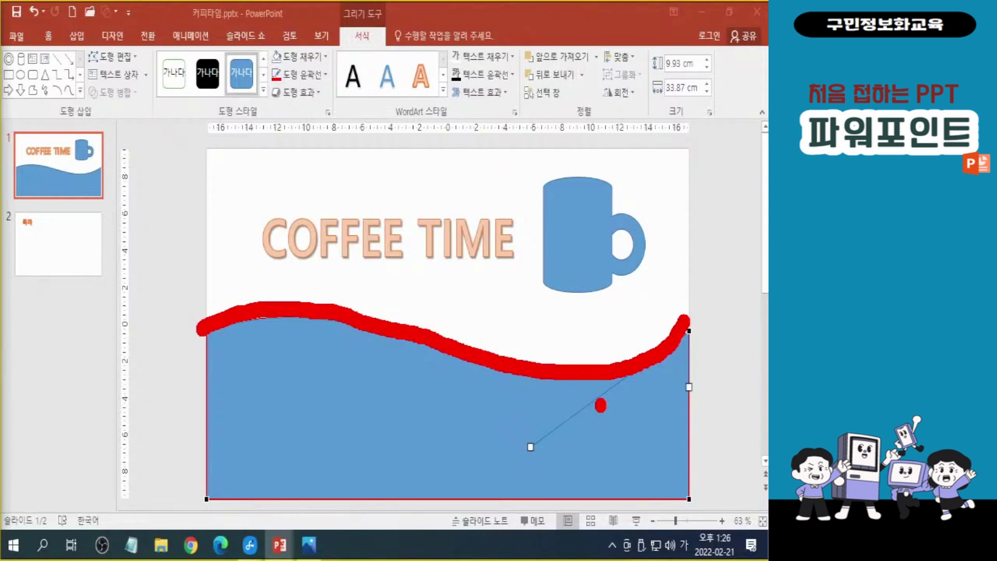
key(Escape)
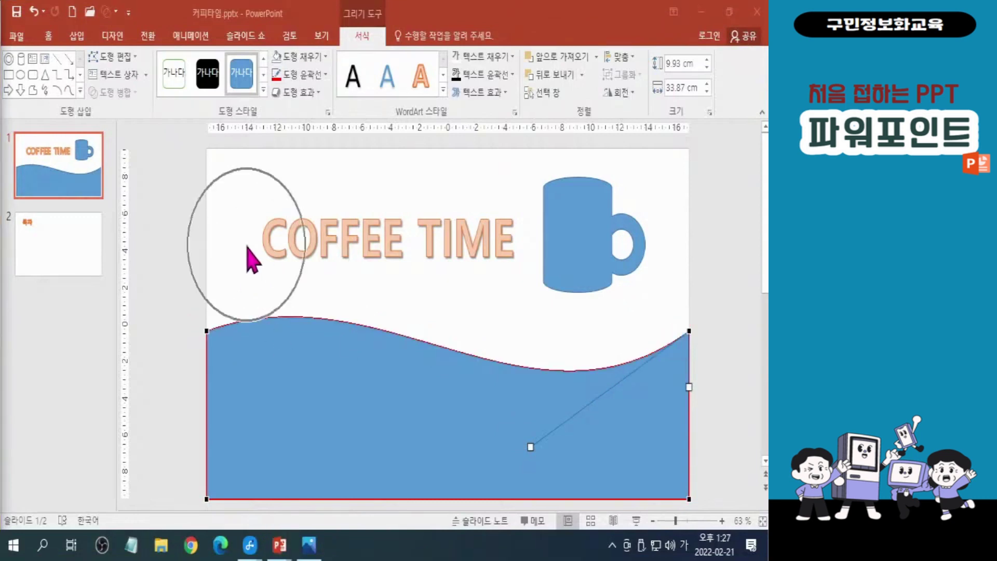
click(239, 217)
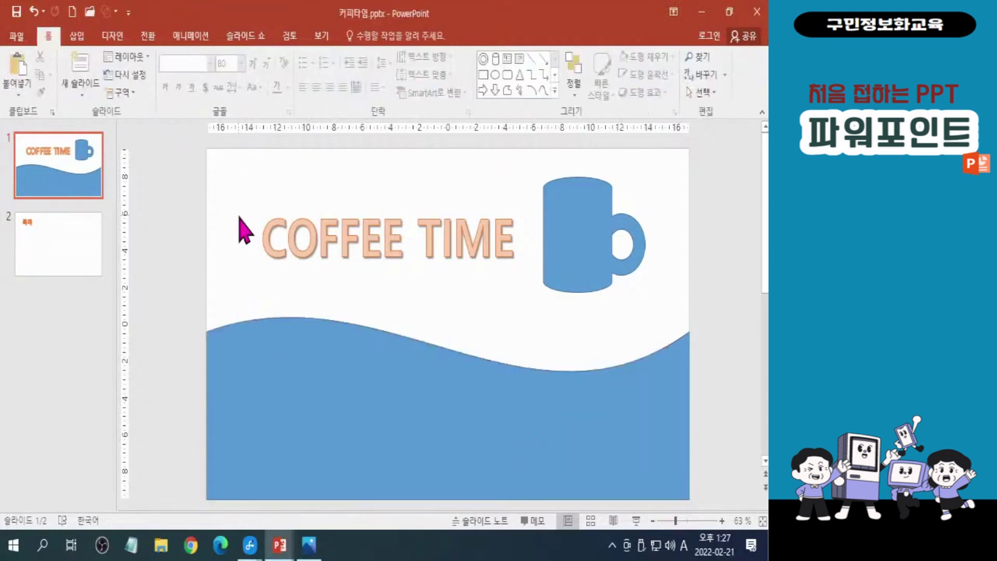
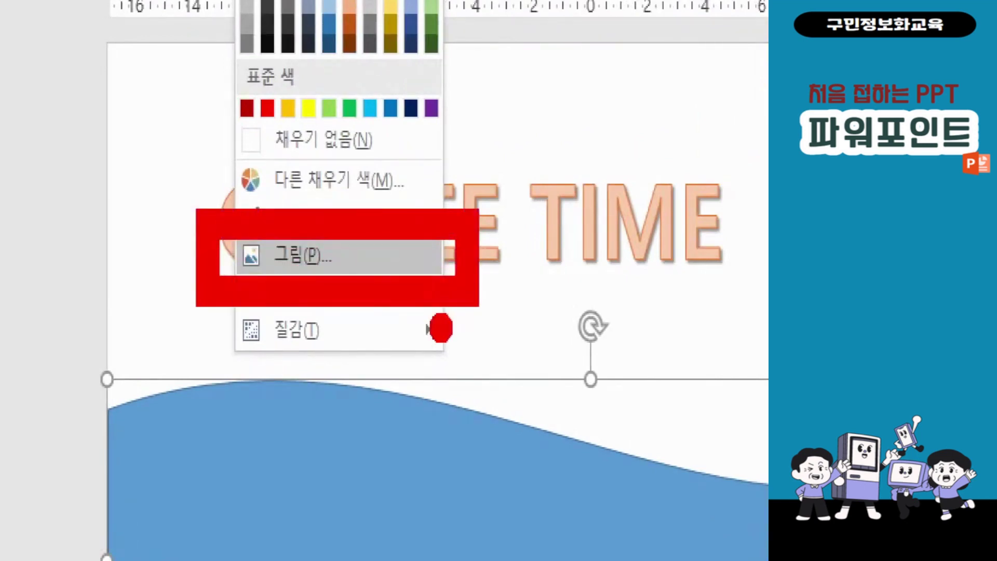
Start a picture fill from a file for the wave shape and browse to the desktop folder OA 스타트 업! 파워포인트-예제파일, 준비파일, 7장
click(302, 255)
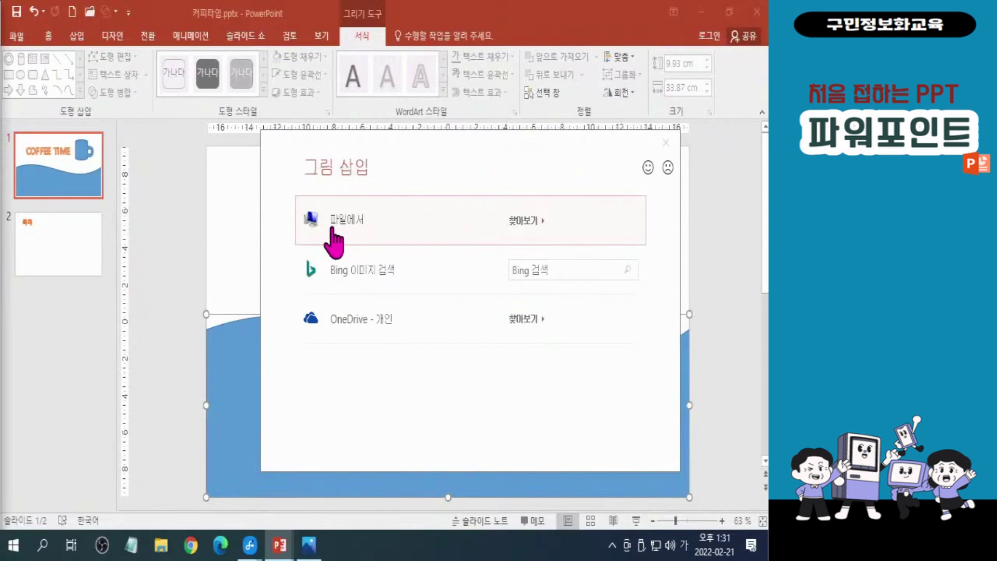
key(Escape)
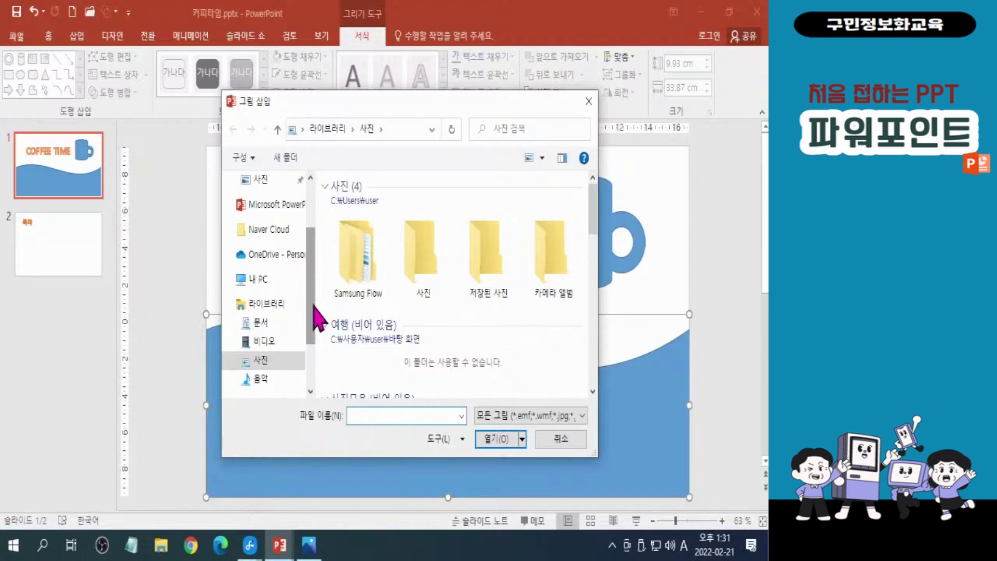
scroll(316, 311, up, 2)
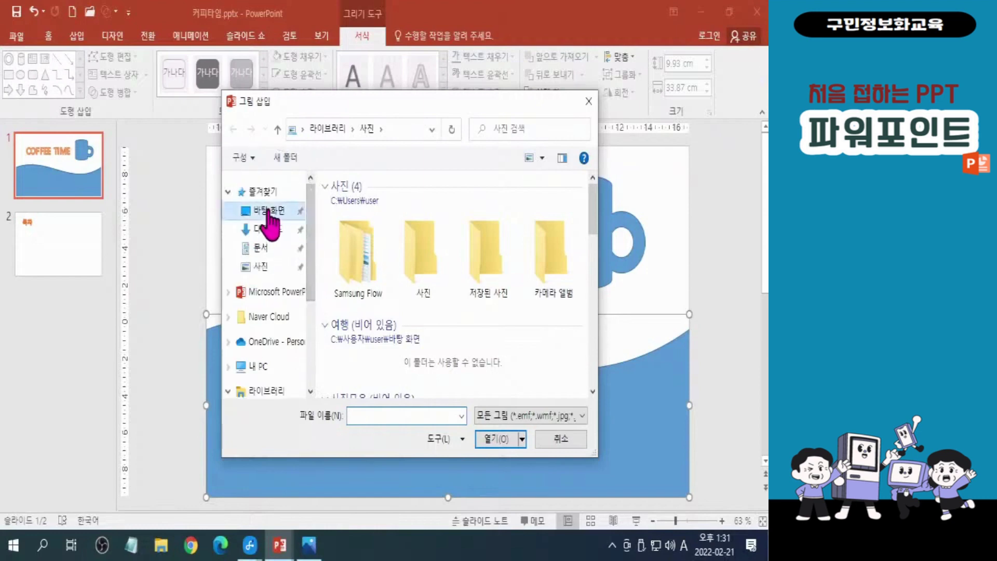
click(269, 212)
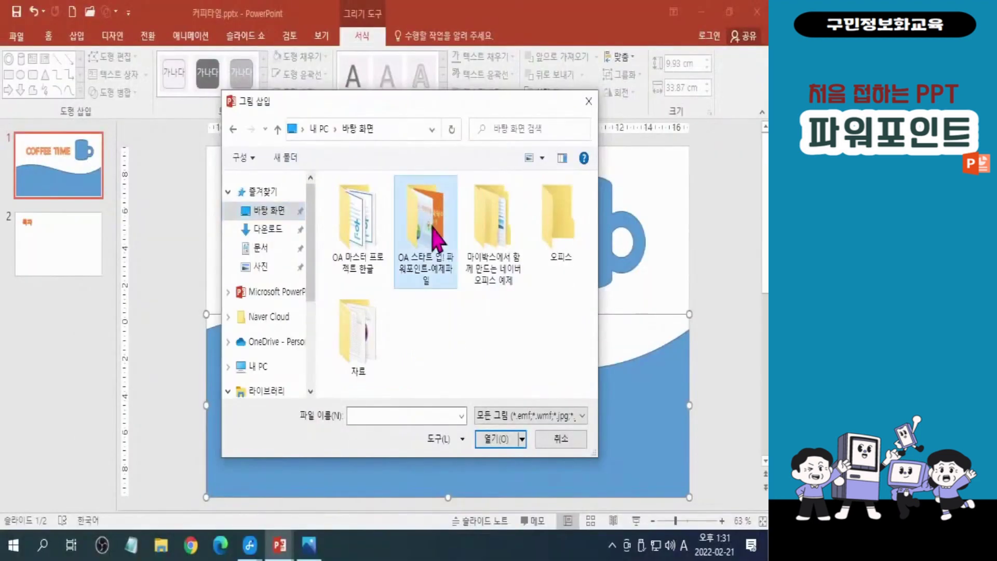
double_click(545, 255)
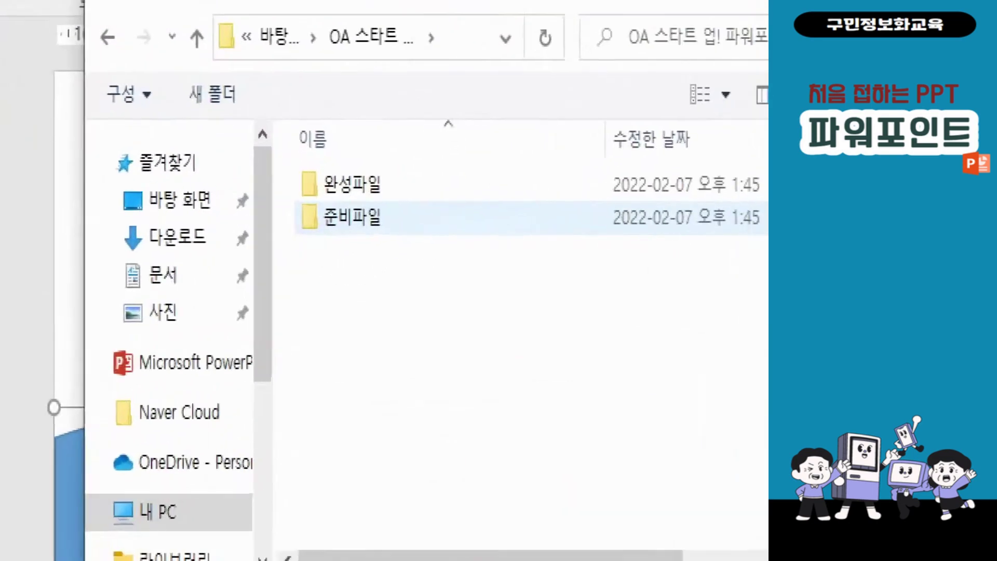
double_click(359, 222)
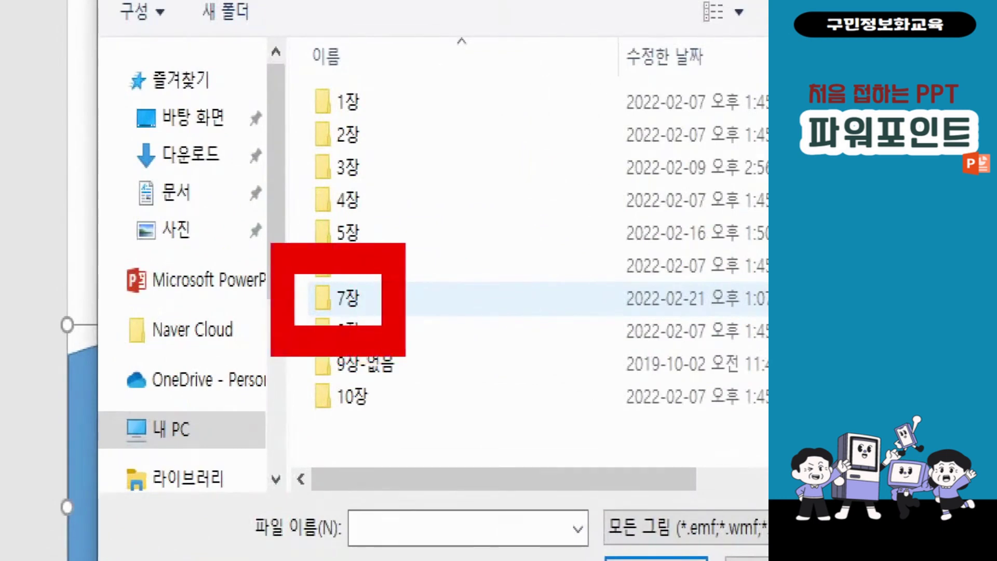
double_click(348, 298)
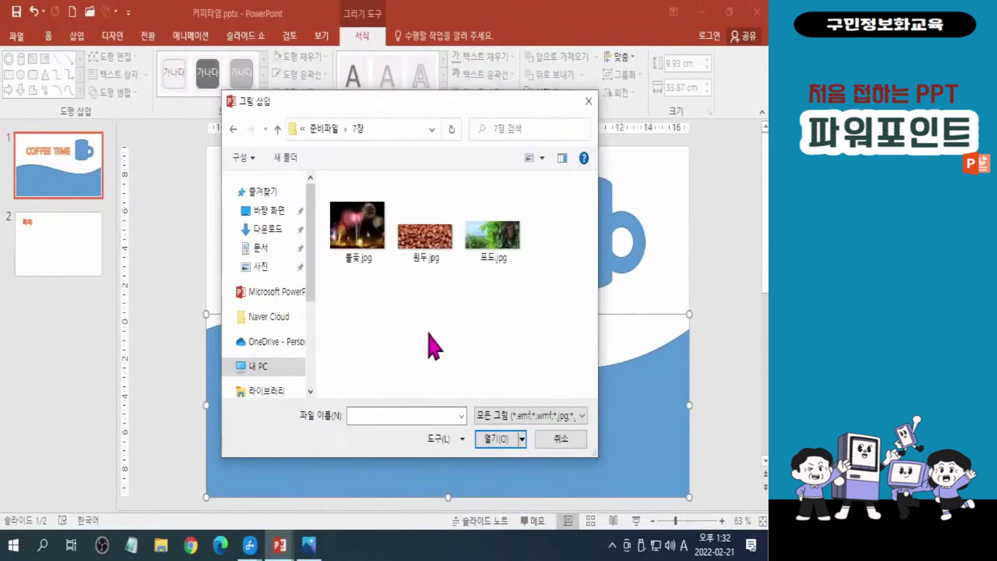
Fill the wave shape with the coffee bean picture 원두.jpg and deselect the shape
click(504, 170)
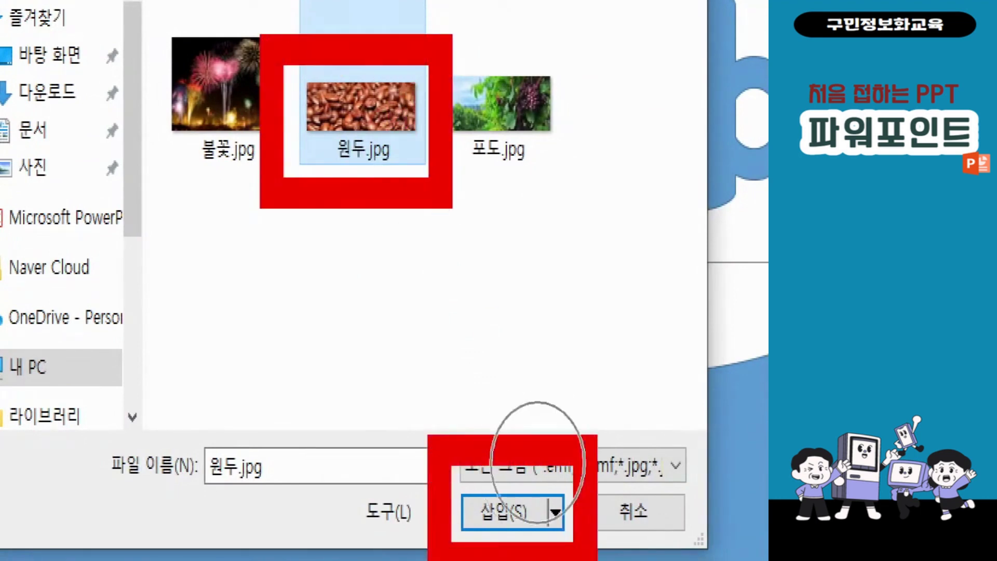
click(503, 511)
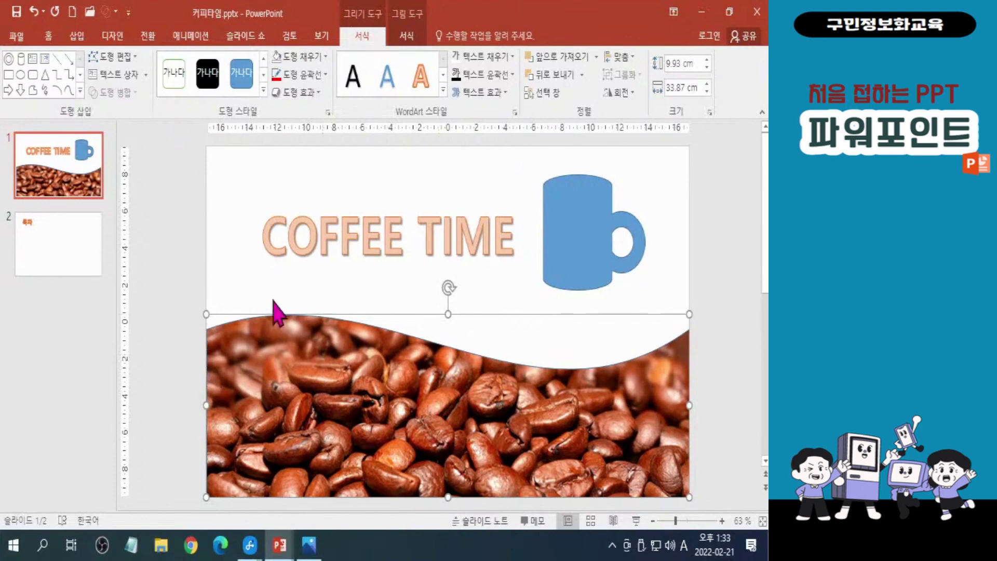
click(177, 254)
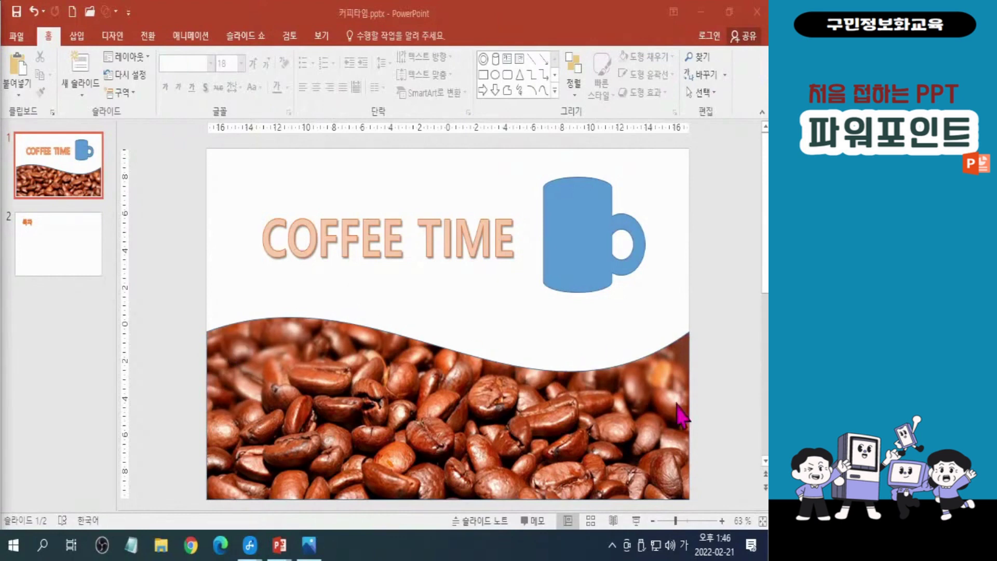
Draw a heart about 3.56 cm high and 3.39 cm wide on slide 2 and shift it slightly down below the 목차 title
click(406, 418)
click(79, 267)
click(69, 254)
click(50, 262)
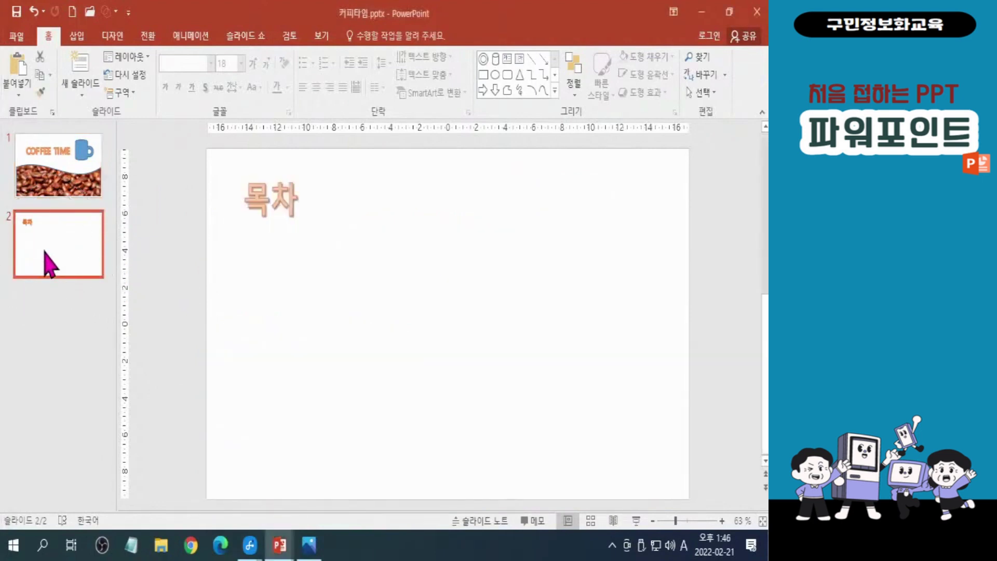
click(45, 252)
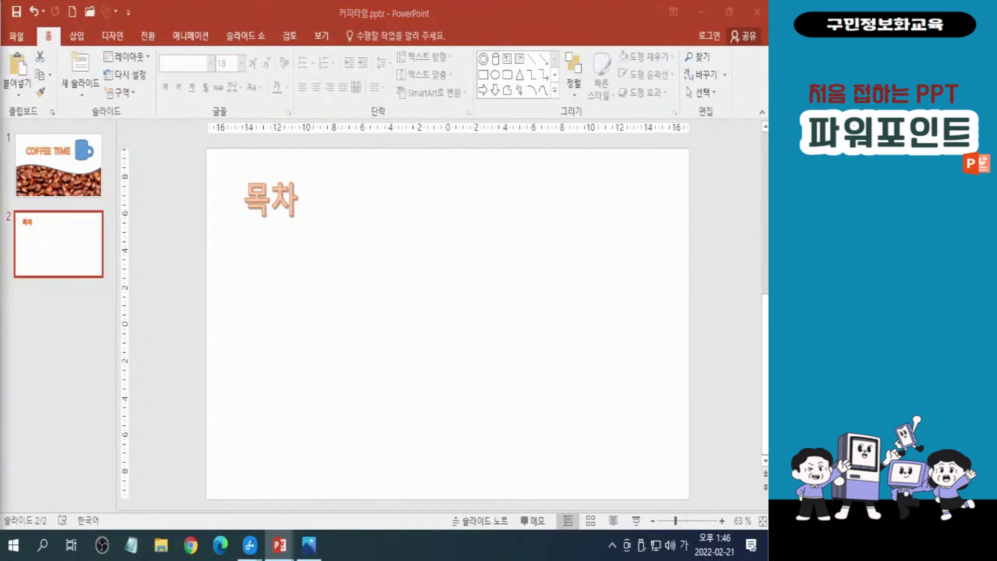
click(78, 39)
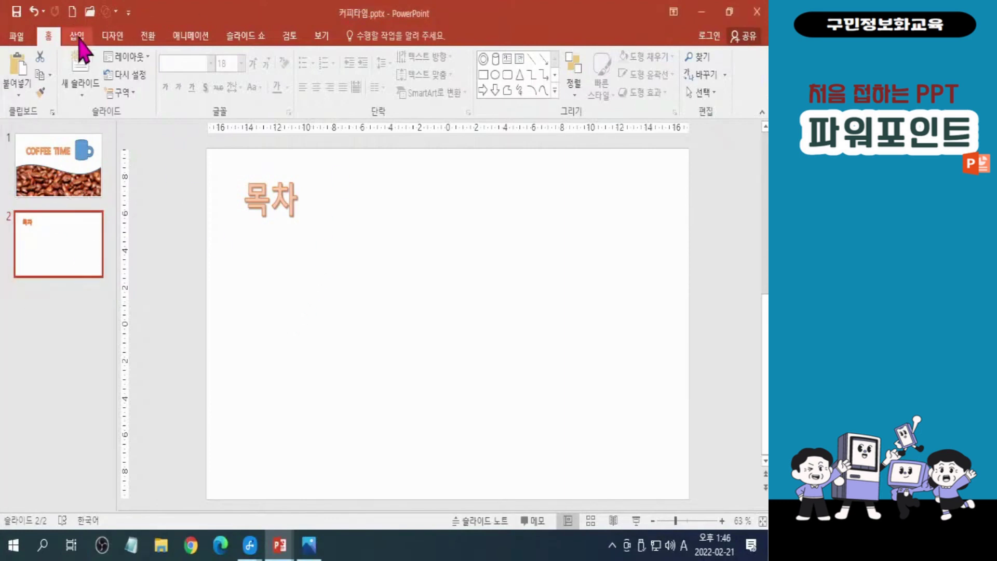
click(79, 39)
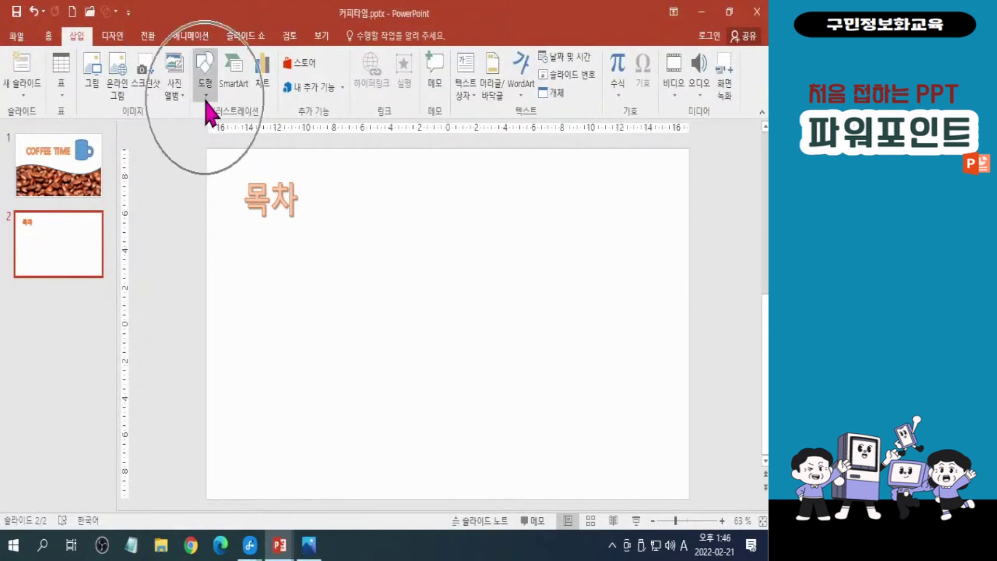
click(205, 90)
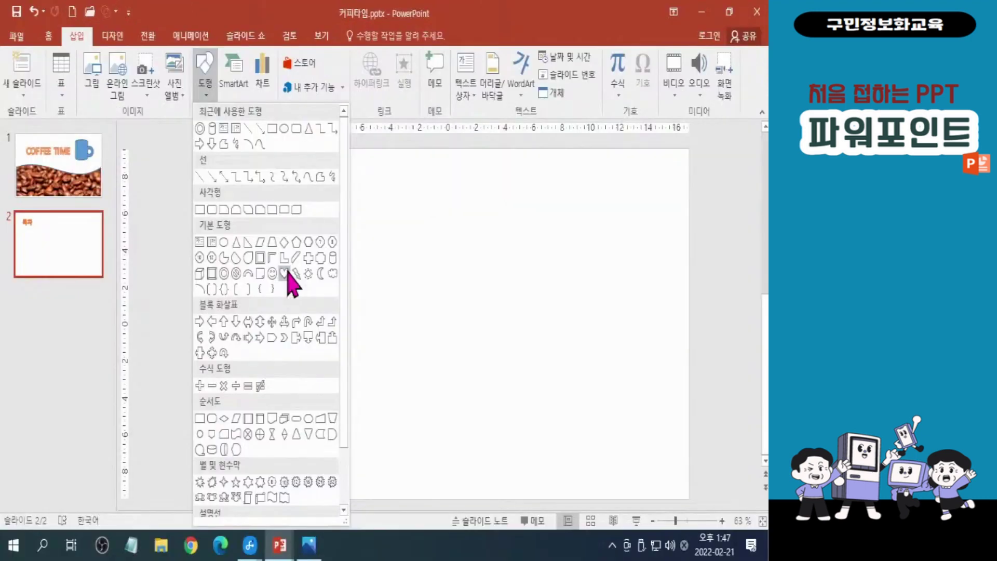
click(436, 480)
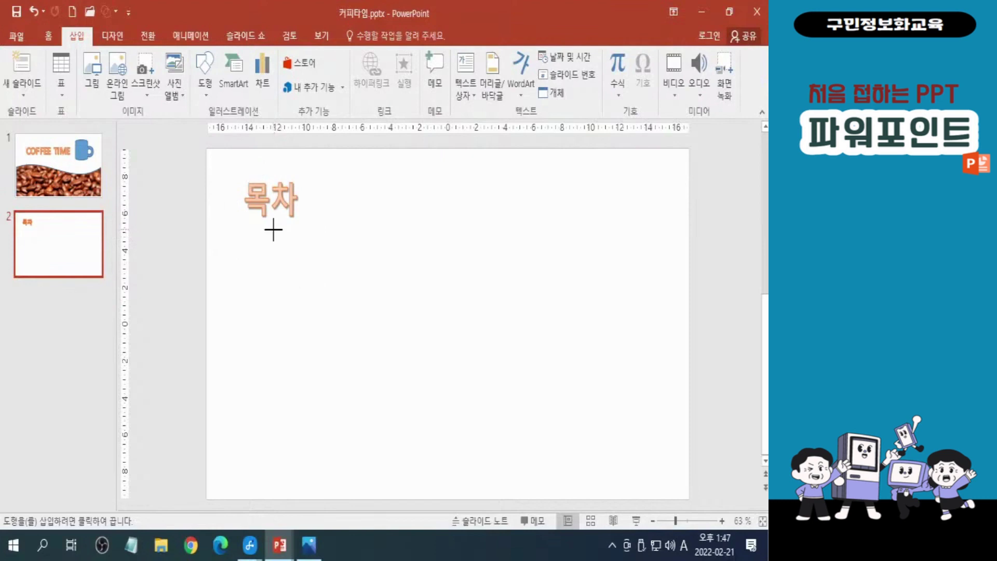
drag(271, 227, 319, 292)
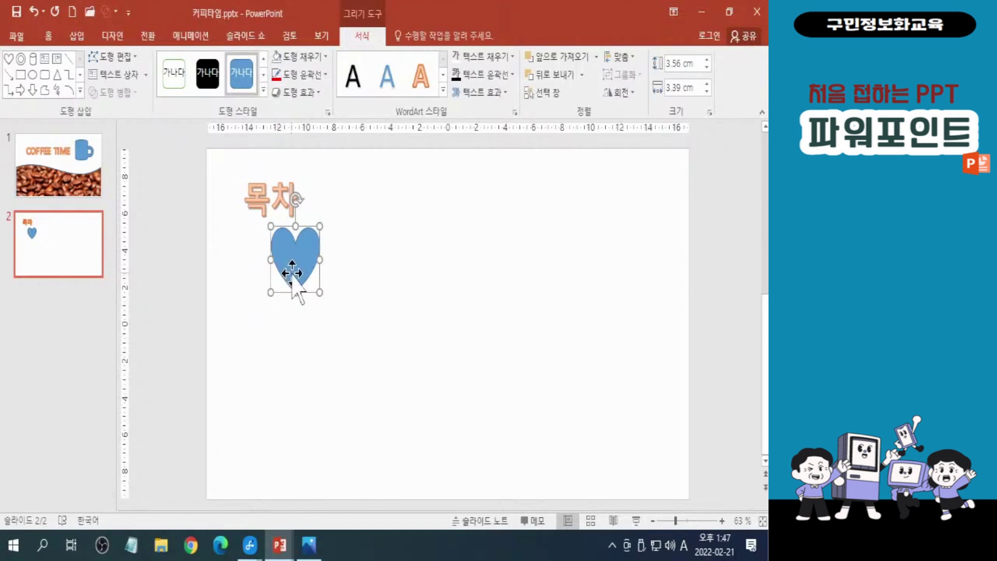
drag(291, 262, 307, 295)
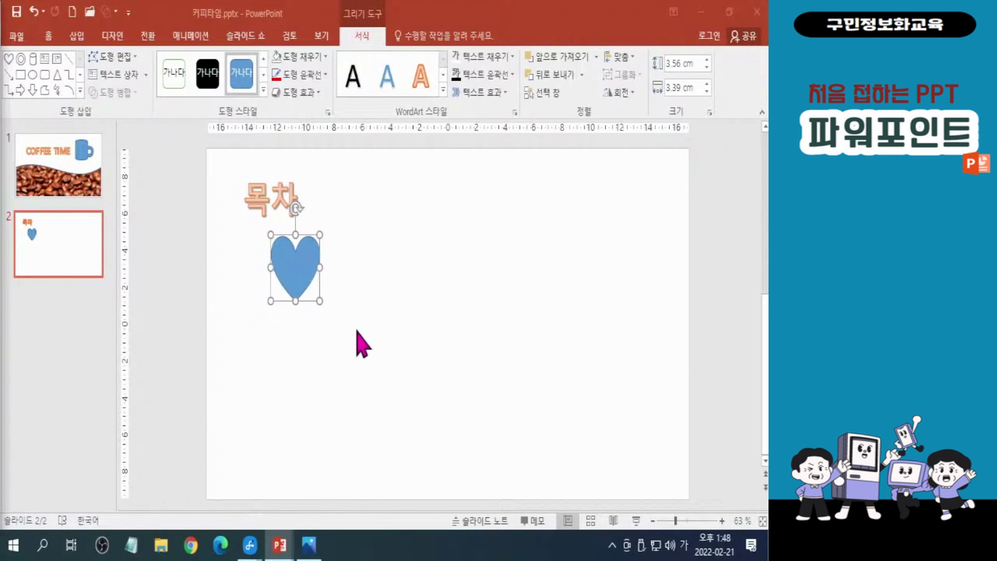
Set the heart's font size to 36 and enter the number 1 inside it
click(49, 37)
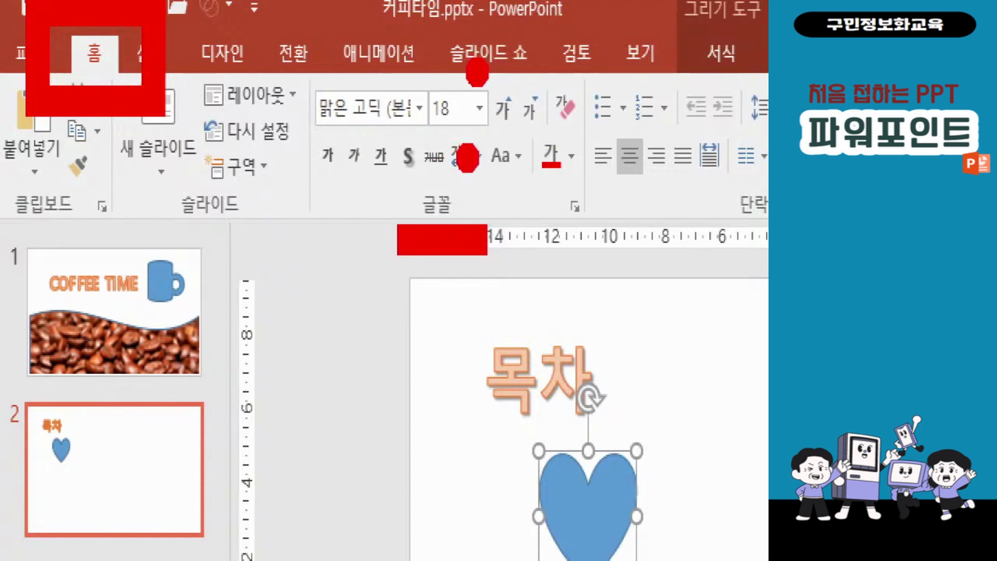
click(478, 108)
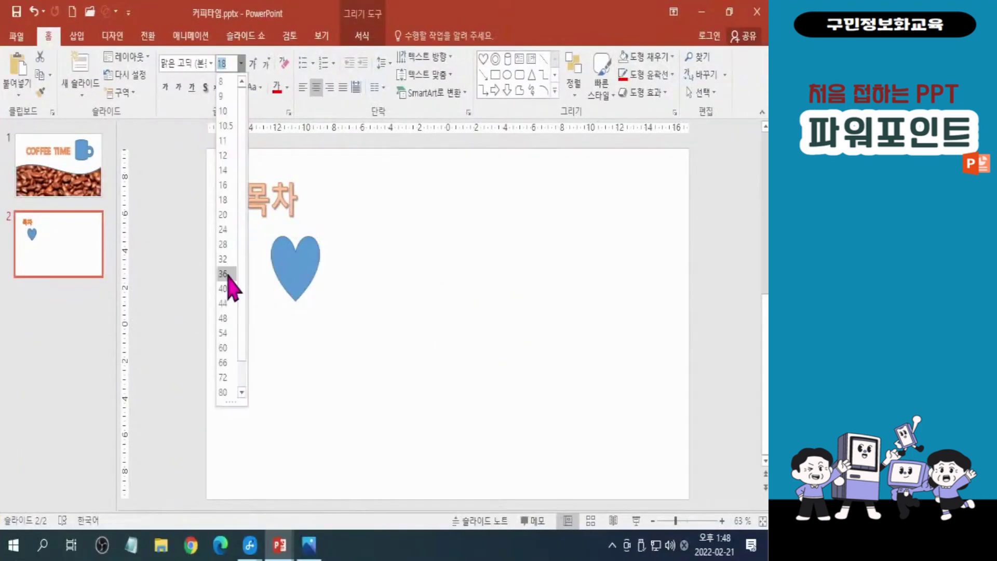
click(454, 547)
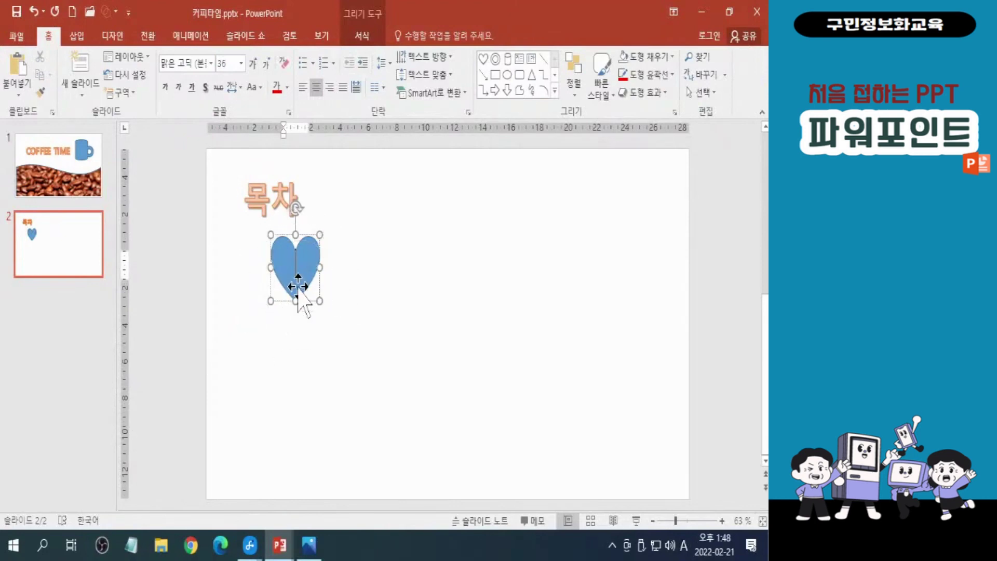
text(1)
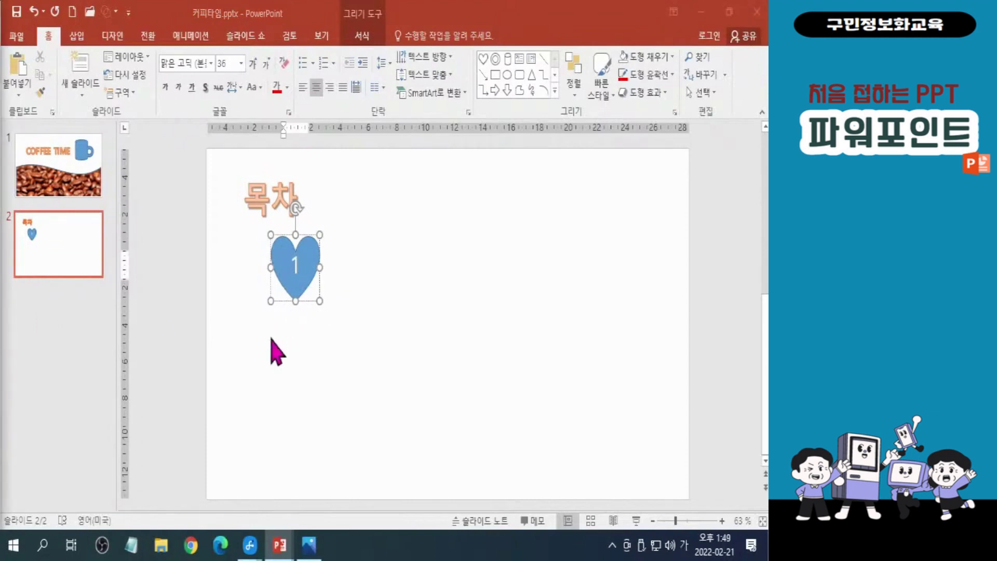
key(Hangul)
Apply the gold preset shape style from the last row of theme styles to the numbered heart
click(306, 282)
click(306, 282)
click(300, 291)
click(362, 36)
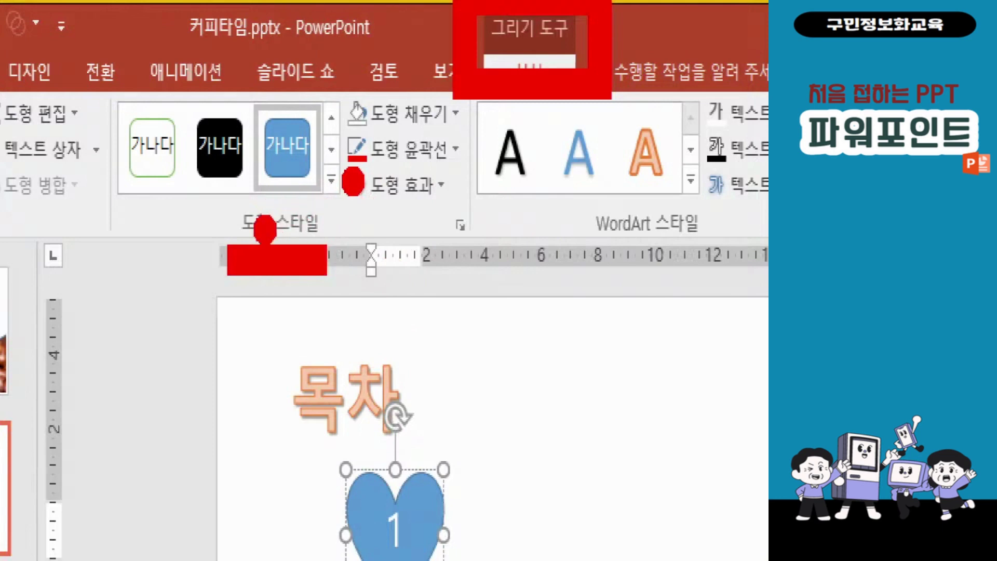
click(331, 179)
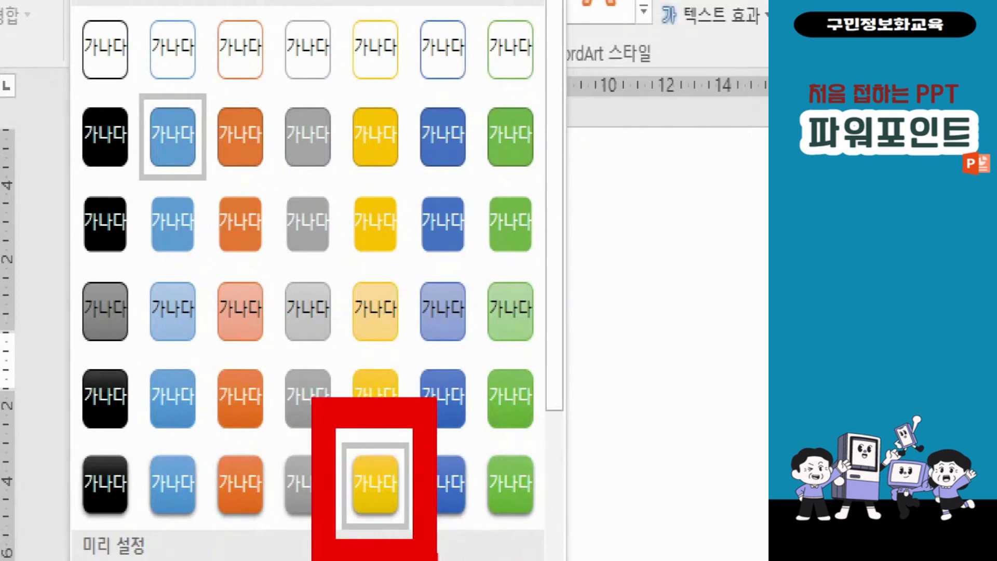
click(375, 483)
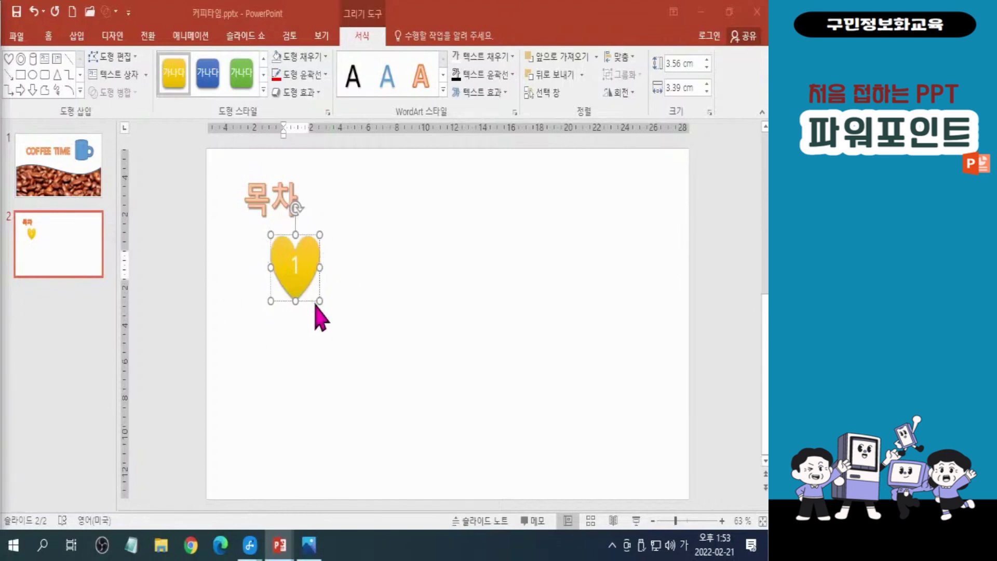
Duplicate the gold heart and place the copy slightly lower and to the right, overlapping the original
click(289, 283)
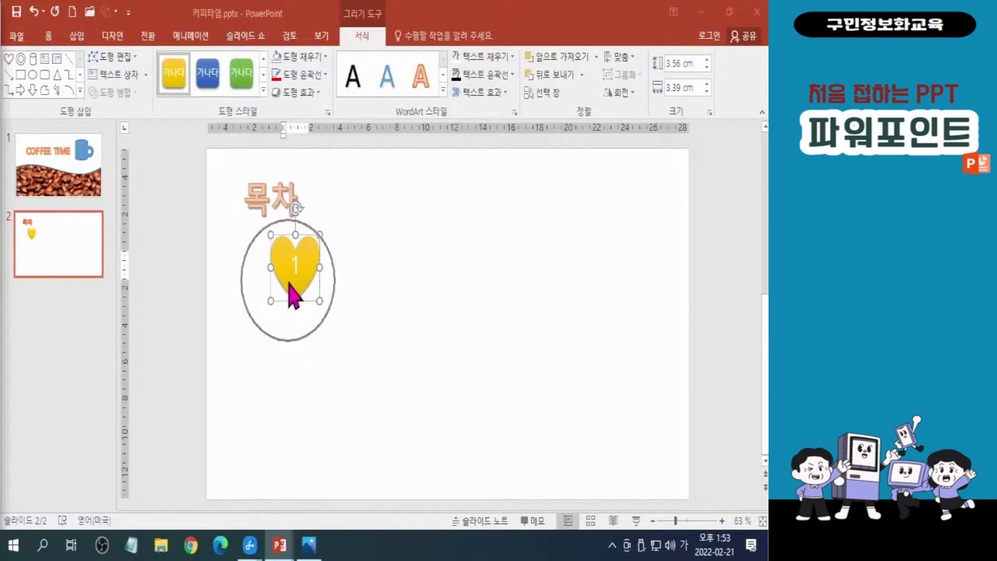
click(289, 283)
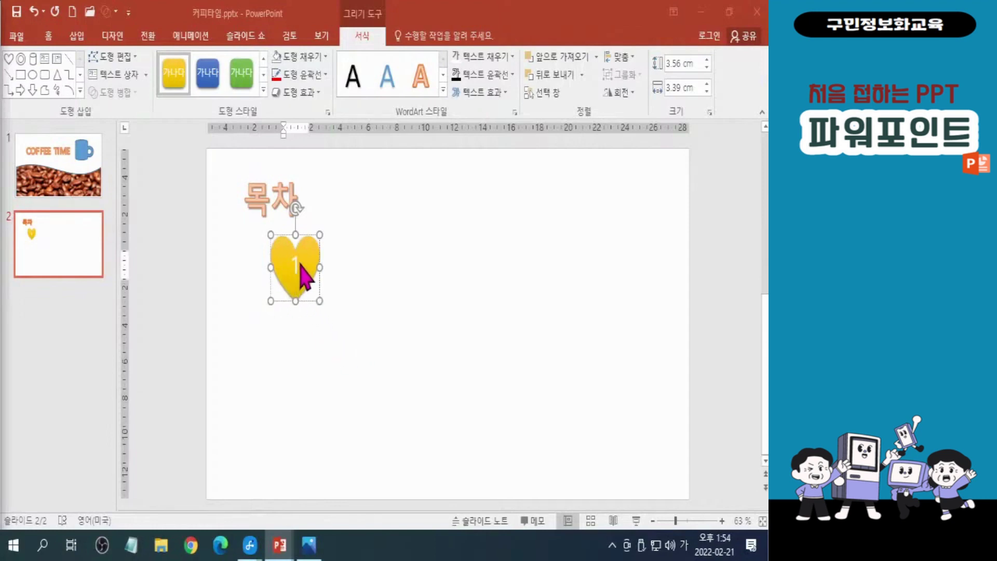
click(309, 546)
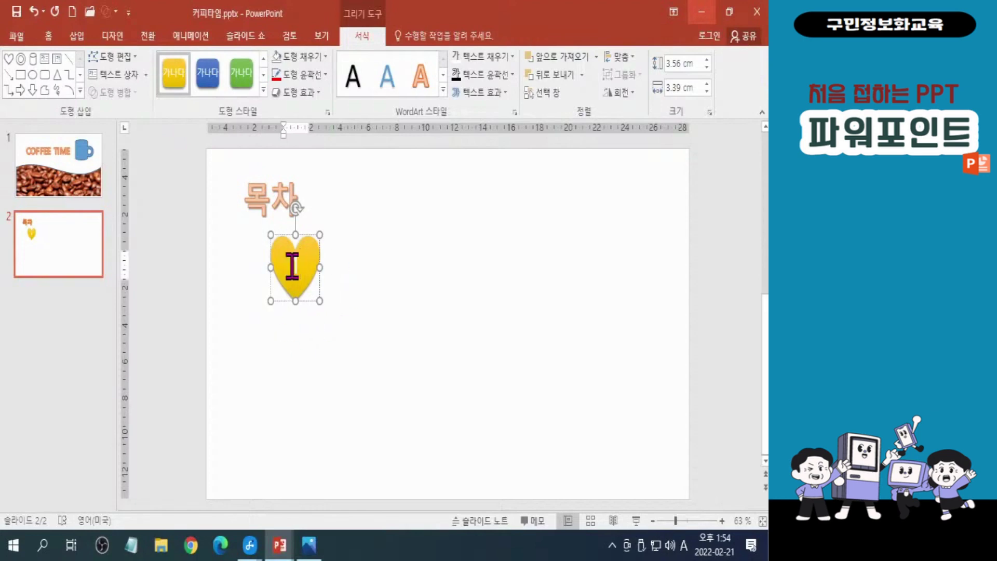
click(316, 280)
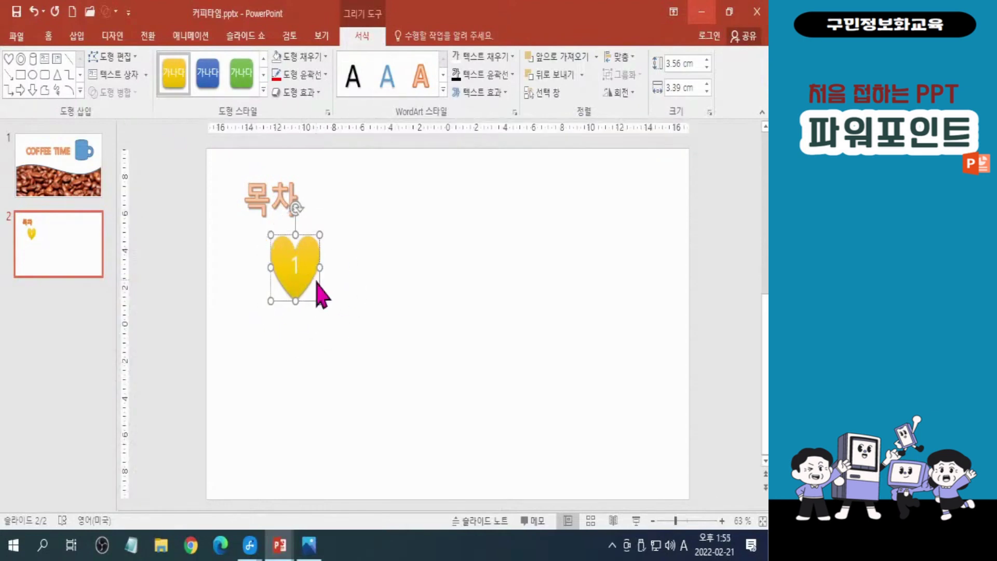
click(319, 281)
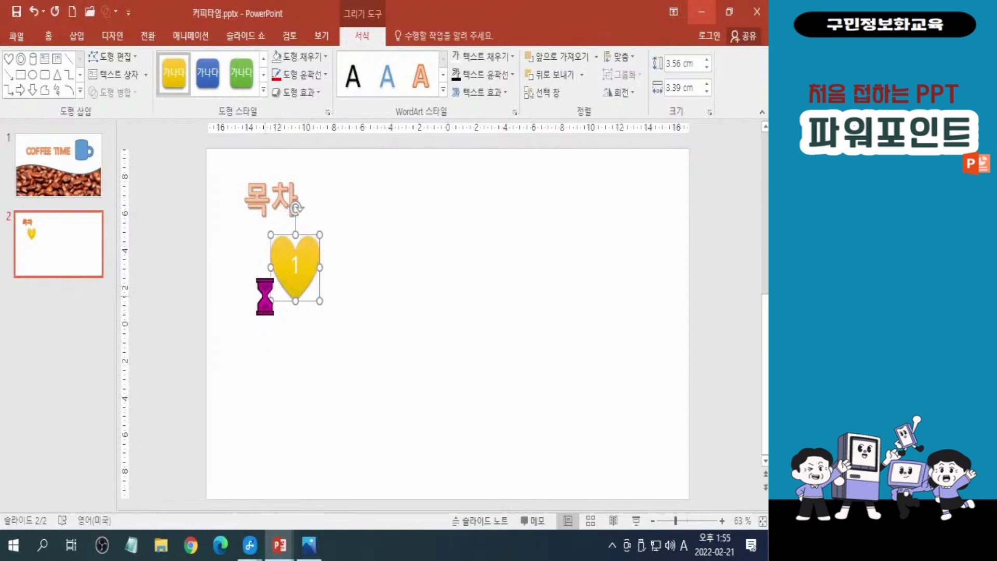
mouse_move(292, 298)
mouse_down()
mouse_move(307, 300)
mouse_move(299, 306)
mouse_move(297, 291)
mouse_up()
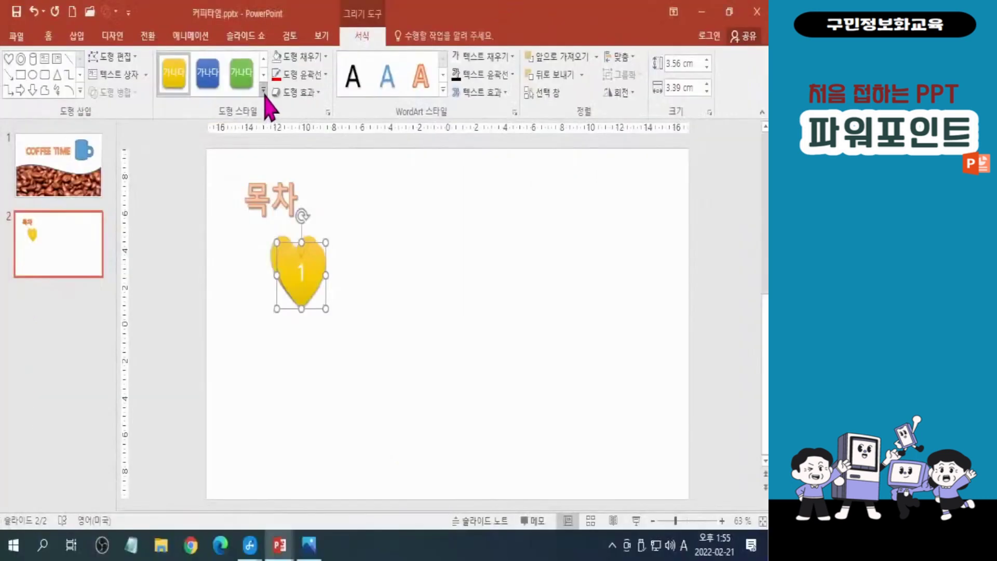
Apply the orange preset shape style from the last row of theme styles to the front heart
click(302, 180)
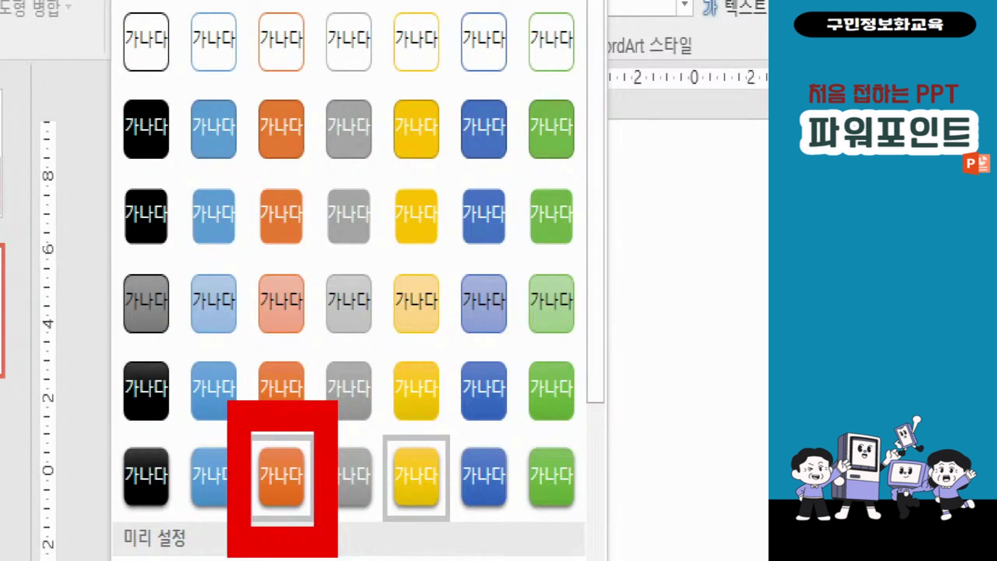
click(282, 477)
click(296, 283)
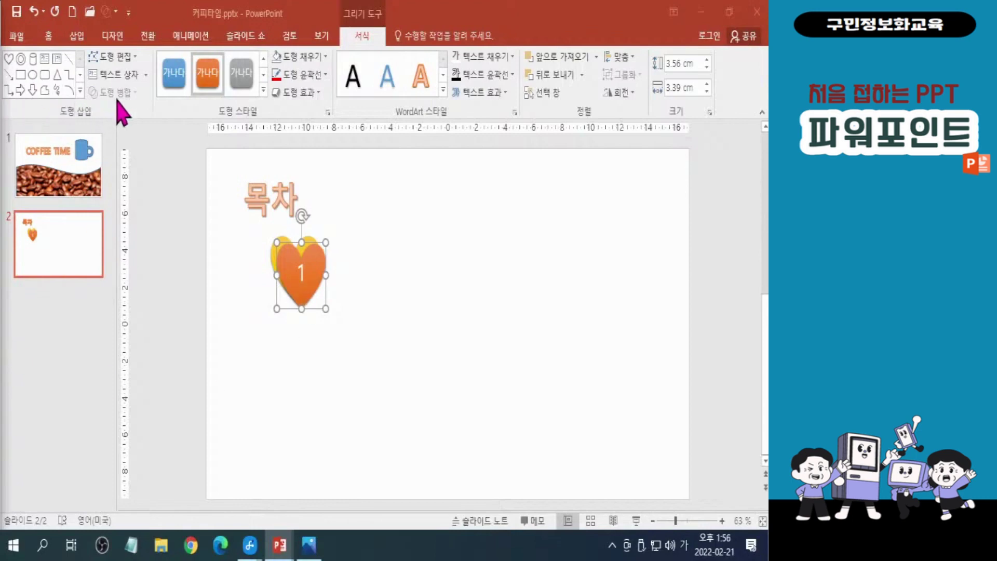
Change the shape of the orange front heart to the Wave shape from the stars and banners category
click(125, 58)
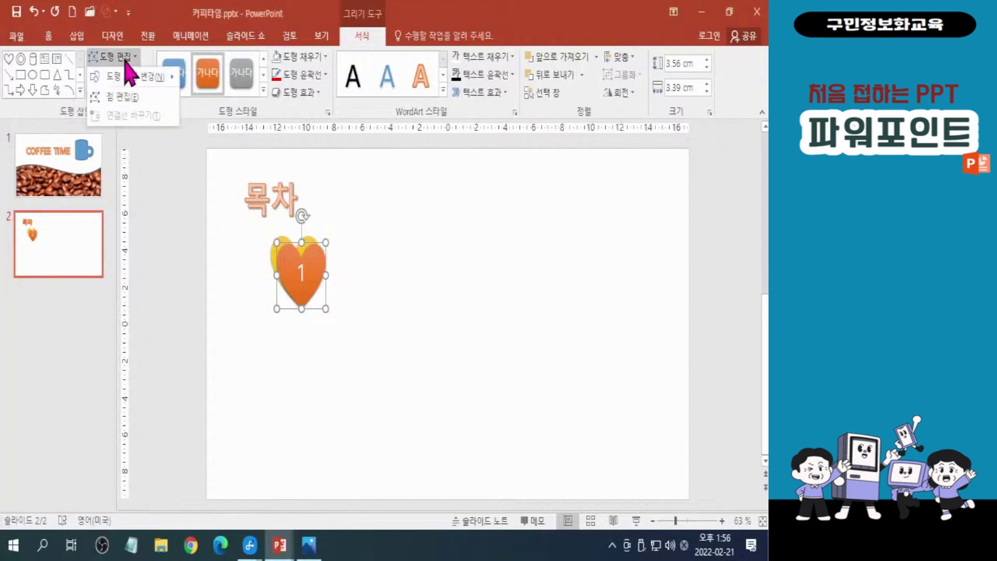
mouse_move(133, 78)
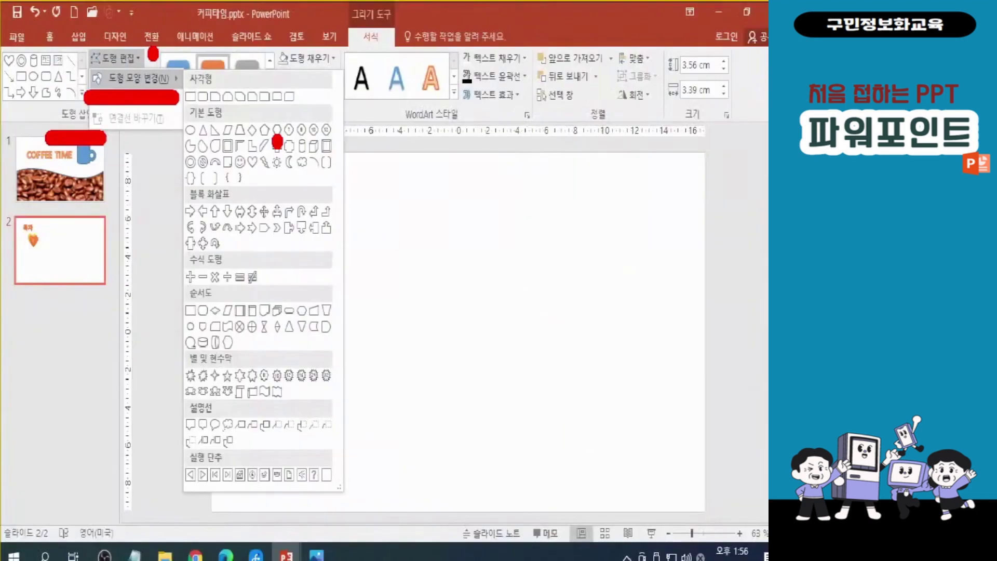
key(Escape)
click(208, 99)
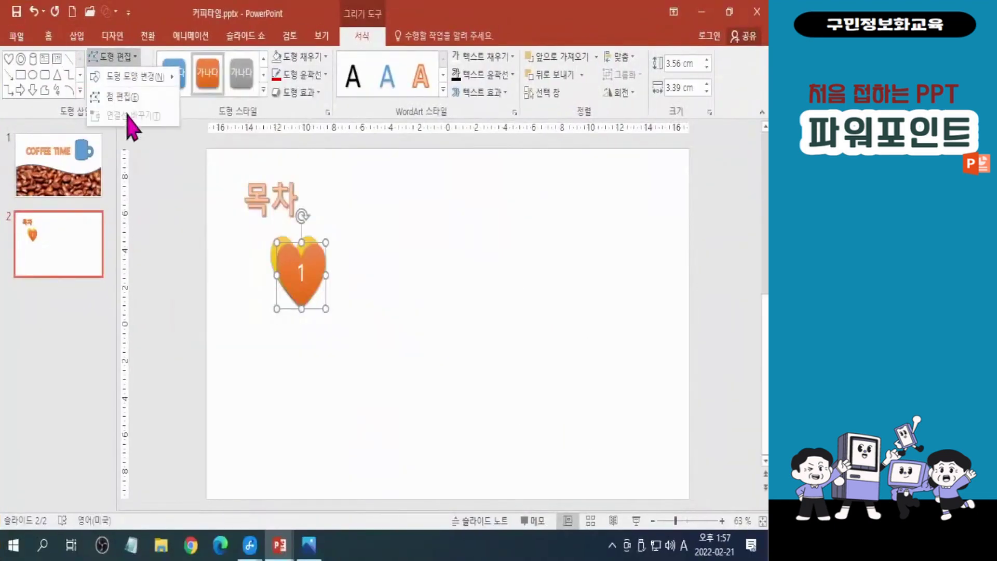
mouse_move(136, 82)
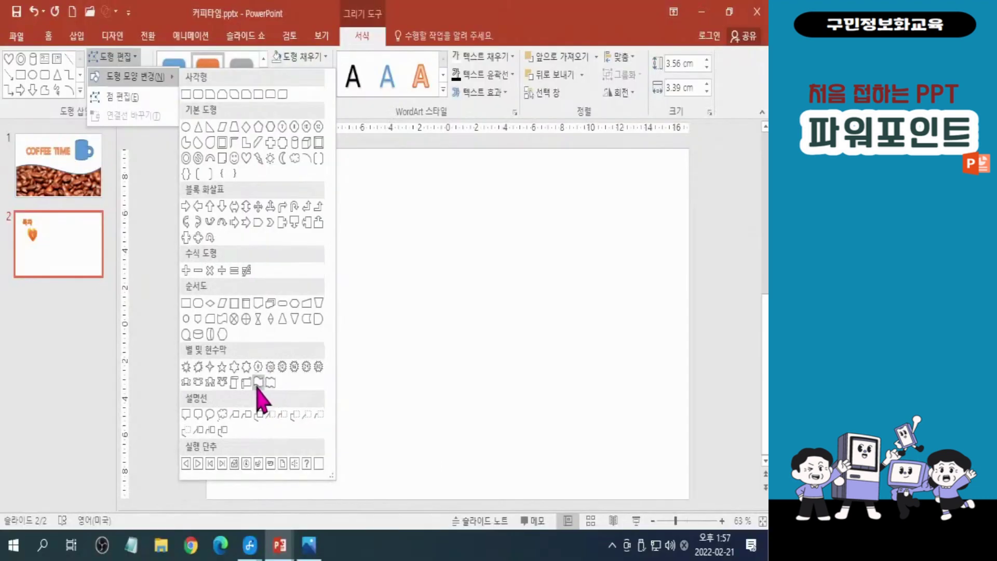
click(279, 356)
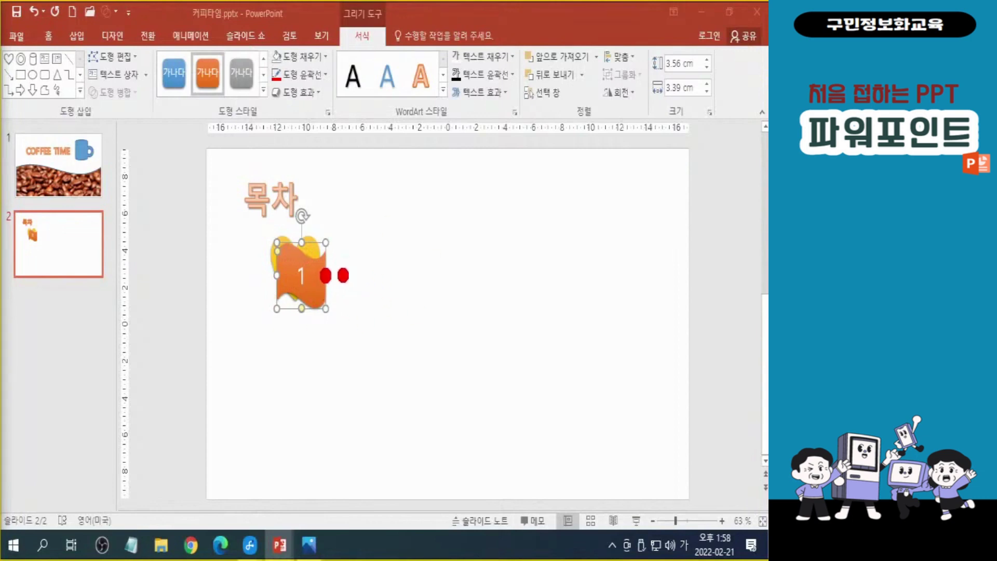
Stretch the orange wave rightward to a width of about 21.72 cm and move it slightly right of the gold heart's edge
drag(327, 275, 542, 280)
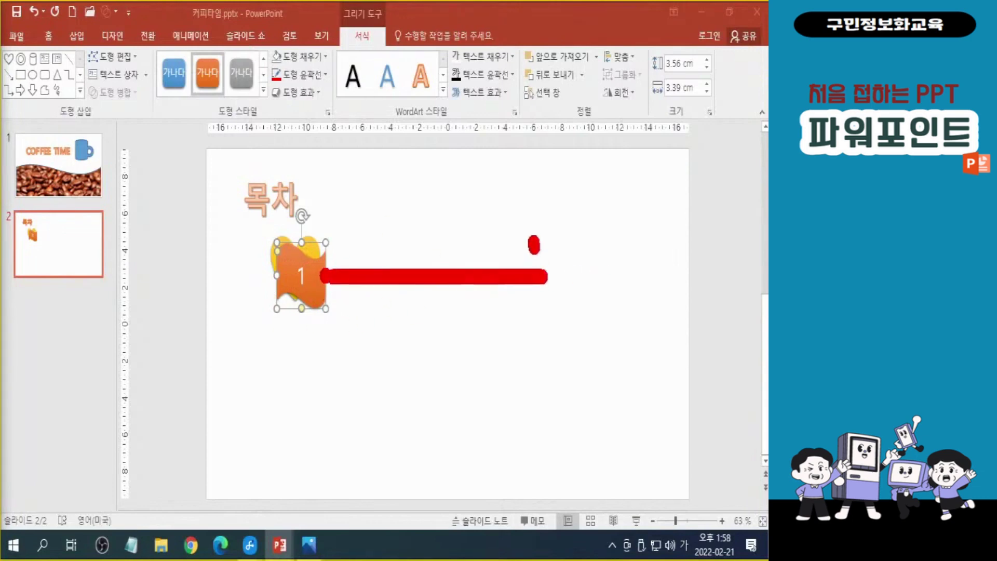
mouse_move(533, 240)
mouse_down()
mouse_move(545, 306)
mouse_move(496, 332)
mouse_up()
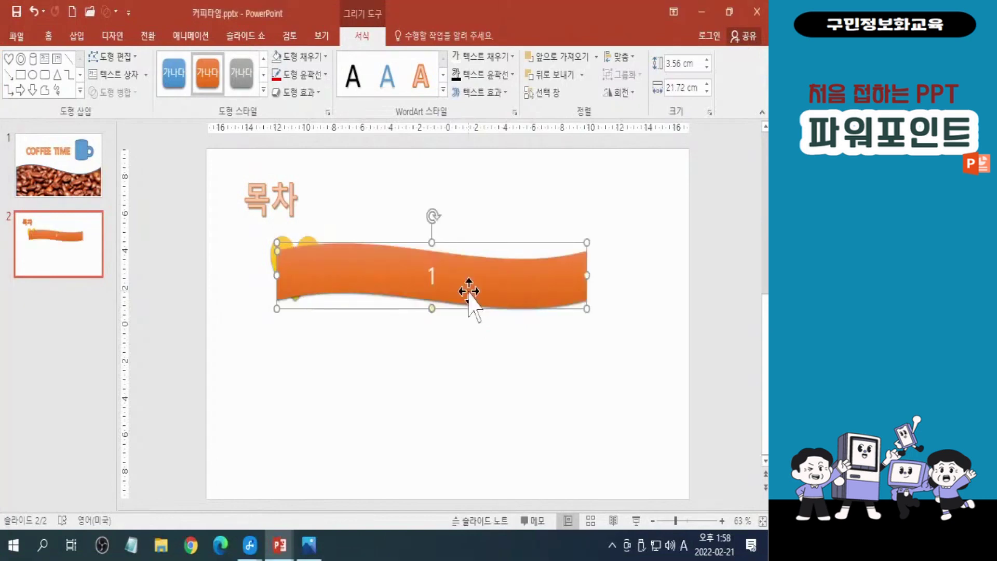
mouse_move(462, 286)
mouse_down()
mouse_move(485, 282)
mouse_move(469, 286)
mouse_up()
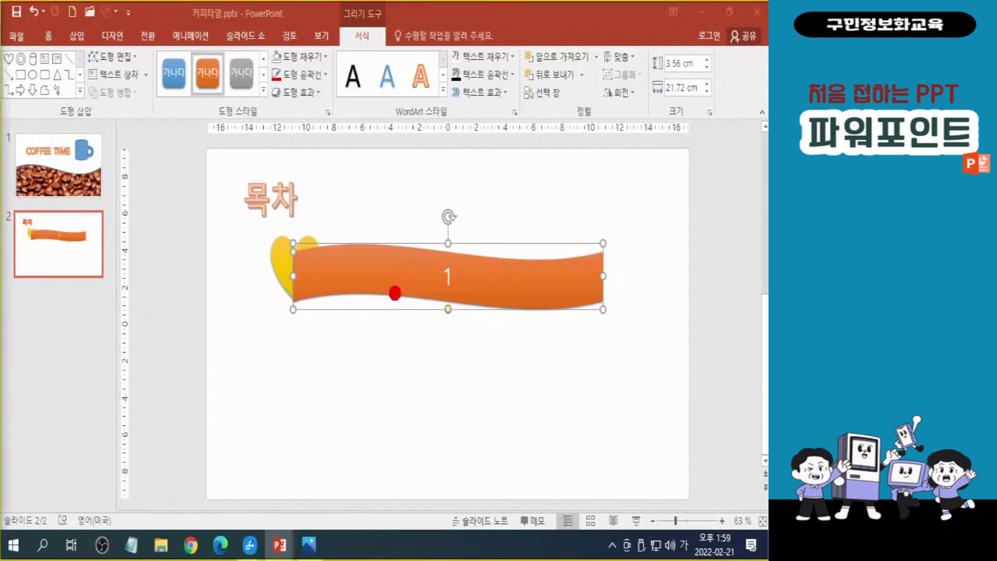
mouse_move(317, 301)
mouse_down()
mouse_move(288, 301)
mouse_move(275, 240)
mouse_move(311, 228)
mouse_move(327, 275)
mouse_move(310, 298)
mouse_up()
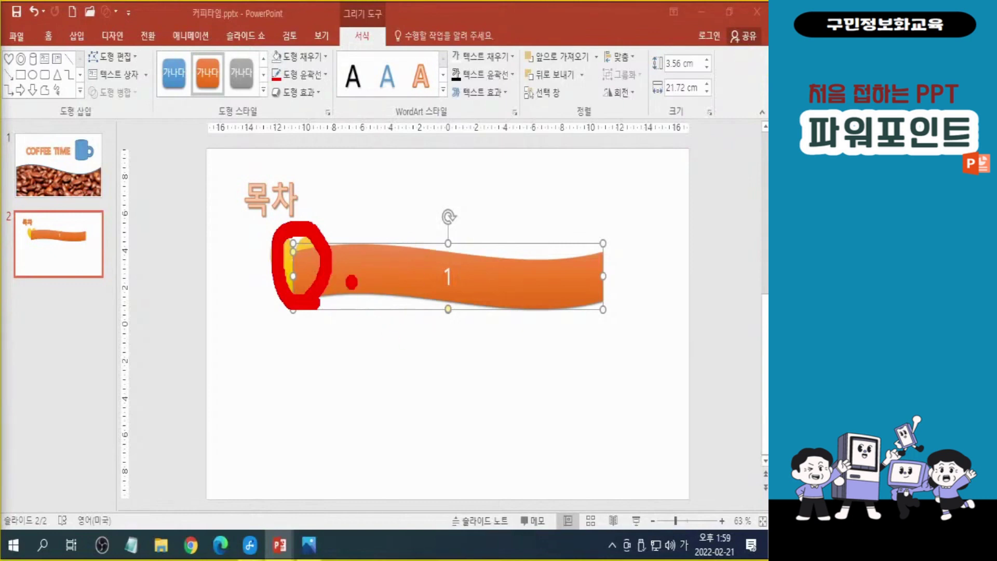
mouse_move(307, 238)
mouse_down()
mouse_move(304, 217)
mouse_move(367, 222)
mouse_up()
mouse_move(284, 200)
mouse_down()
mouse_move(296, 254)
mouse_move(331, 210)
mouse_up()
drag(381, 191, 384, 293)
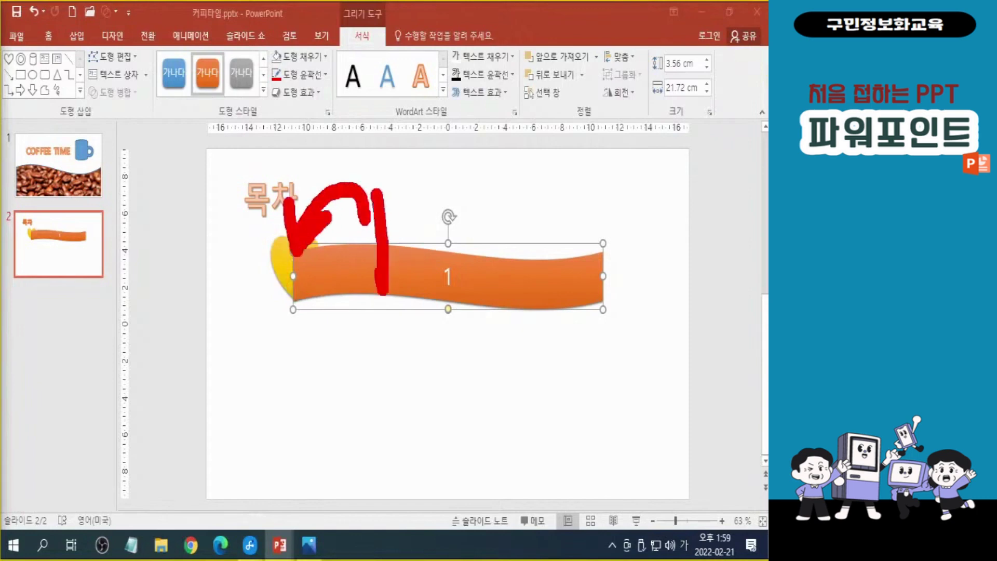
drag(342, 250, 375, 267)
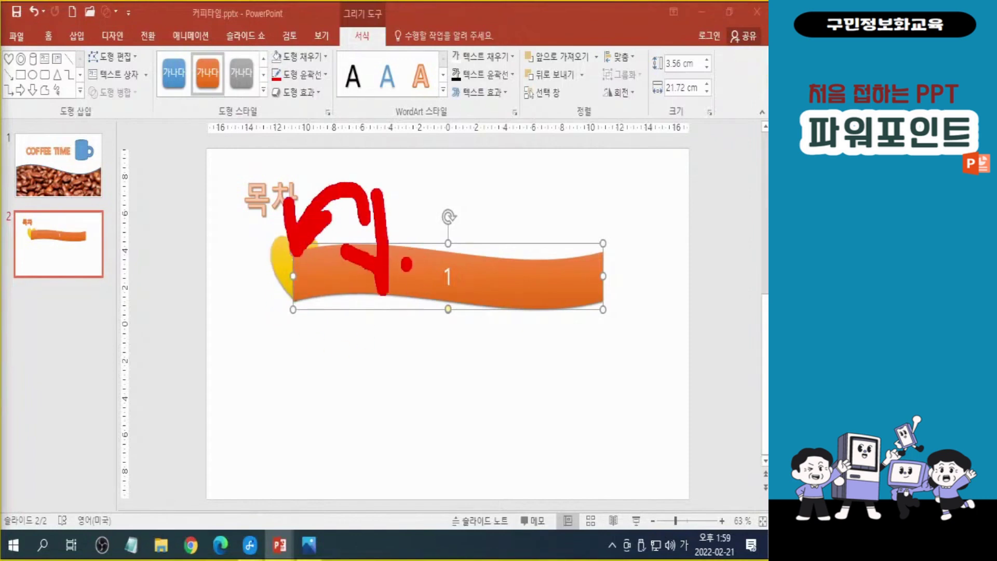
key(Escape)
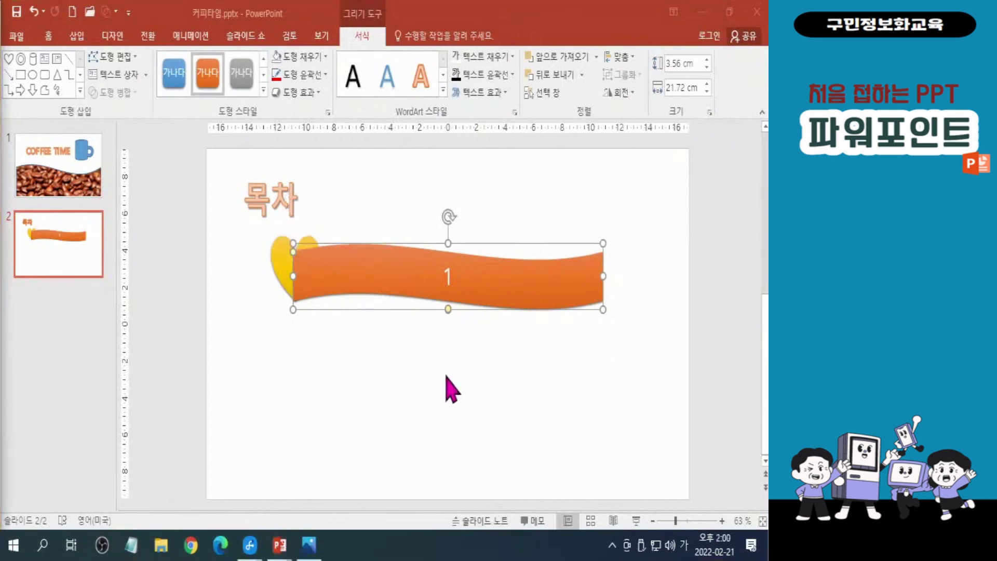
Send the orange wave to the back so it lies behind the gold heart, and deselect it
click(475, 294)
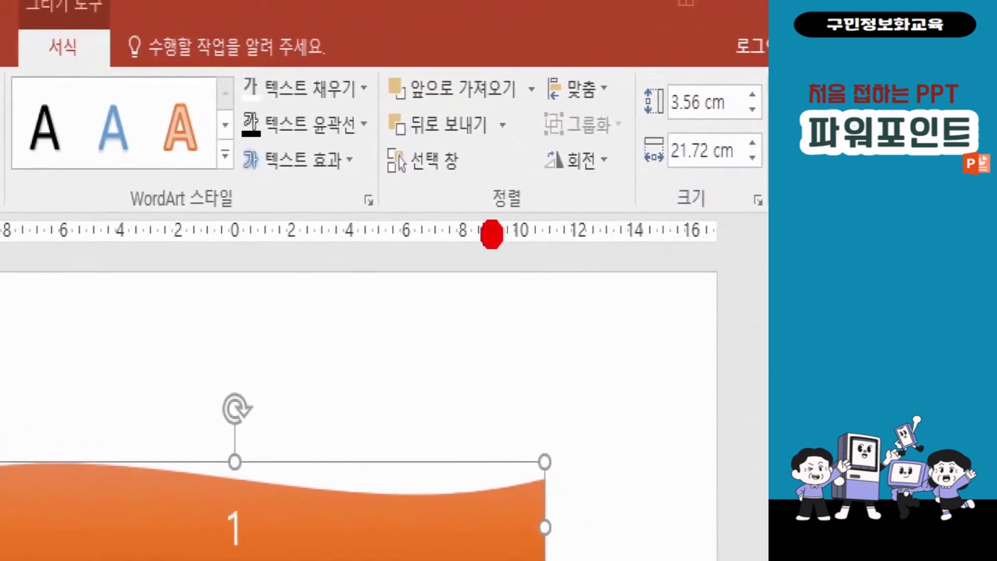
drag(492, 231, 561, 232)
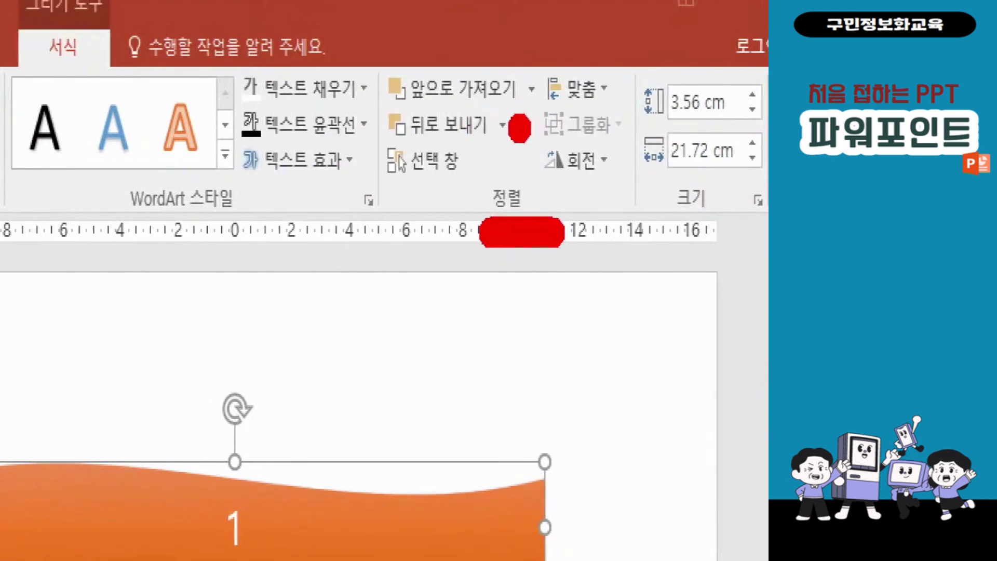
drag(519, 122, 527, 151)
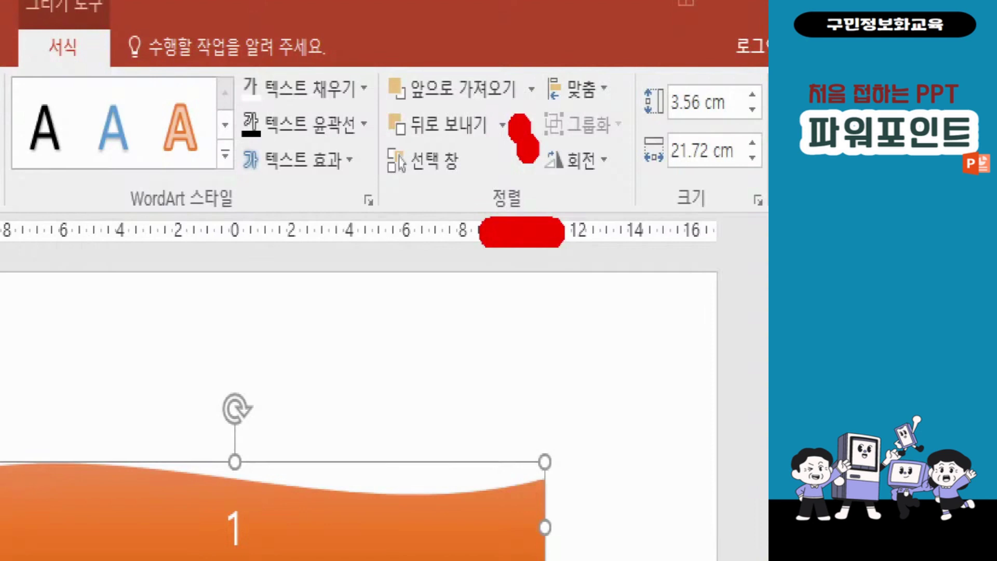
click(500, 124)
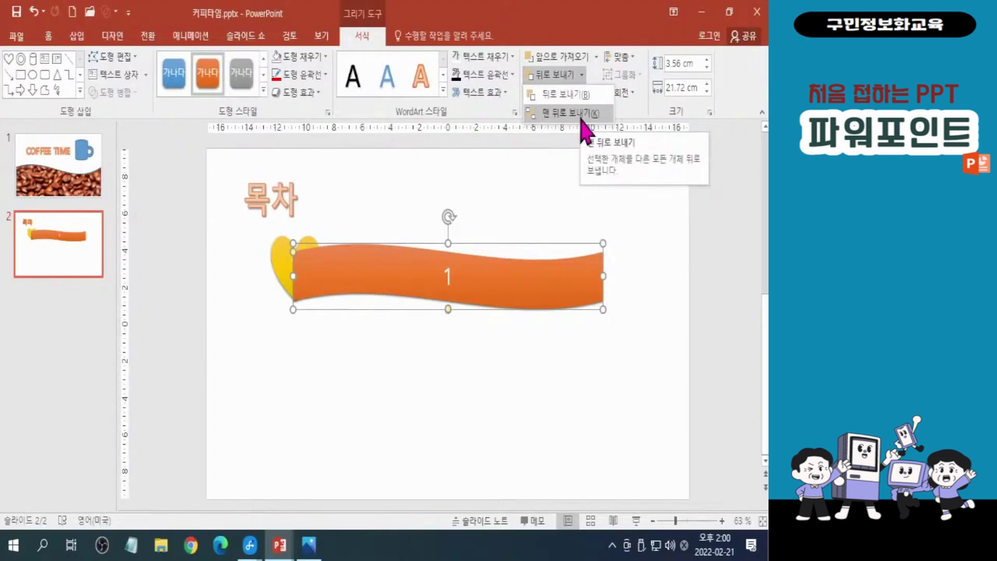
click(585, 130)
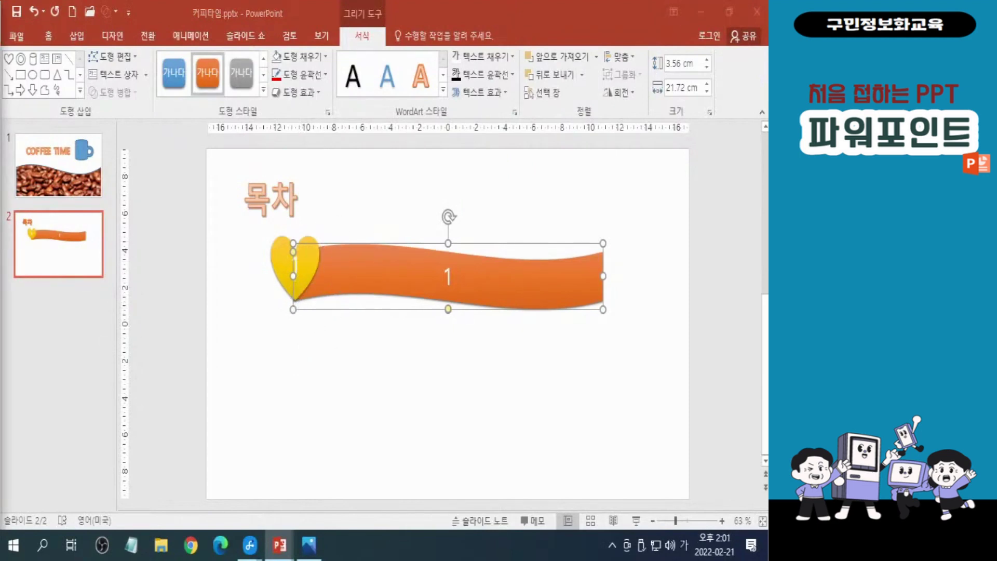
click(450, 379)
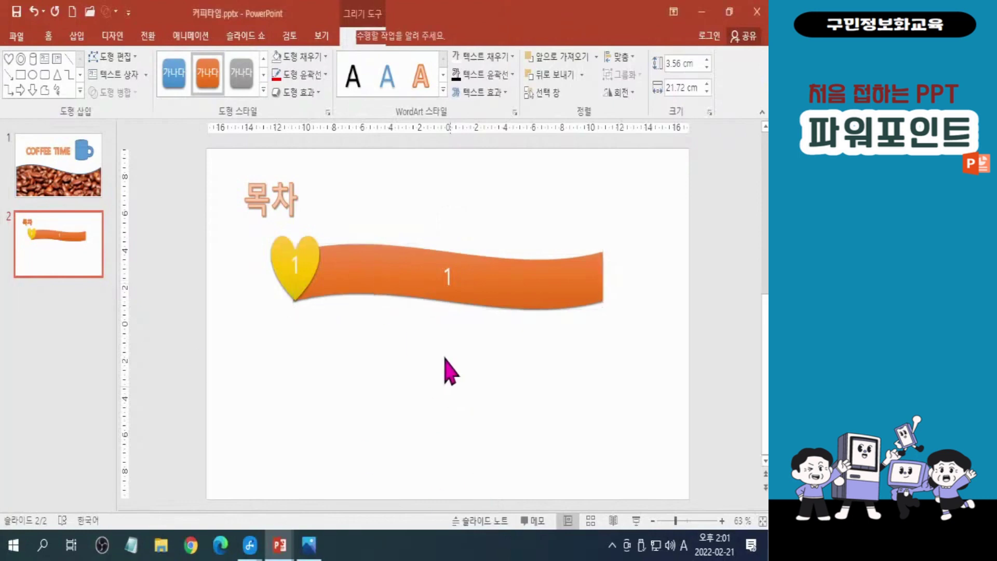
Switch to Photos to examine the arrow keys in the picture 키보드.jpg, and return to the presentation
click(462, 297)
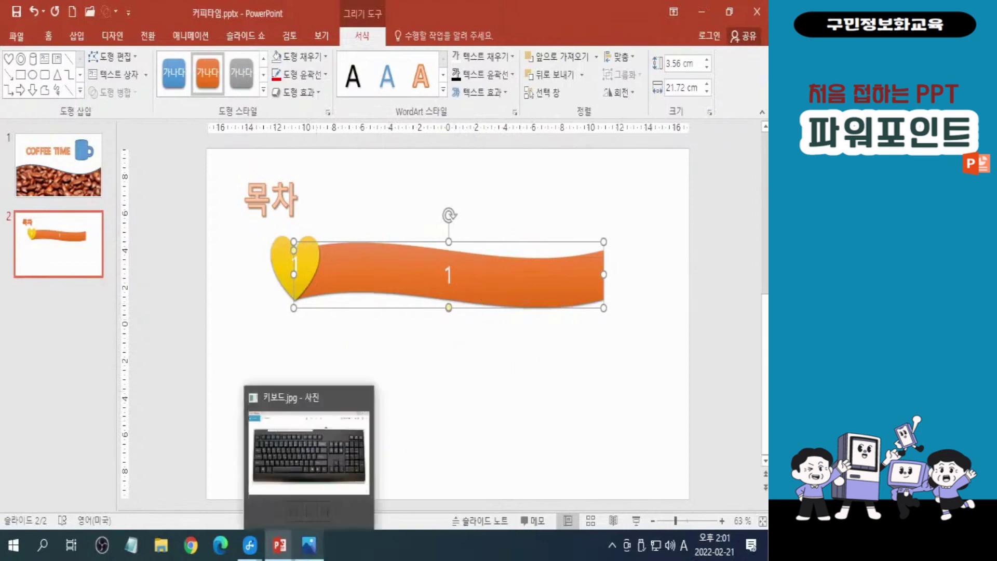
click(309, 545)
click(570, 366)
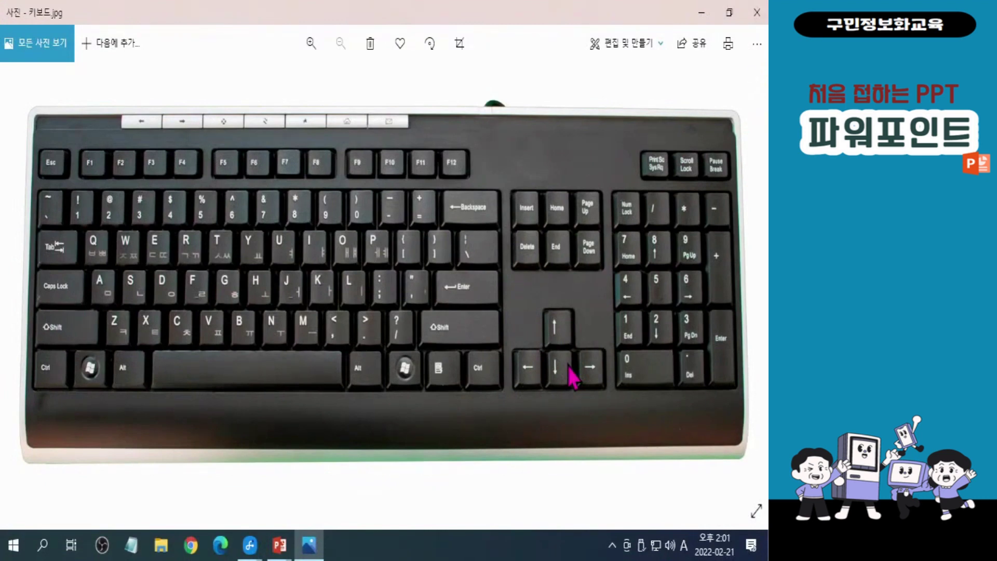
key(ctrl+l)
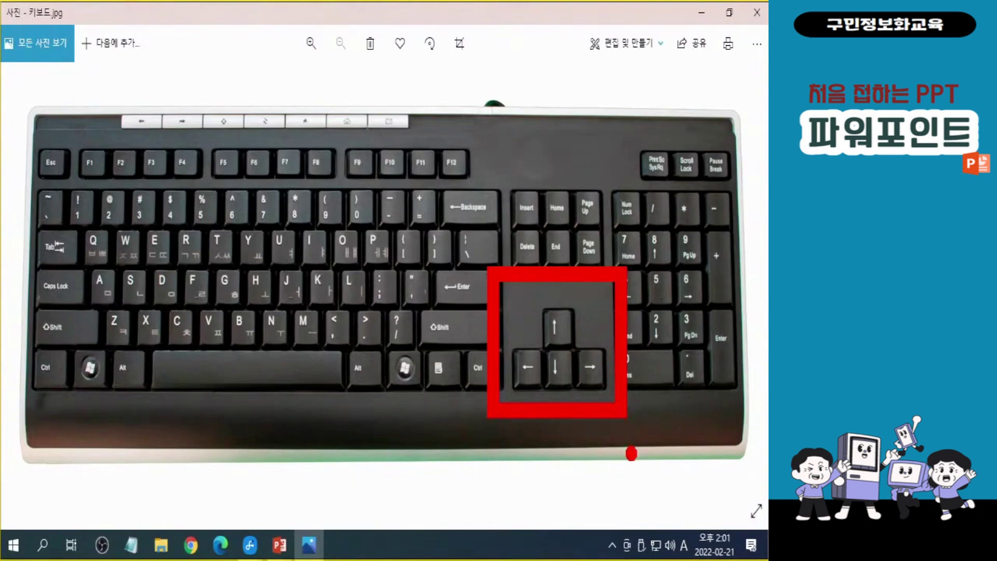
key(Escape)
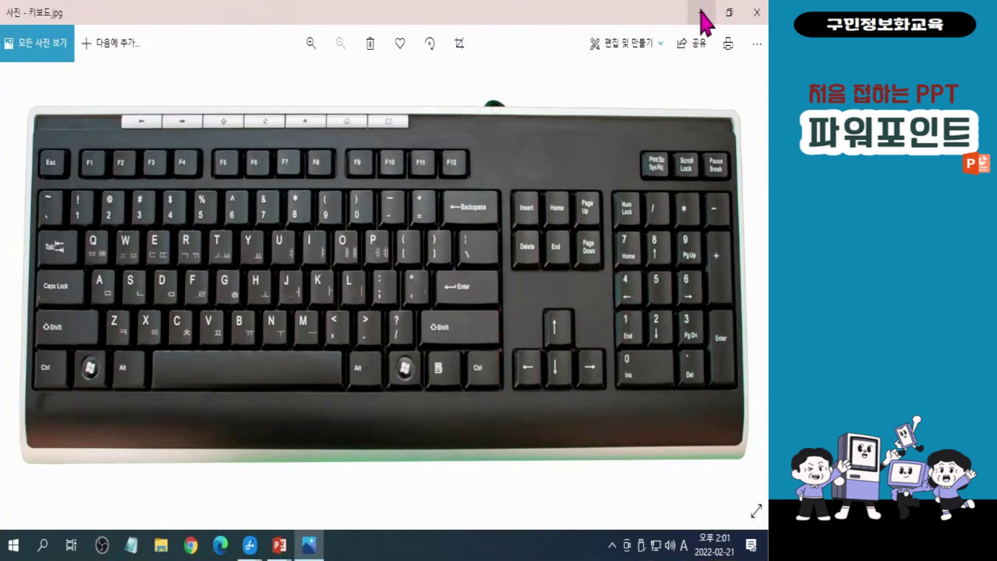
click(701, 12)
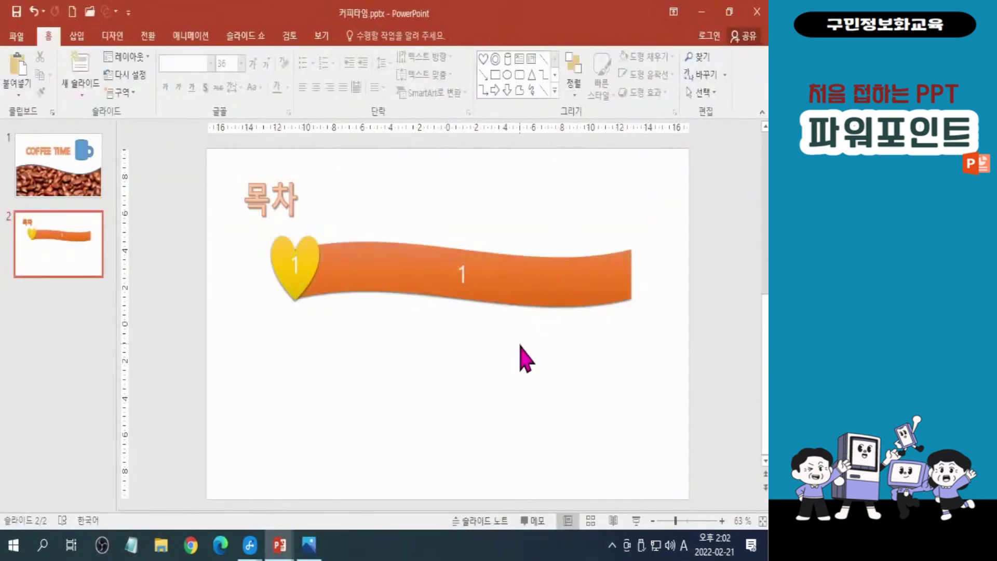
key(shift+F5)
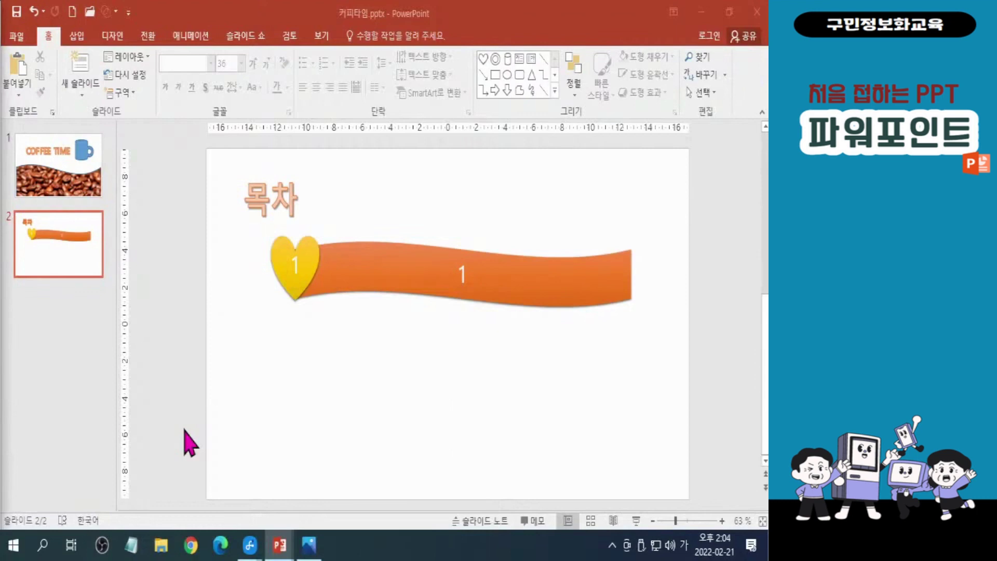
click(432, 336)
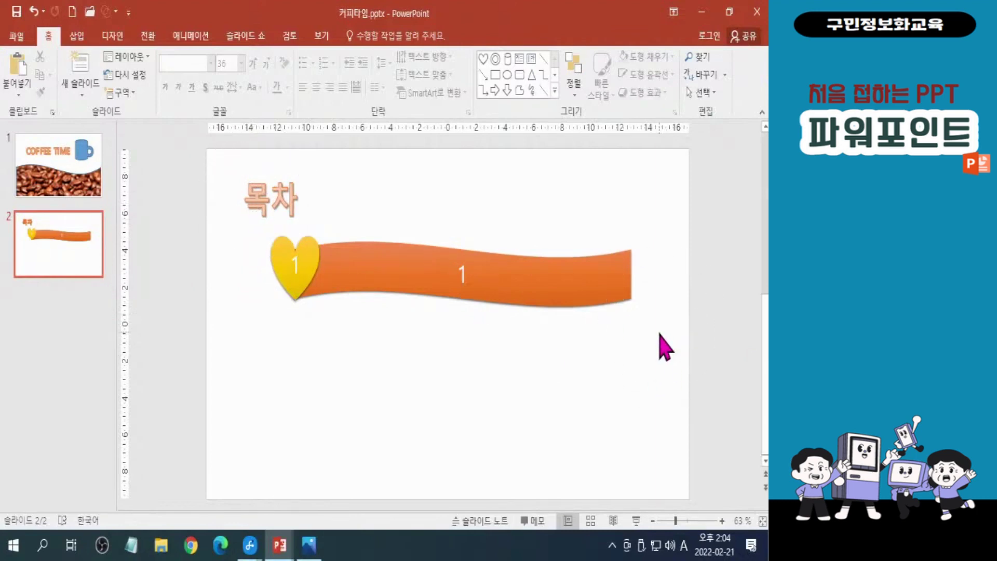
key(ctrl+l)
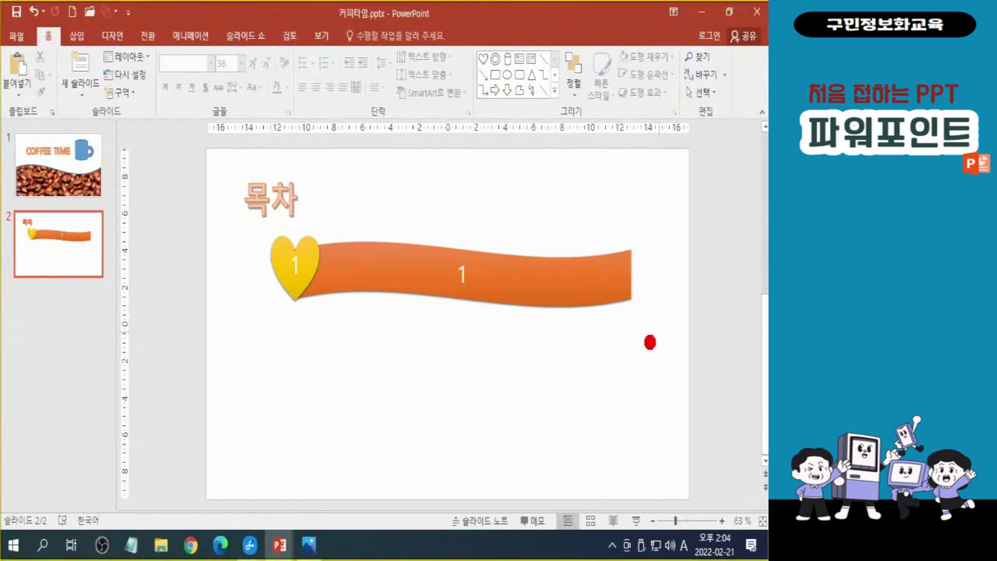
mouse_move(650, 342)
mouse_down()
mouse_move(344, 278)
mouse_move(281, 254)
mouse_move(312, 237)
mouse_move(282, 297)
mouse_up()
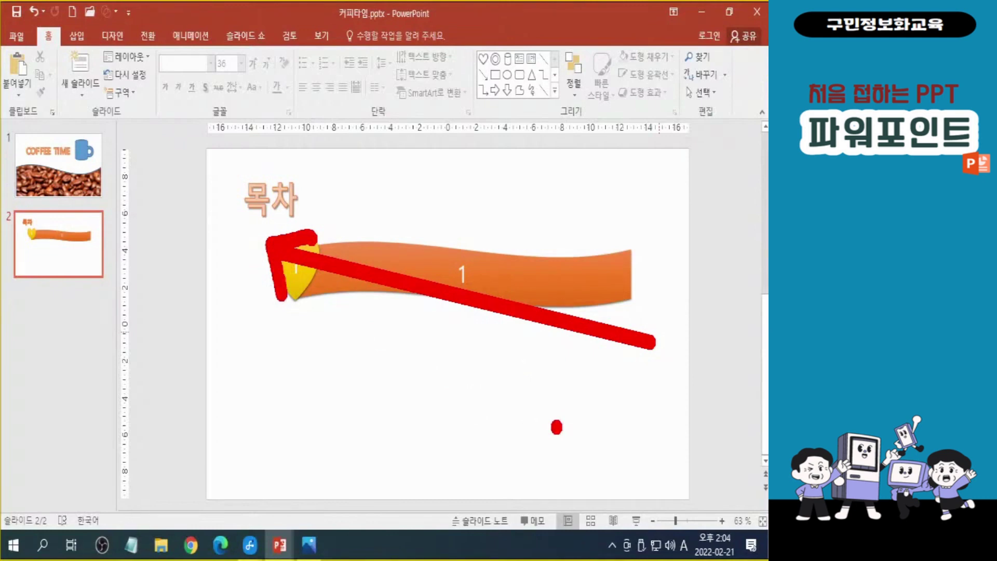
key(Escape)
Group the gold heart and the orange wave into one object
mouse_move(651, 351)
mouse_down()
mouse_move(246, 210)
mouse_move(257, 218)
mouse_up()
drag(263, 217, 255, 174)
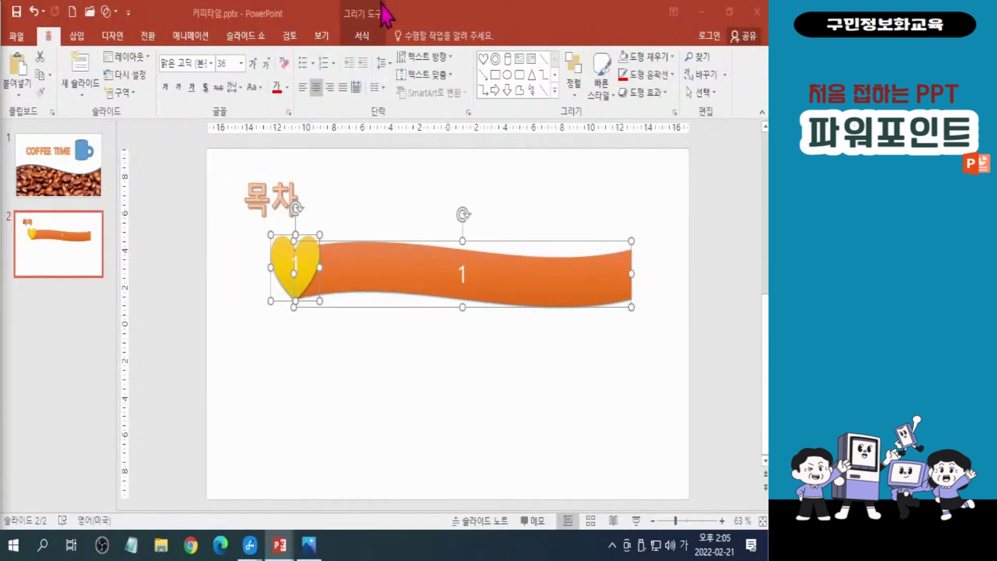
click(361, 38)
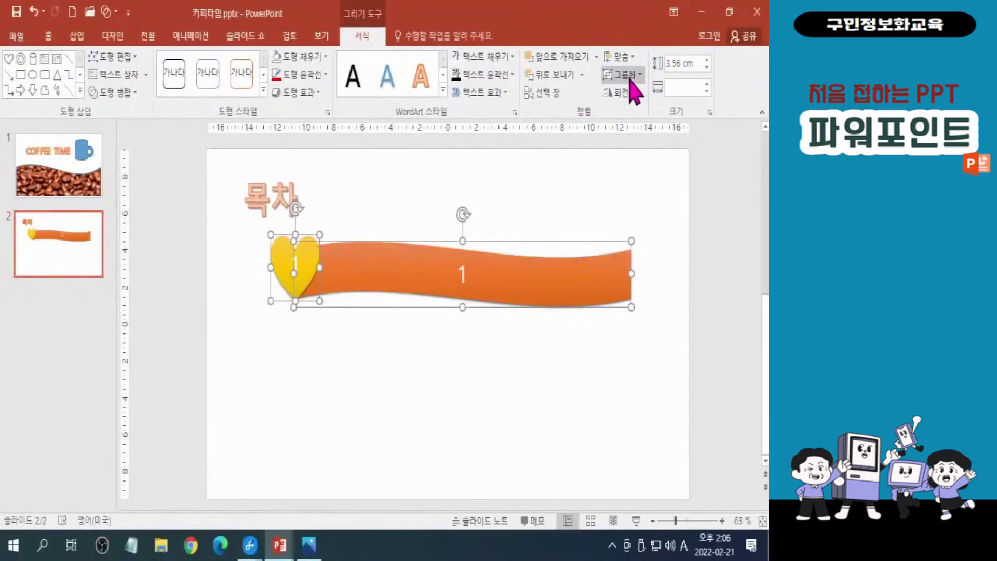
click(629, 78)
click(630, 81)
click(633, 83)
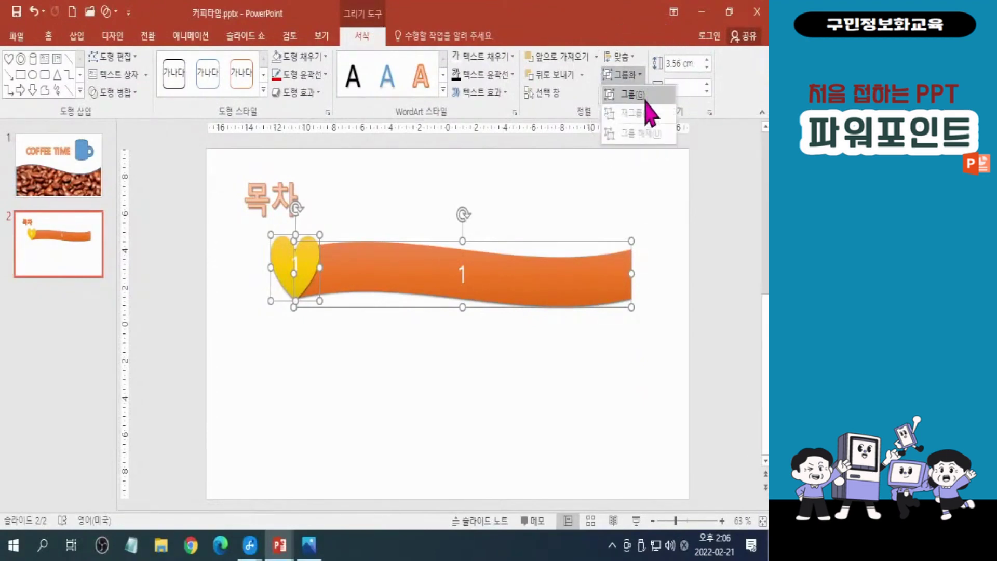
click(646, 100)
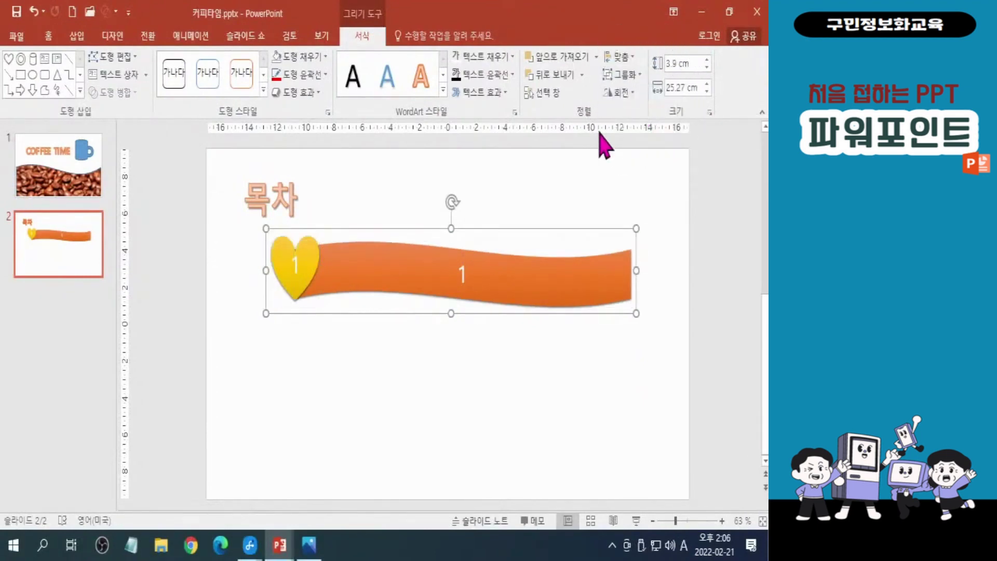
Duplicate the heart and wave straight below the originals, and group the upper heart with its wave
click(434, 285)
drag(434, 285, 445, 411)
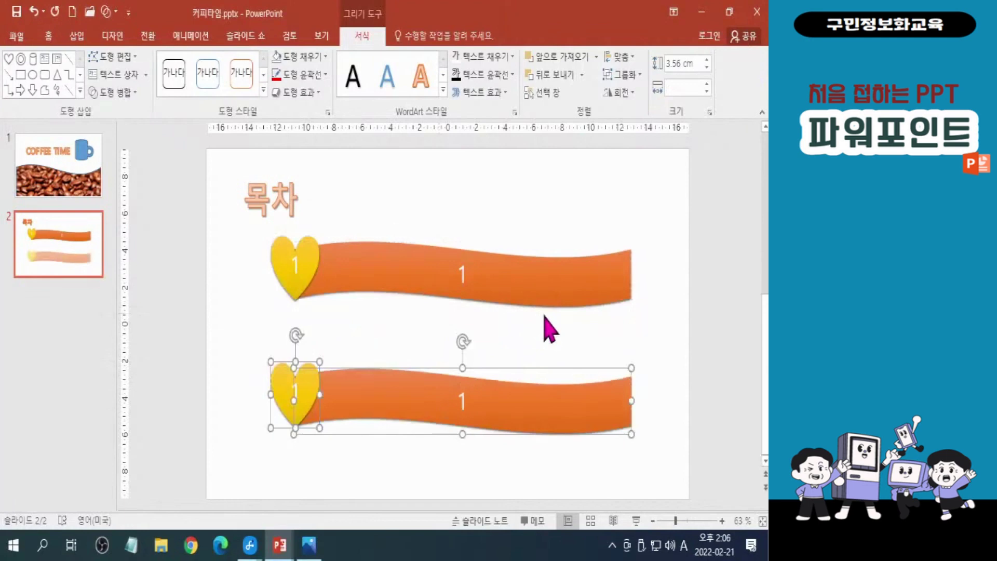
click(300, 267)
shift+click(476, 270)
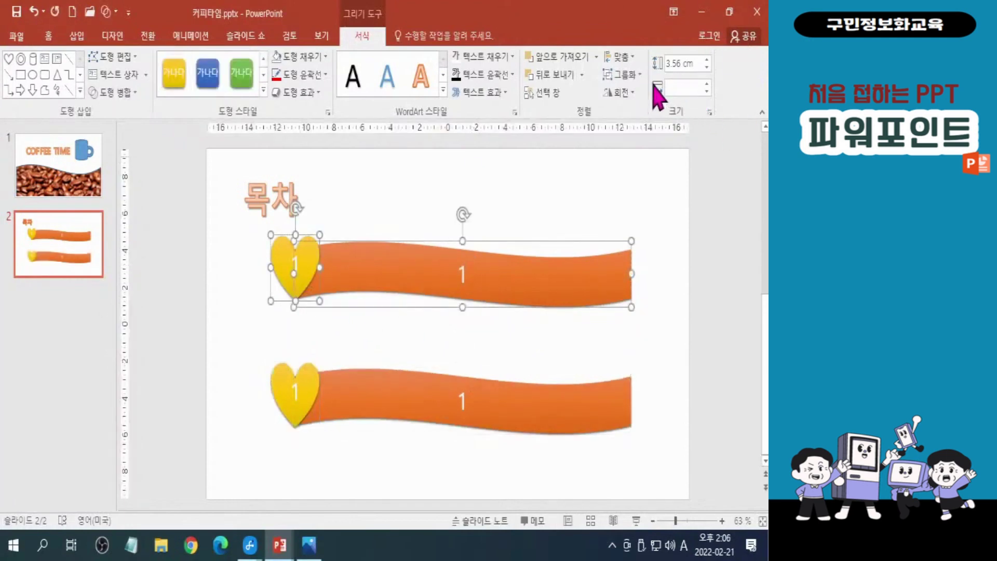
click(626, 74)
click(632, 87)
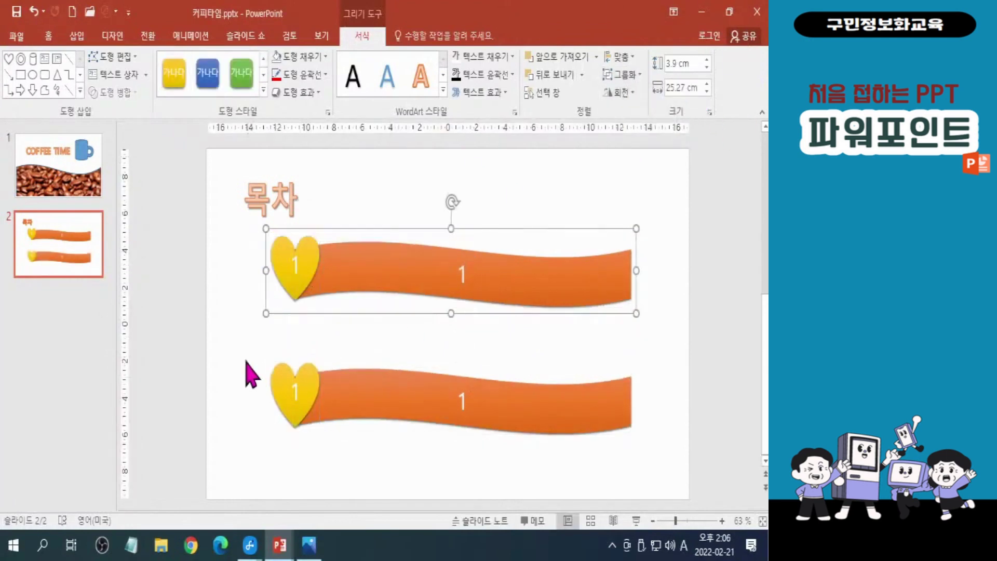
Merge the lower gold heart and orange wave on the 목차 slide into a single shape with Union (병합)
drag(229, 349, 698, 485)
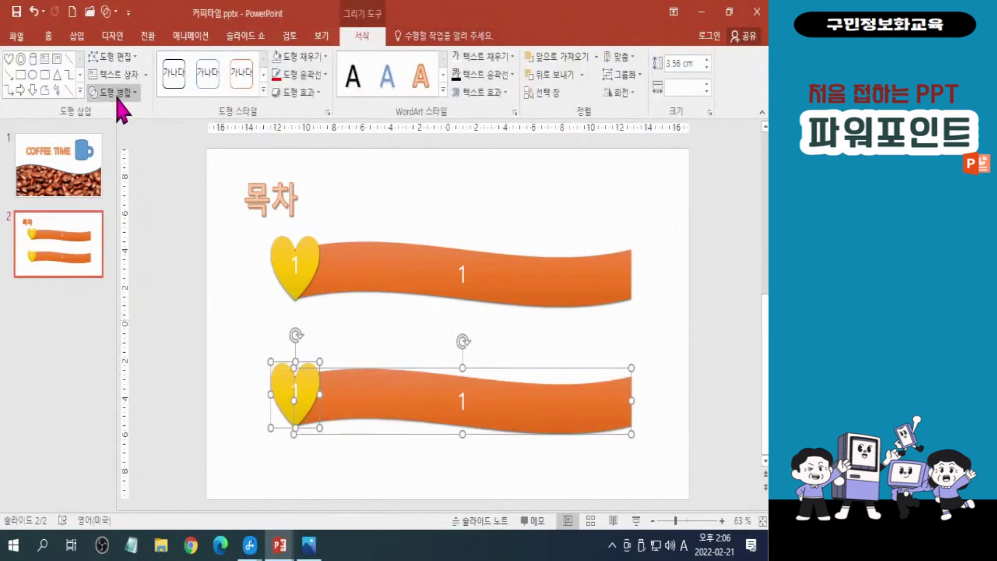
click(114, 92)
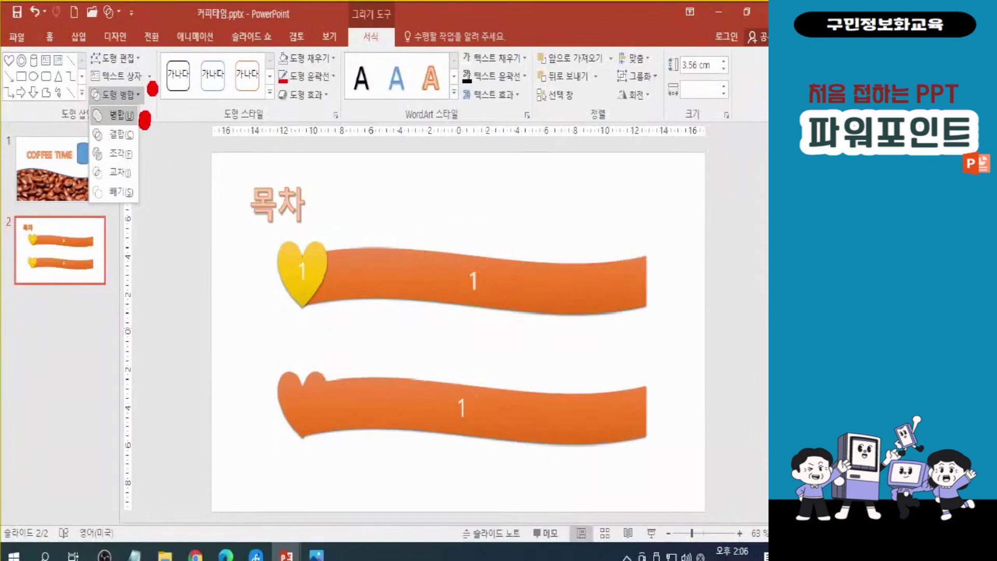
click(172, 122)
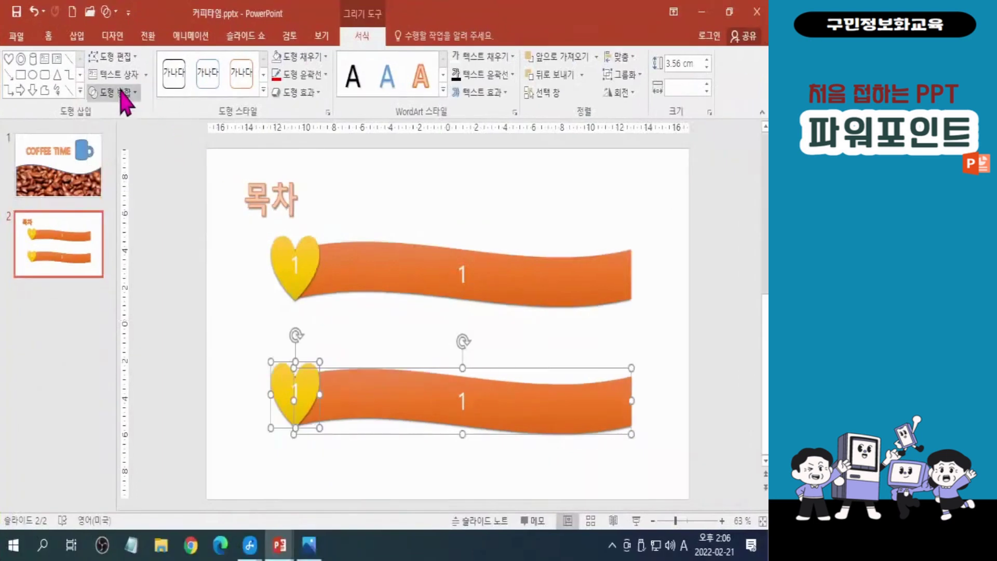
click(120, 93)
click(123, 123)
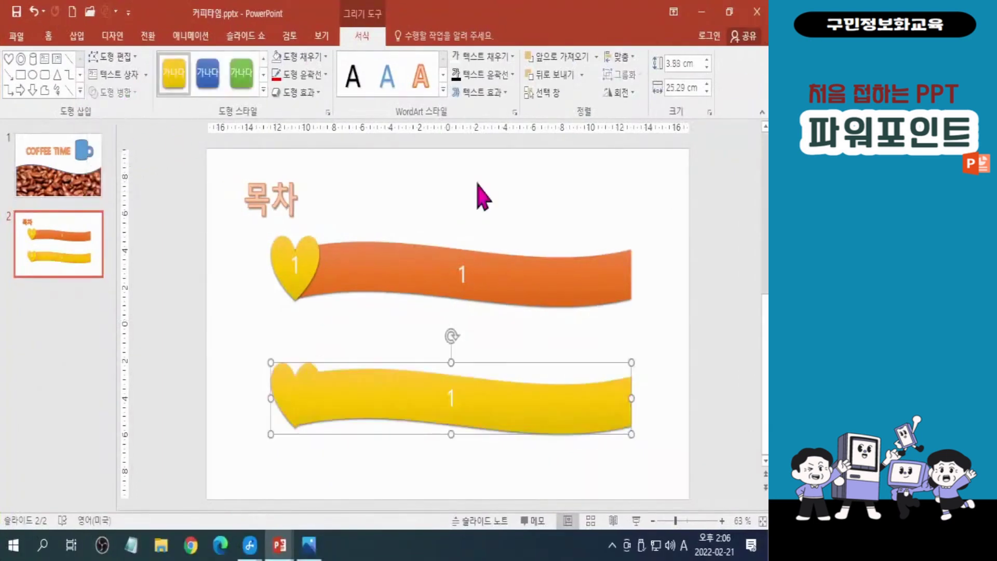
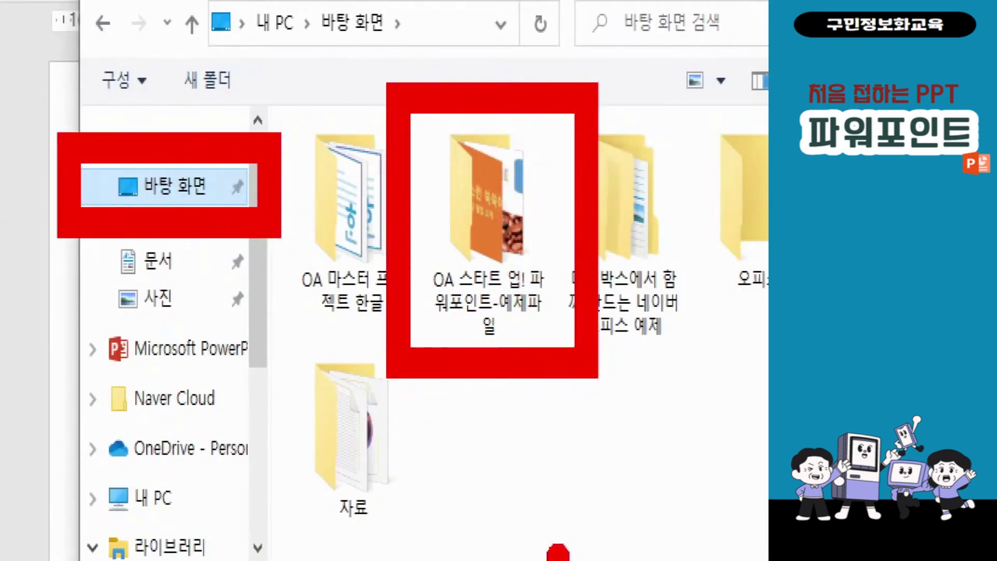
Fill the ellipse's middle section with the picture 불꽃.jpg from the 준비파일 > 7장 folder, and deselect it
double_click(486, 207)
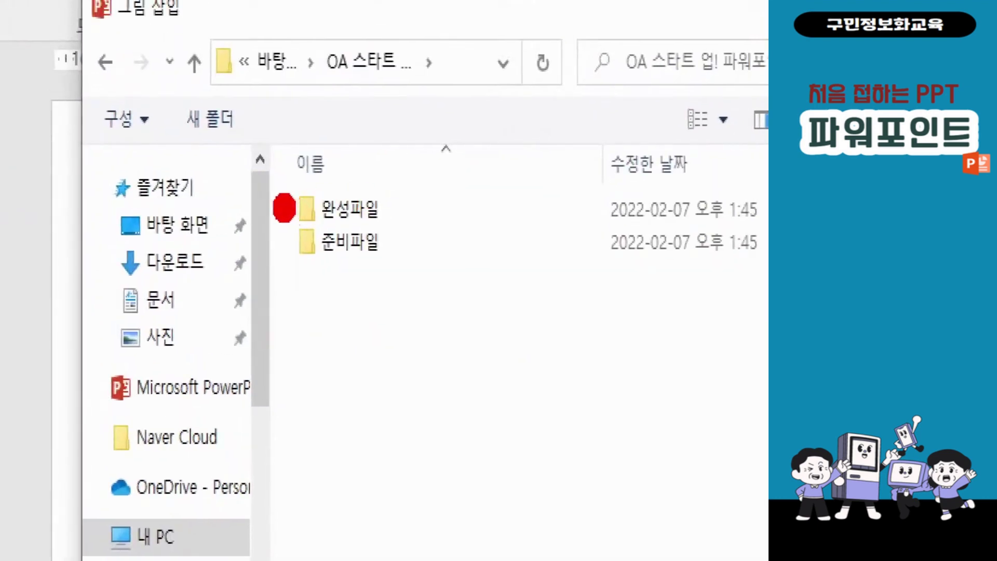
double_click(350, 241)
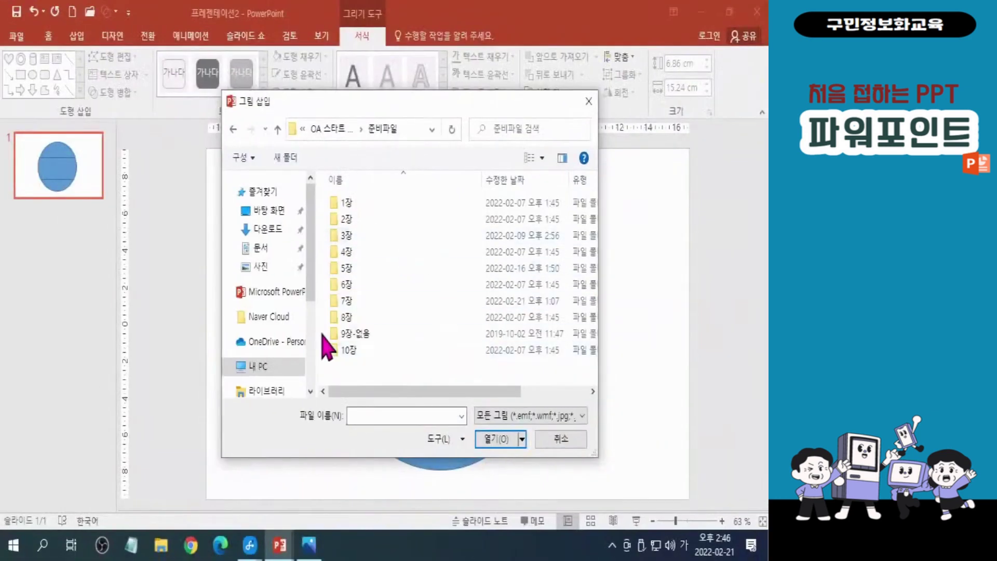
double_click(346, 301)
click(345, 229)
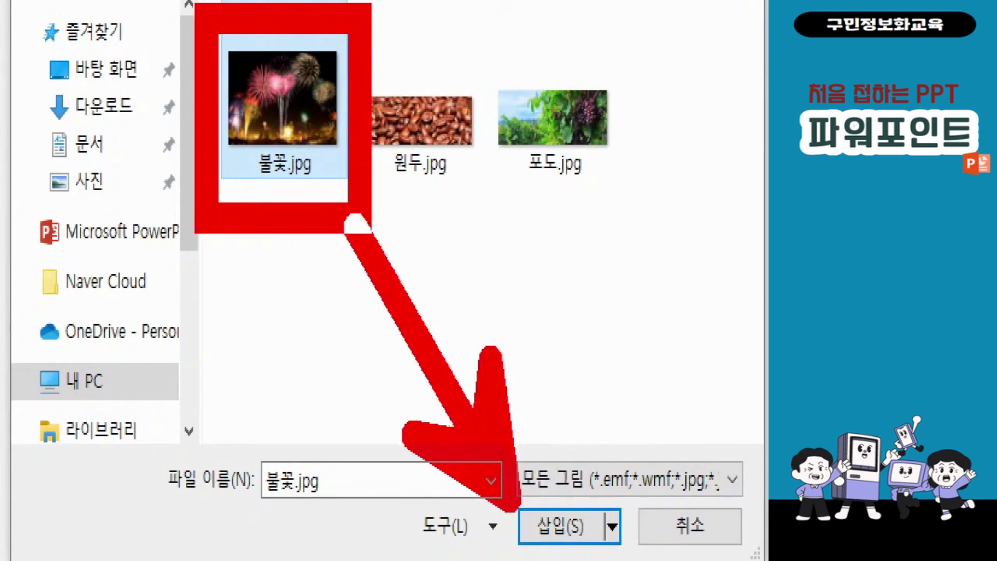
click(559, 525)
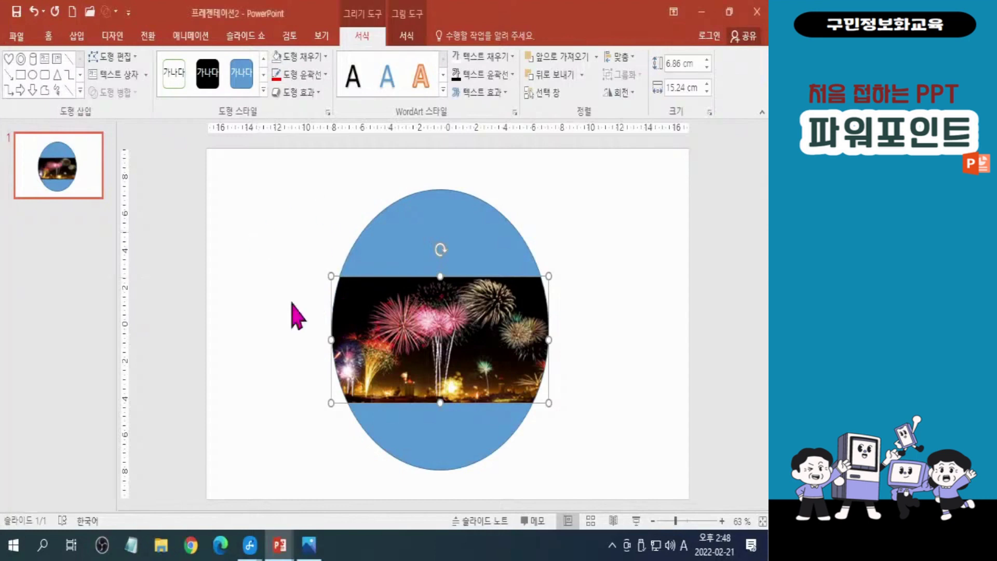
click(272, 250)
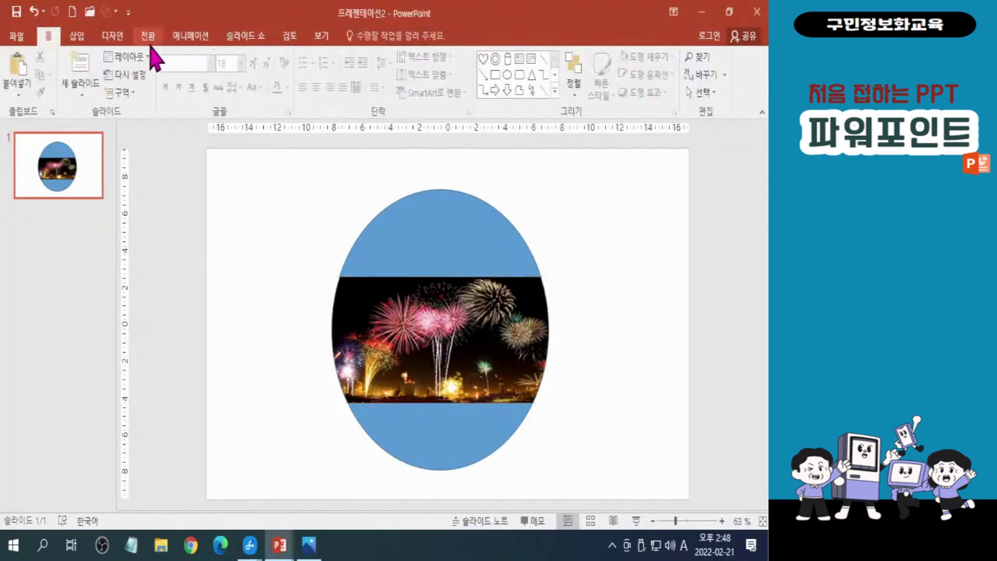
Insert a horizontal text box in the blank area at the slide's upper left and set its font size to 80
click(77, 38)
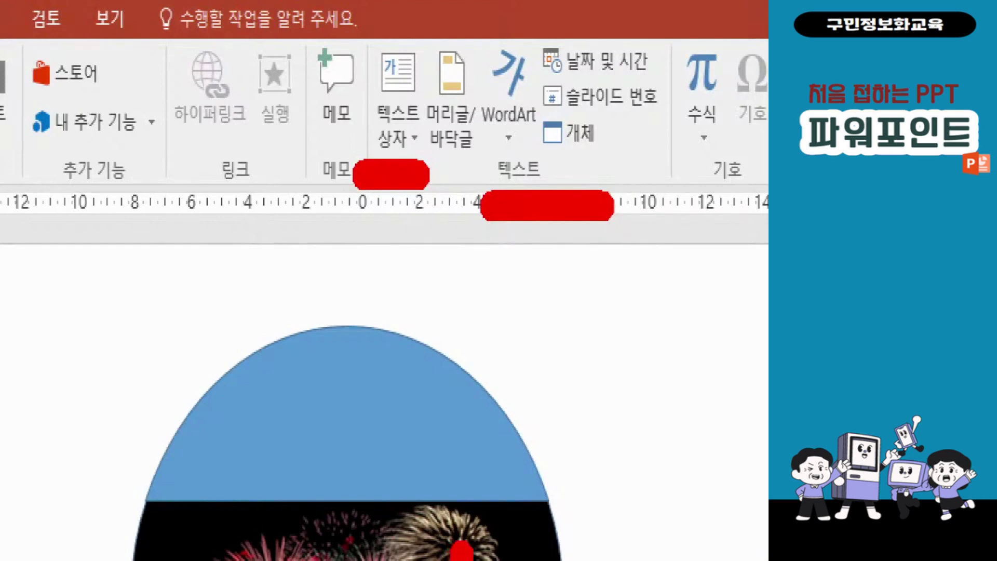
click(398, 83)
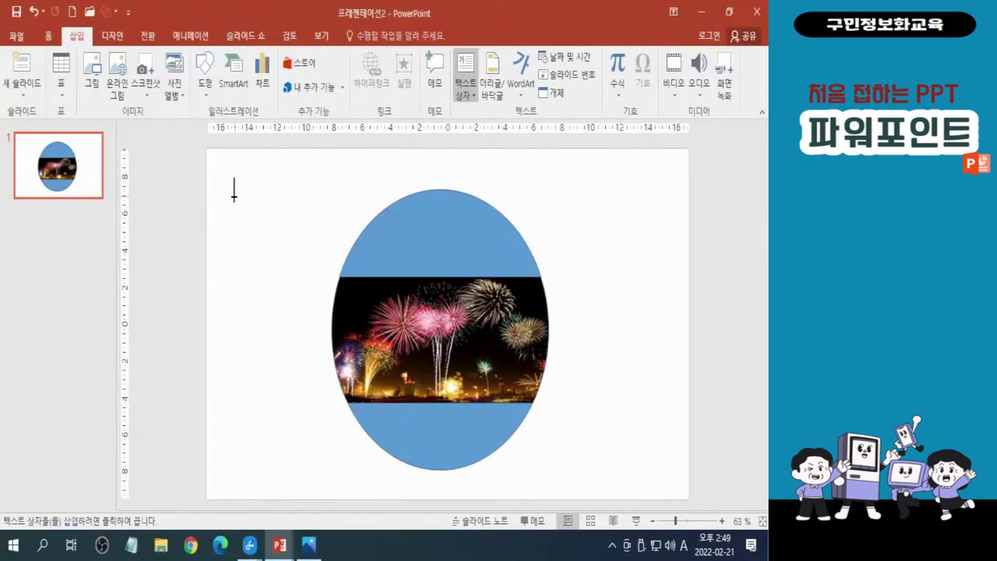
click(232, 193)
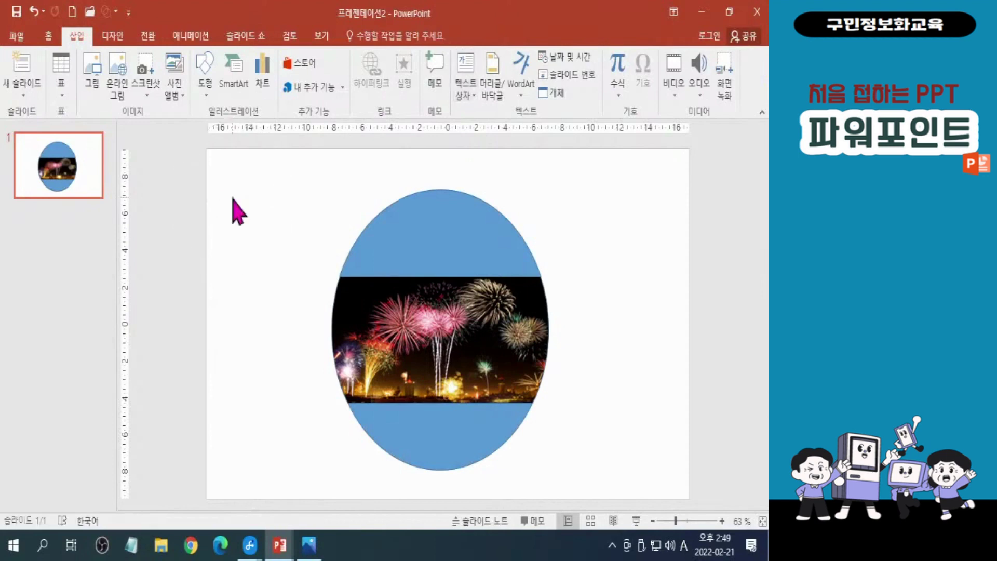
click(242, 64)
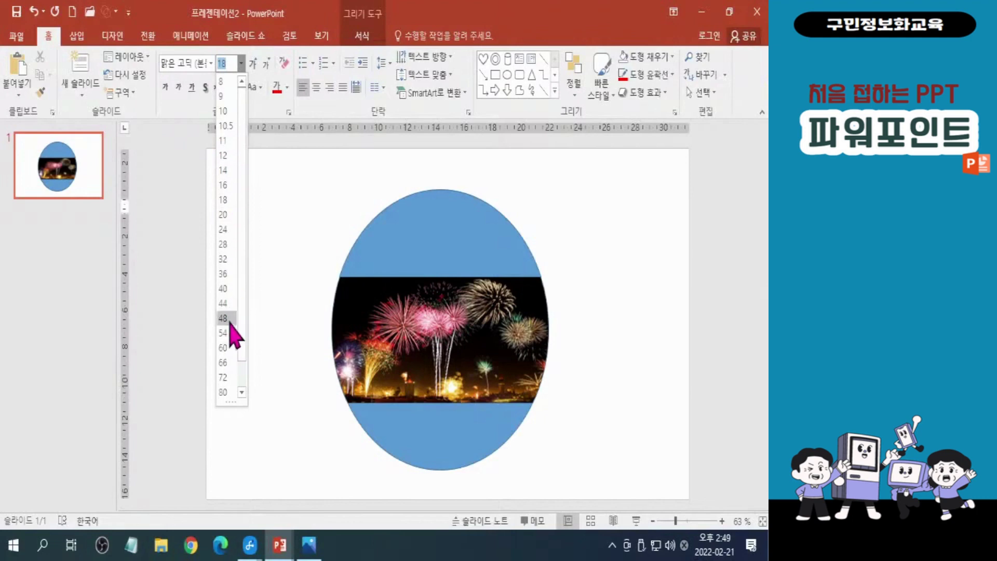
click(228, 303)
click(242, 63)
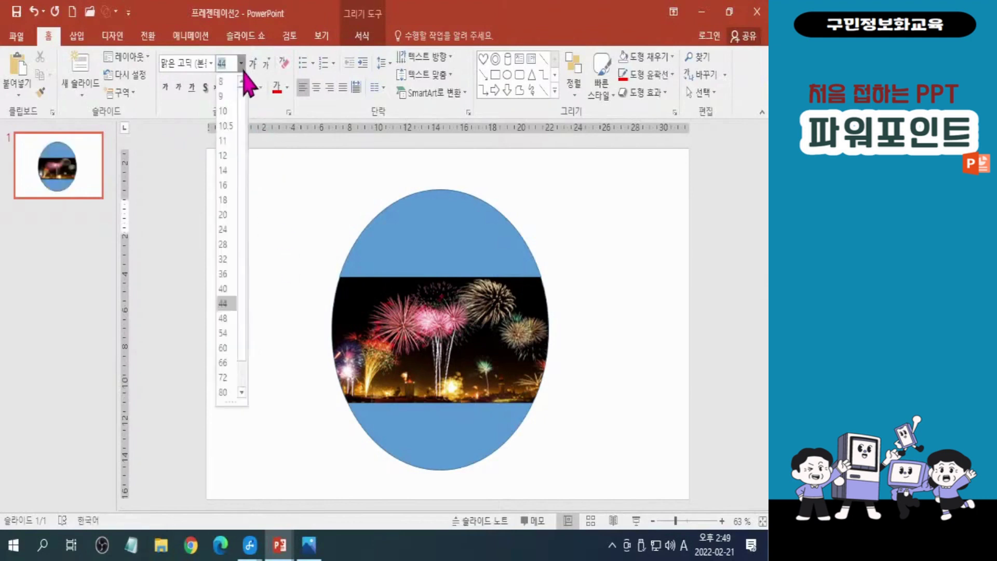
click(223, 392)
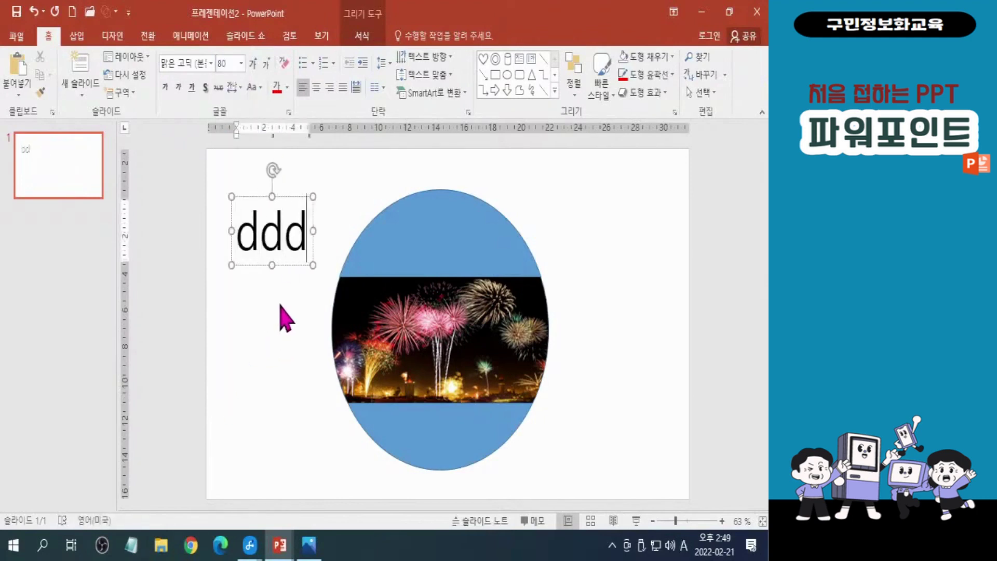
Erase the trial letters "ddd" and set the empty text box's font size to 80
key(BackSpace)
key(BackSpace)
key(BackSpace)
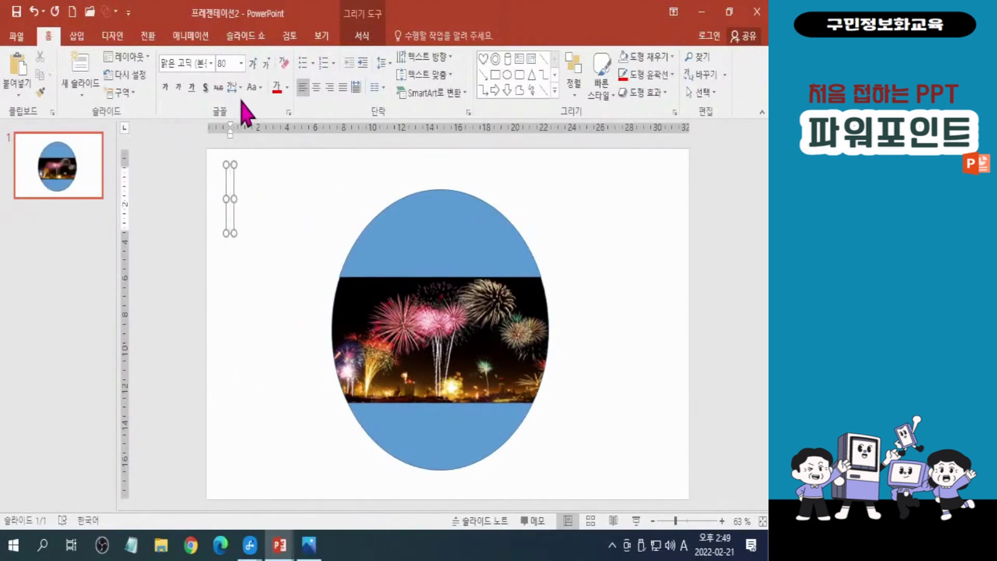
click(241, 63)
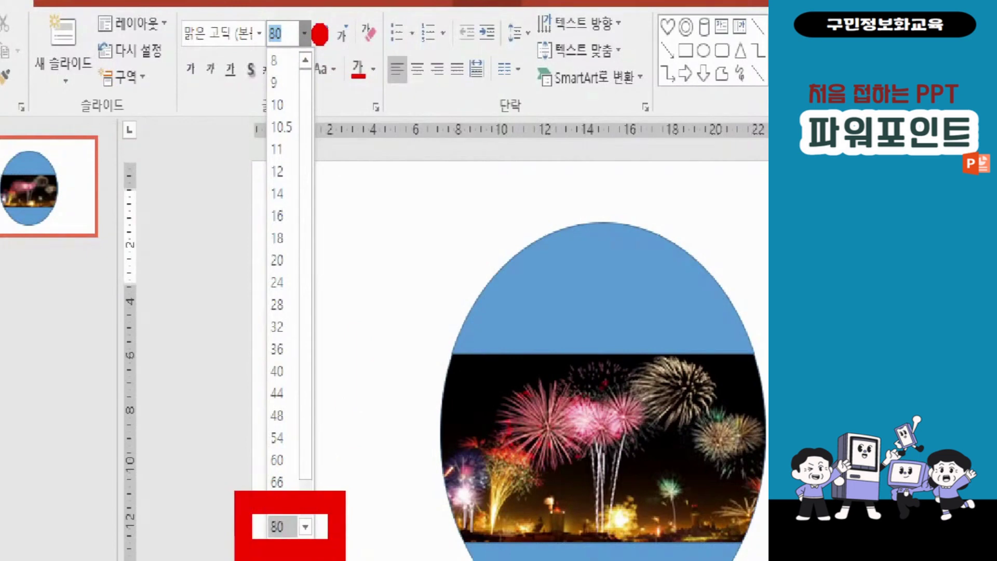
click(277, 526)
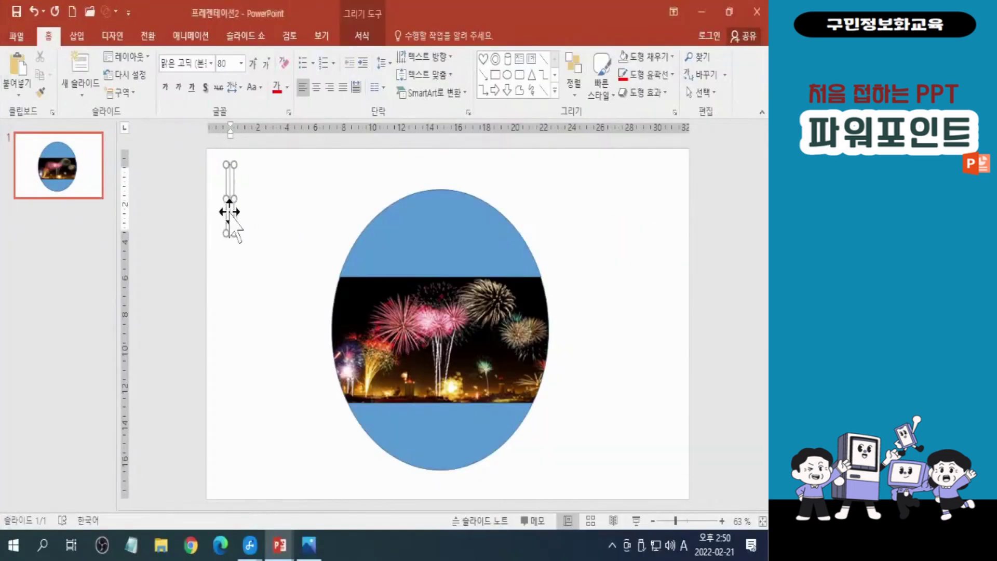
Enter 한강불꽃축제 in the text box and move it onto the fireworks picture
drag(229, 210, 477, 208)
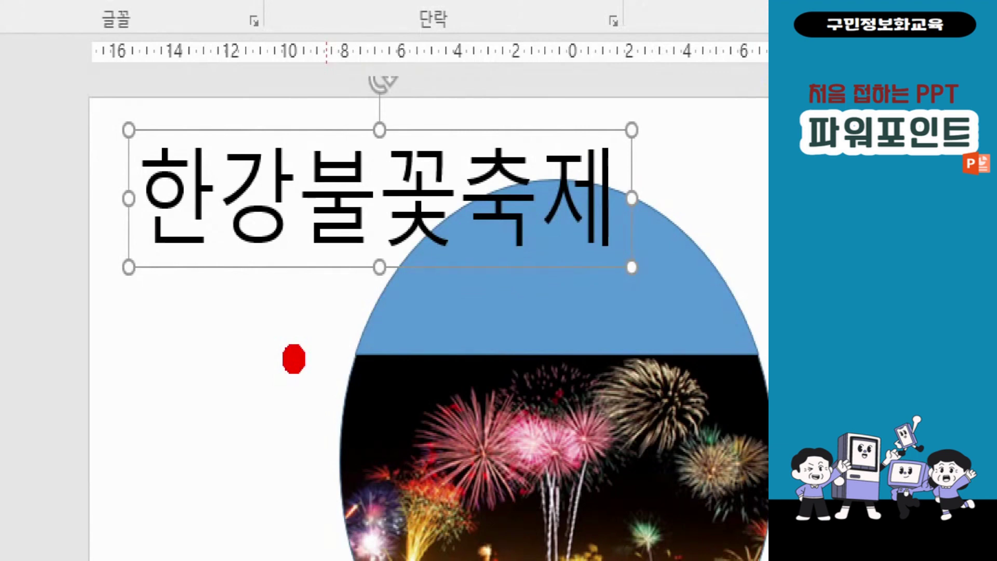
mouse_move(228, 309)
mouse_down()
mouse_move(174, 277)
mouse_move(223, 200)
mouse_move(236, 291)
mouse_move(268, 307)
mouse_move(363, 436)
mouse_move(467, 477)
mouse_up()
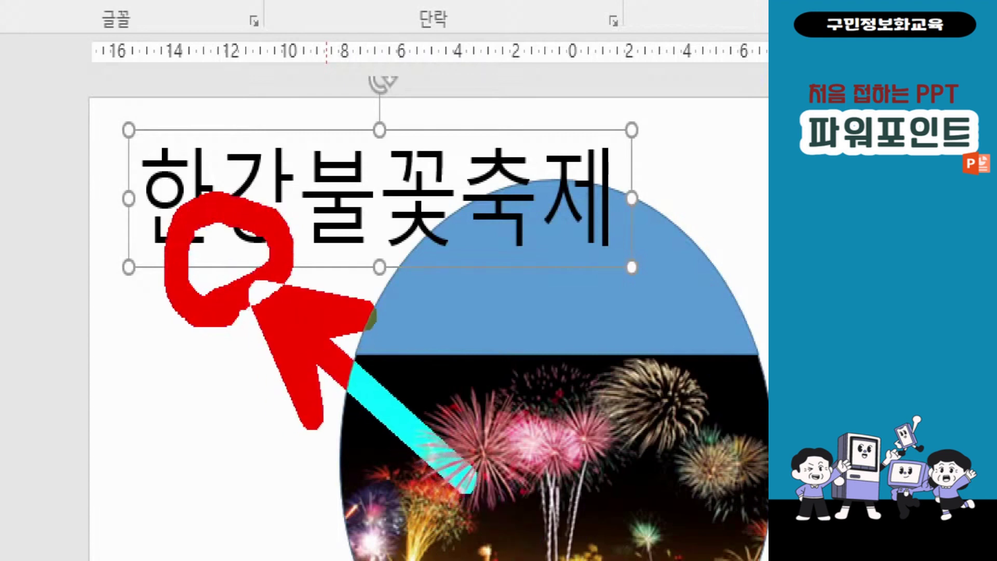
key(ctrl+z)
mouse_move(252, 300)
mouse_down()
mouse_move(442, 467)
mouse_move(475, 475)
mouse_up()
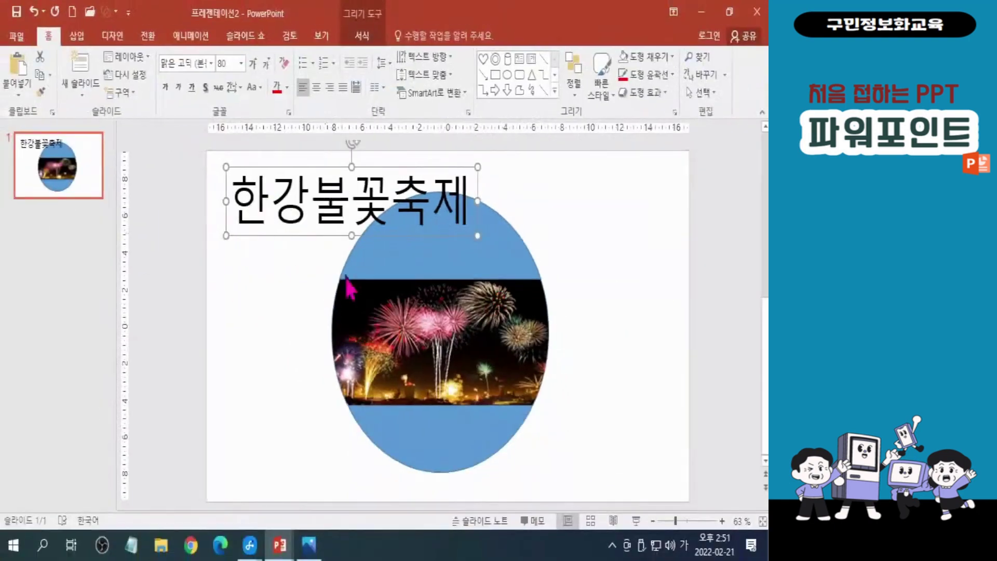
drag(217, 256, 397, 522)
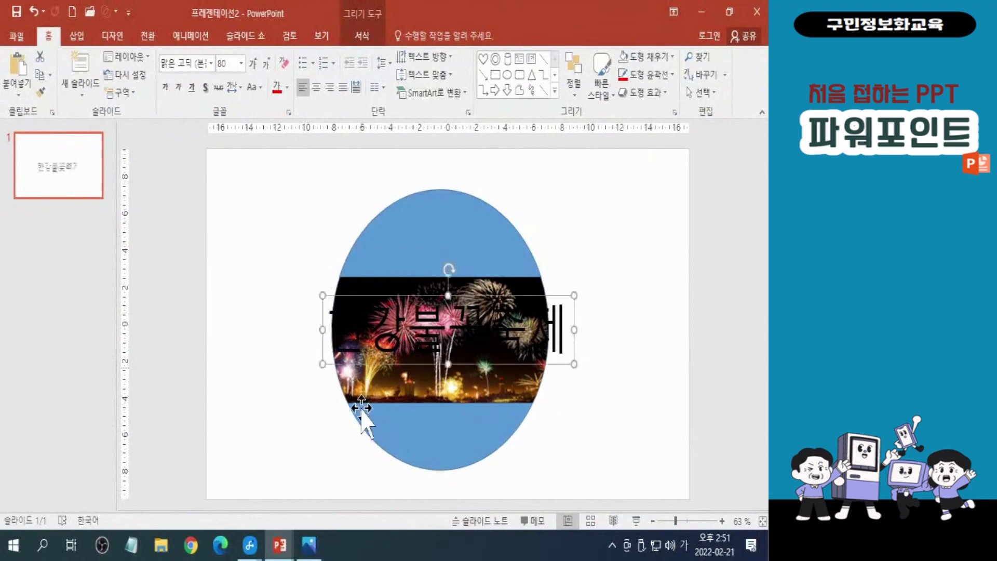
Set the 한강불꽃축제 text to font size 72 and center its box over the fireworks picture
click(241, 63)
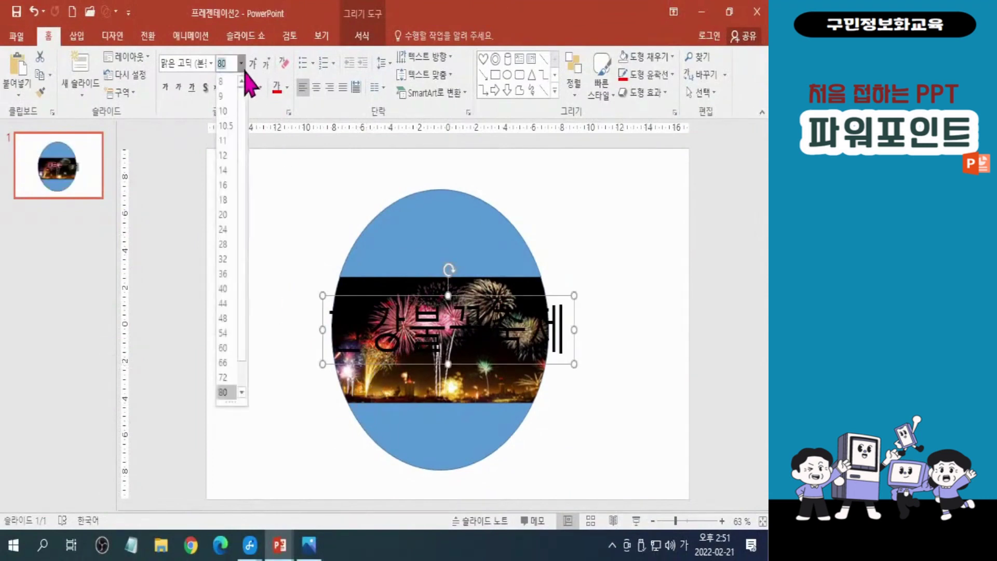
click(230, 377)
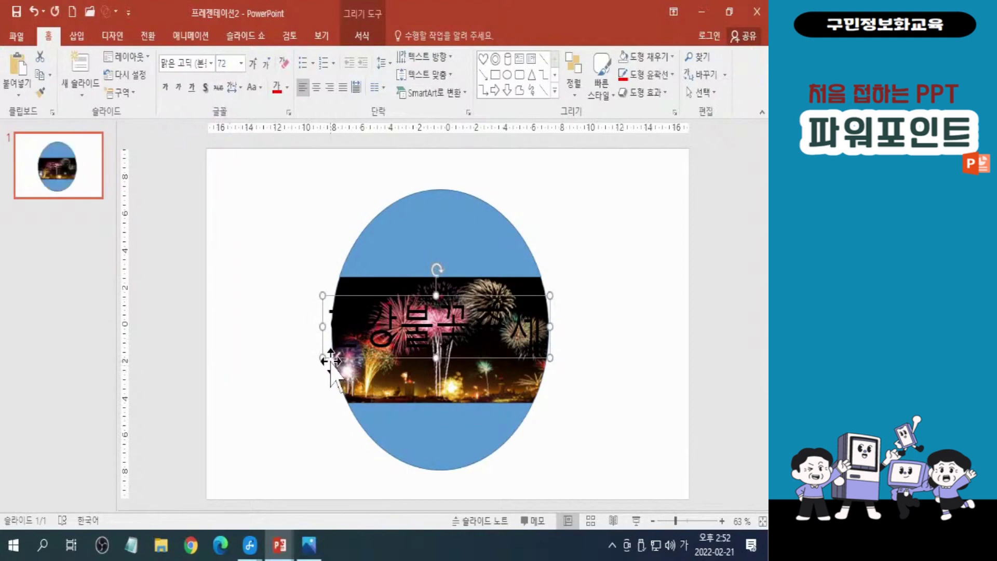
drag(331, 359, 336, 367)
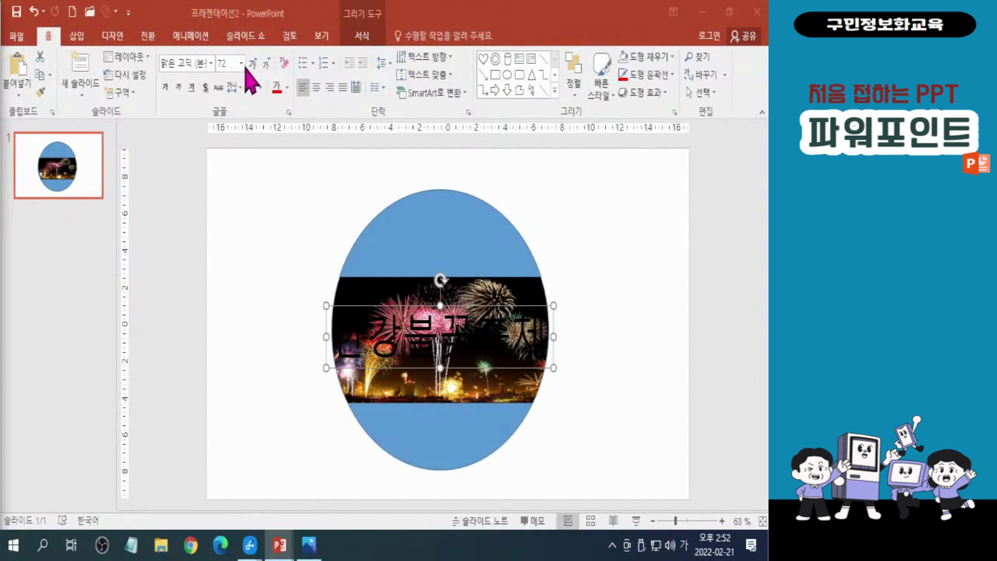
Make the 한강불꽃축제 text white with a text shadow, and deselect the text box
click(288, 94)
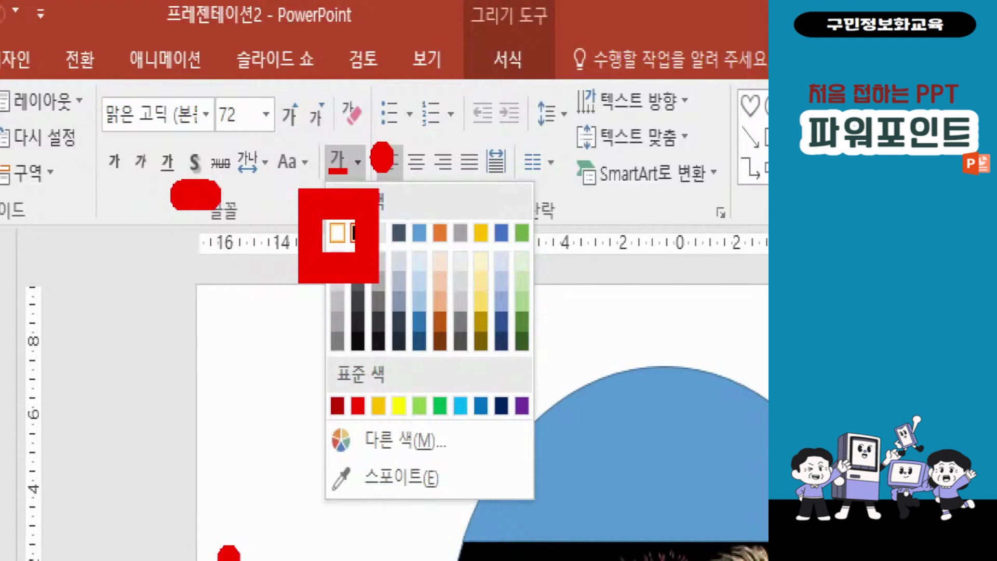
click(337, 232)
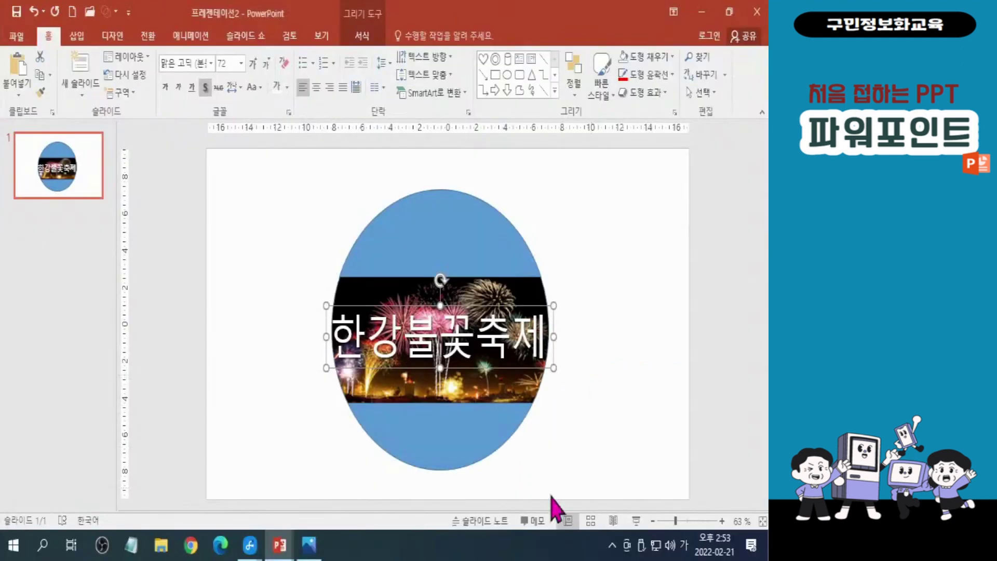
click(612, 384)
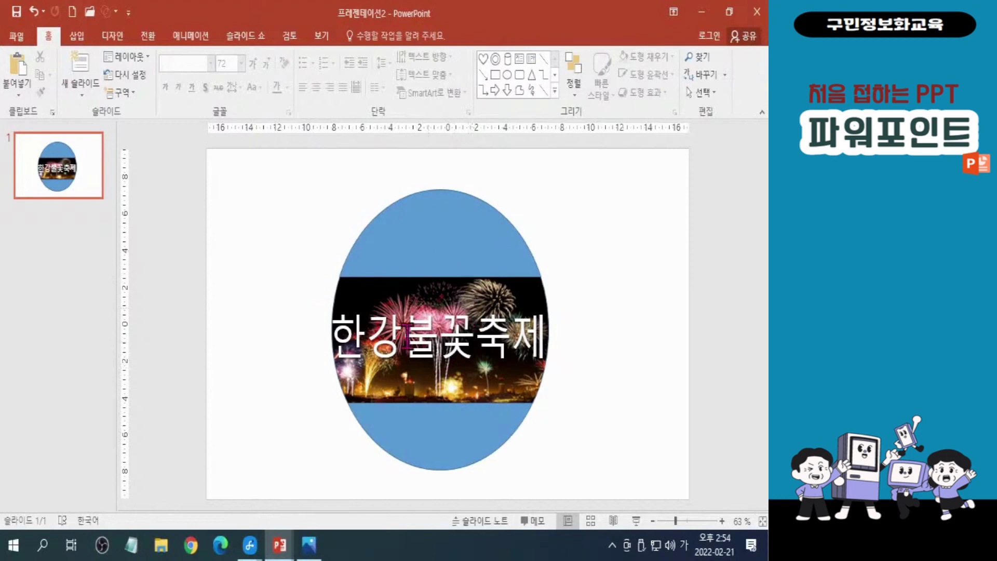
click(460, 329)
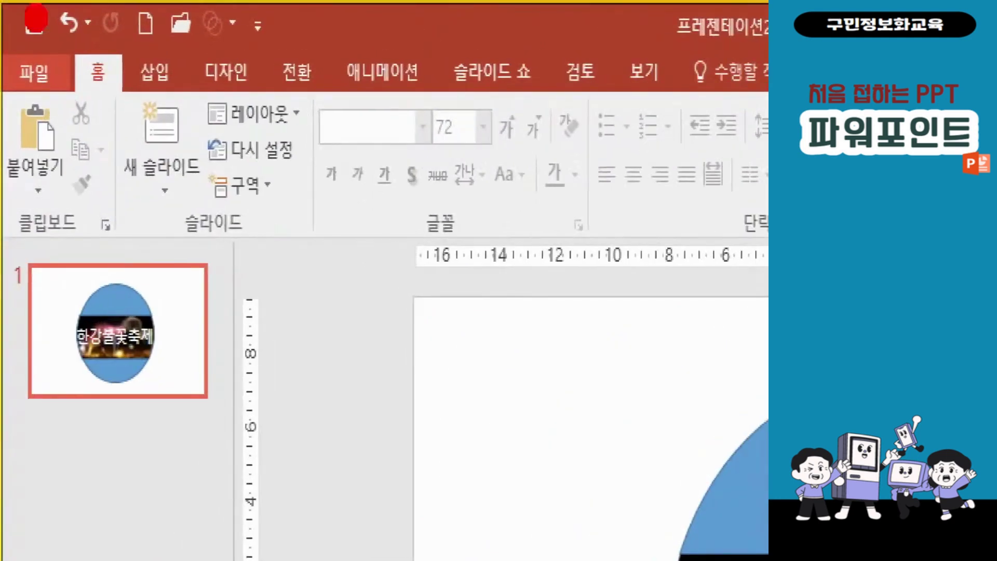
Save the presentation as 불꽃축제 in the OA 스타트 업! 파워포인트-예제파일 folder, and close it
click(34, 73)
click(38, 194)
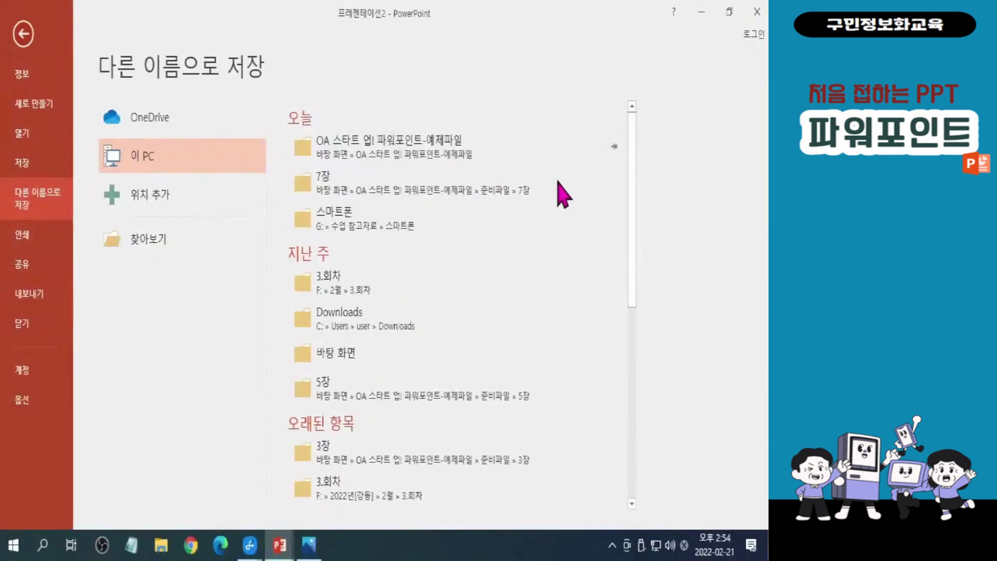
click(400, 153)
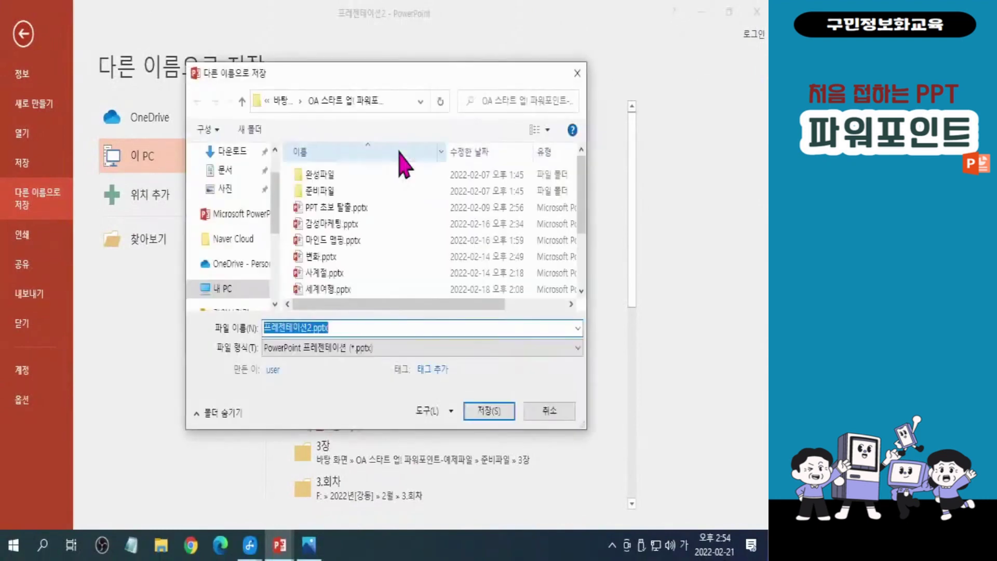
text(불꽃축제)
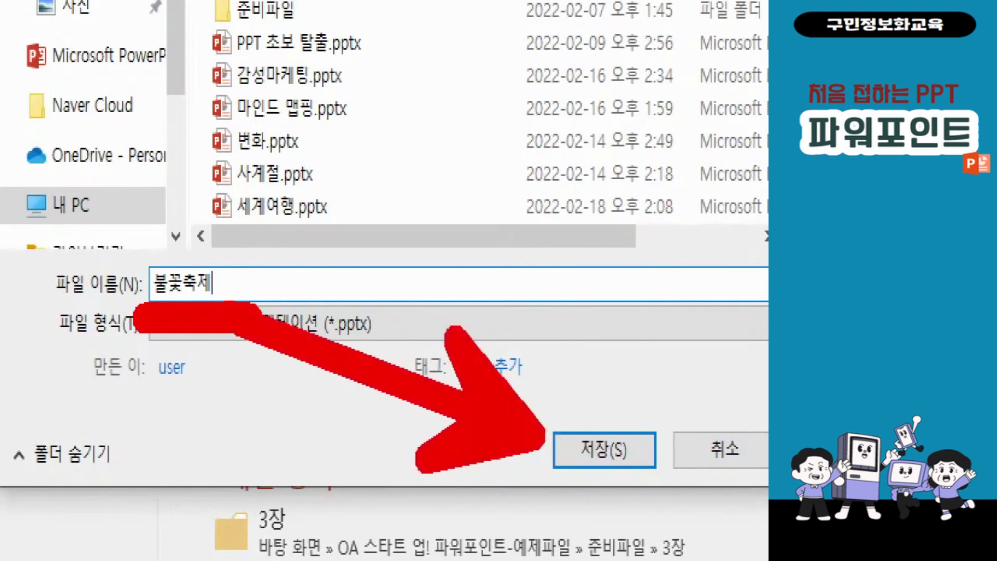
click(604, 450)
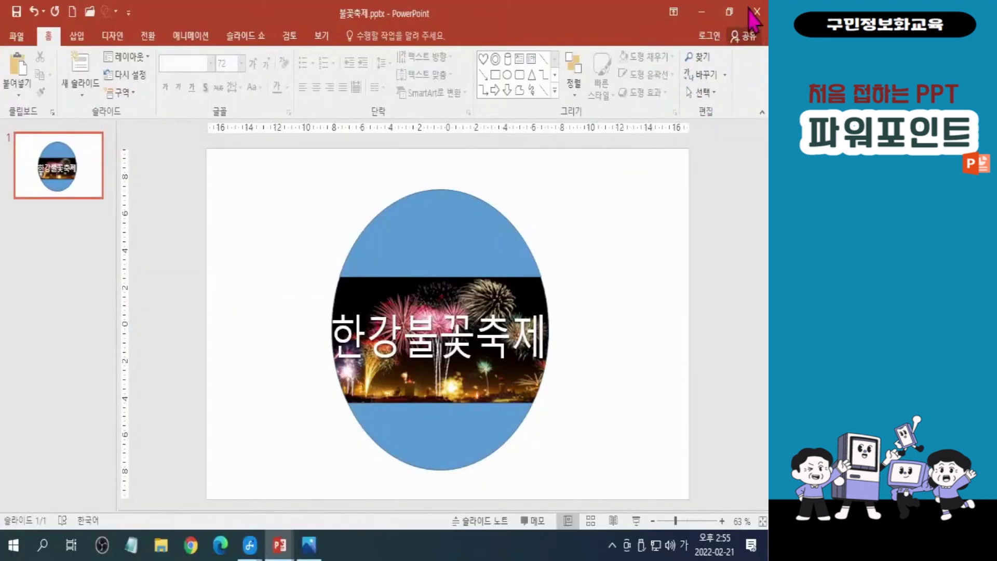
click(754, 21)
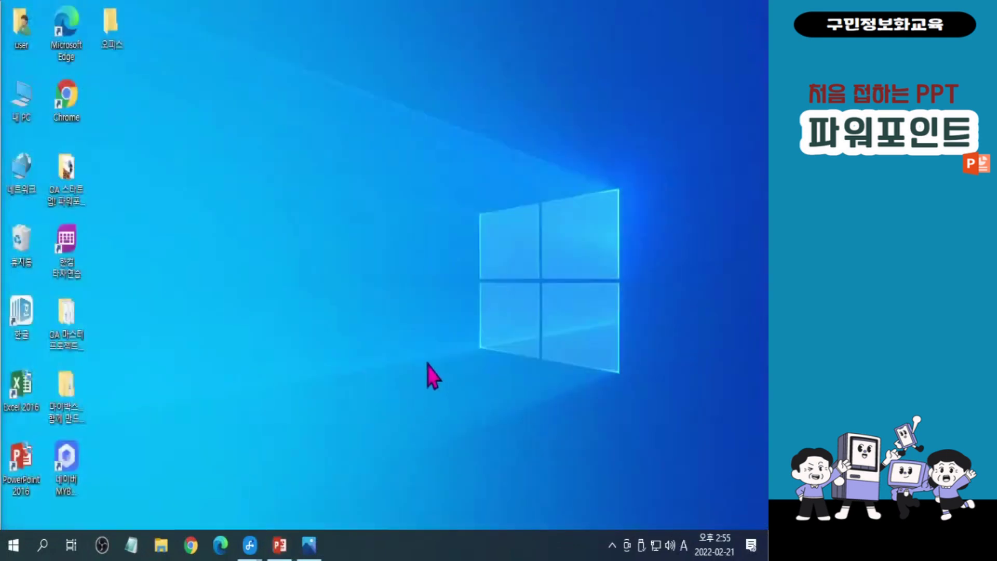